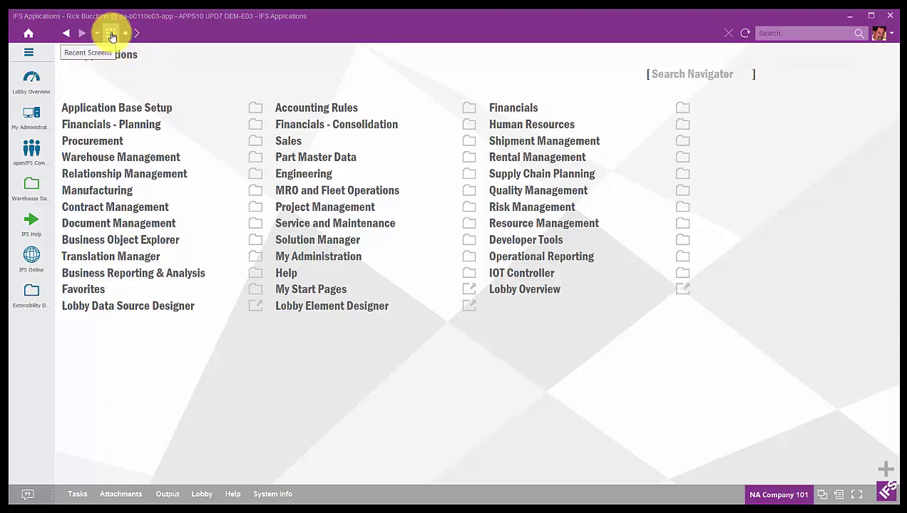
# - Open the recent Quick Reports screen and check which report types are available for the Sales/Customer report
pyautogui.click(111, 35)
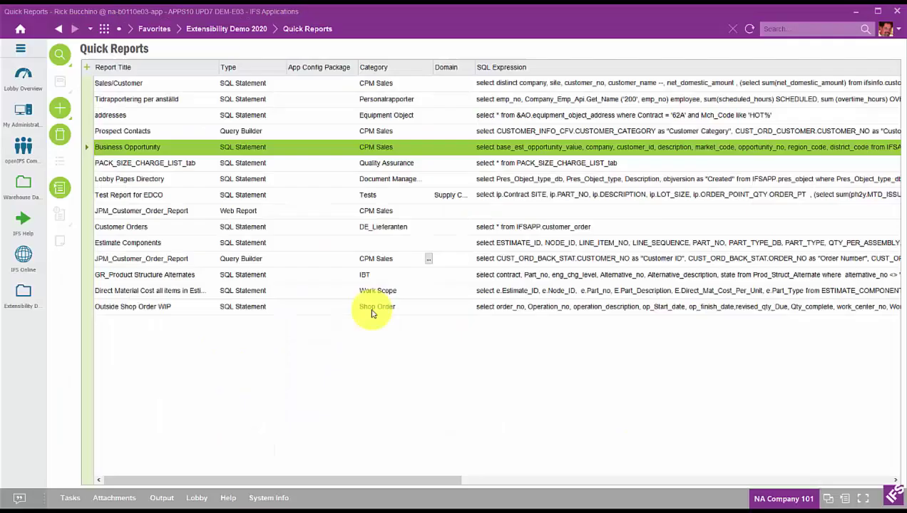
pyautogui.click(485, 156)
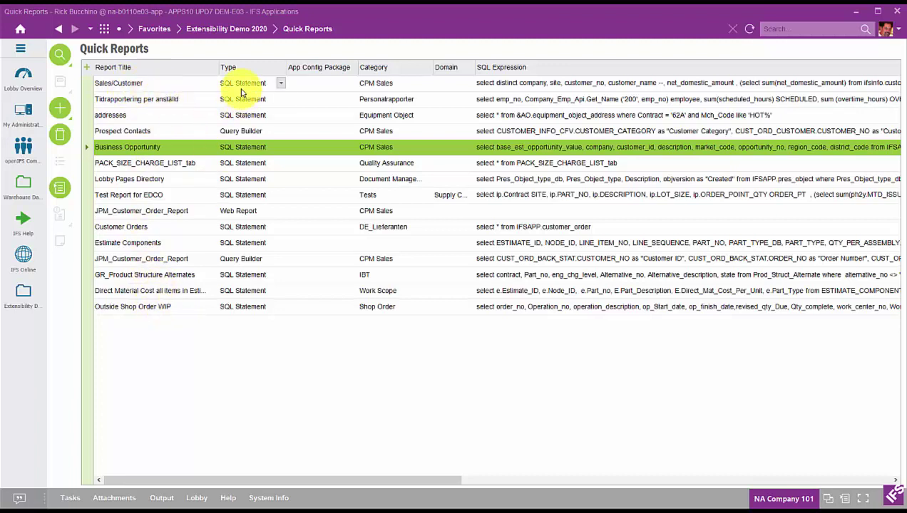
pyautogui.click(281, 84)
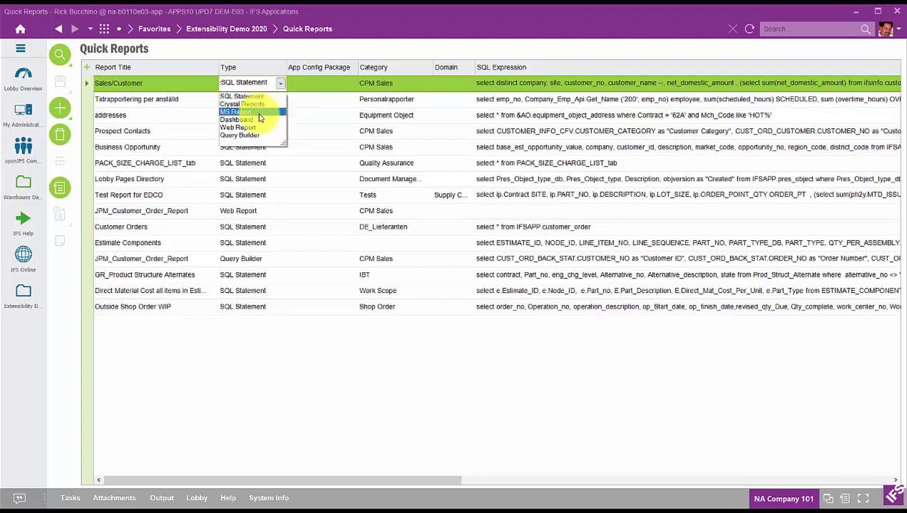
pyautogui.click(303, 82)
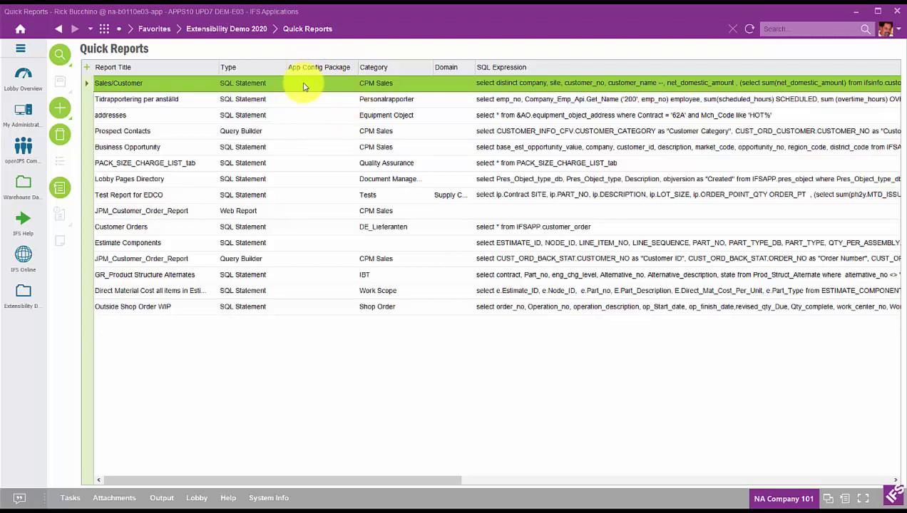
pyautogui.click(392, 83)
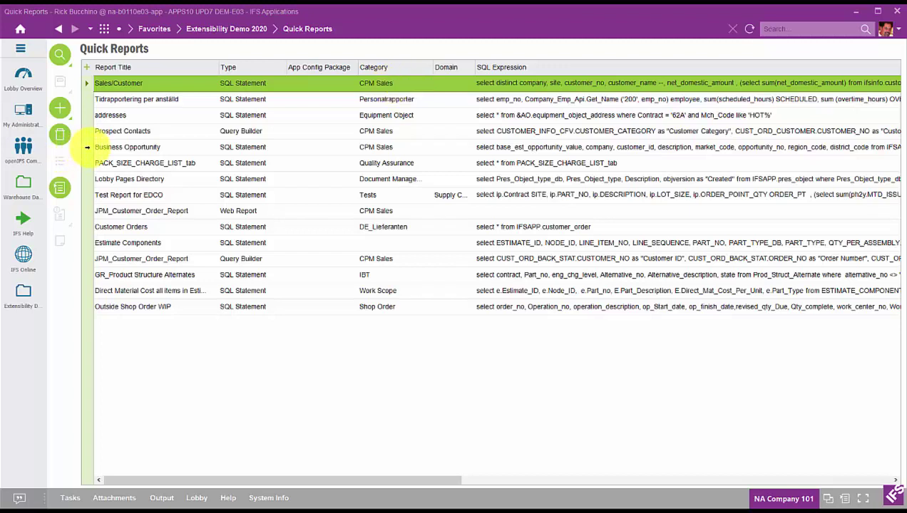
# - Show the details of the Business Opportunity quick report to examine its query and settings
pyautogui.click(87, 147)
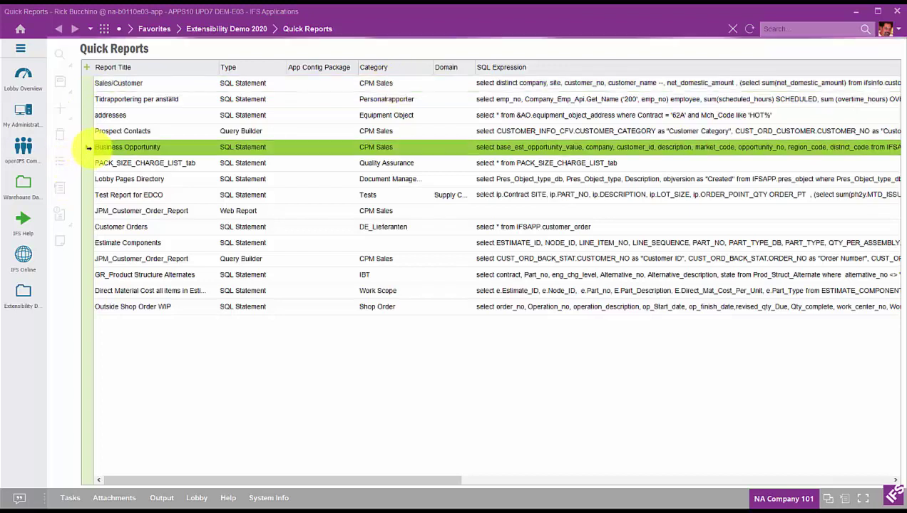
pyautogui.rightClick(93, 149)
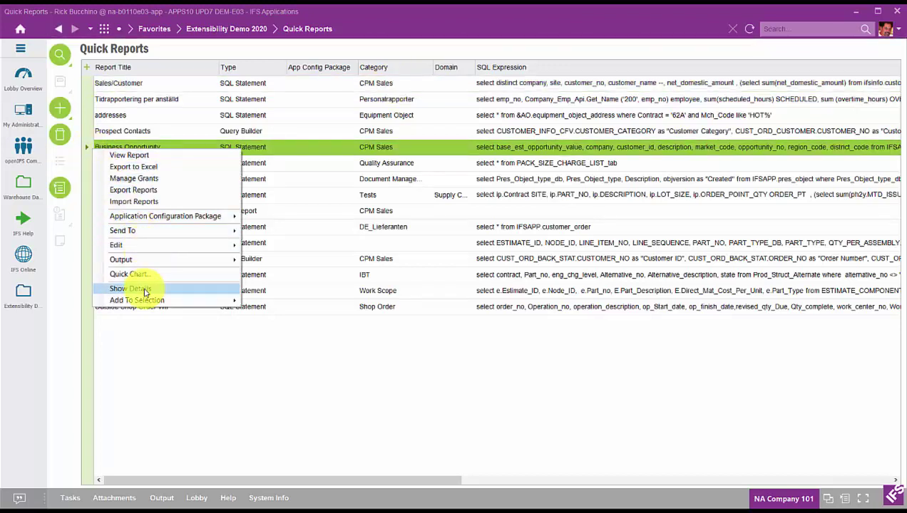
pyautogui.click(146, 291)
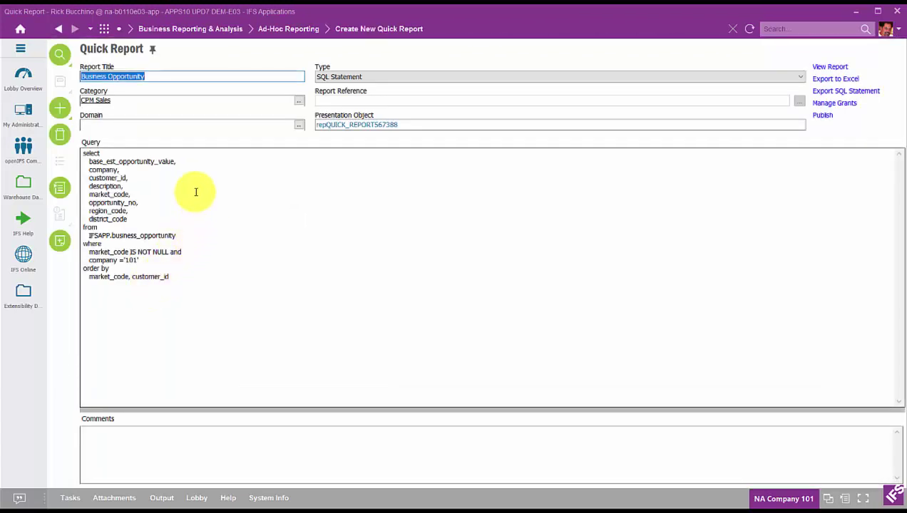
pyautogui.click(170, 77)
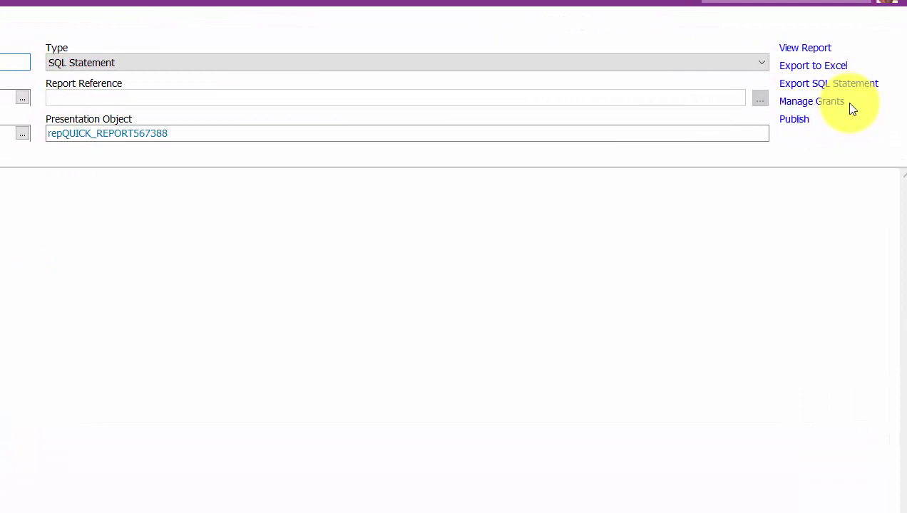
# - View the Business Opportunity report and sort its rows by Base Est Opportunity Value in descending order
pyautogui.click(799, 48)
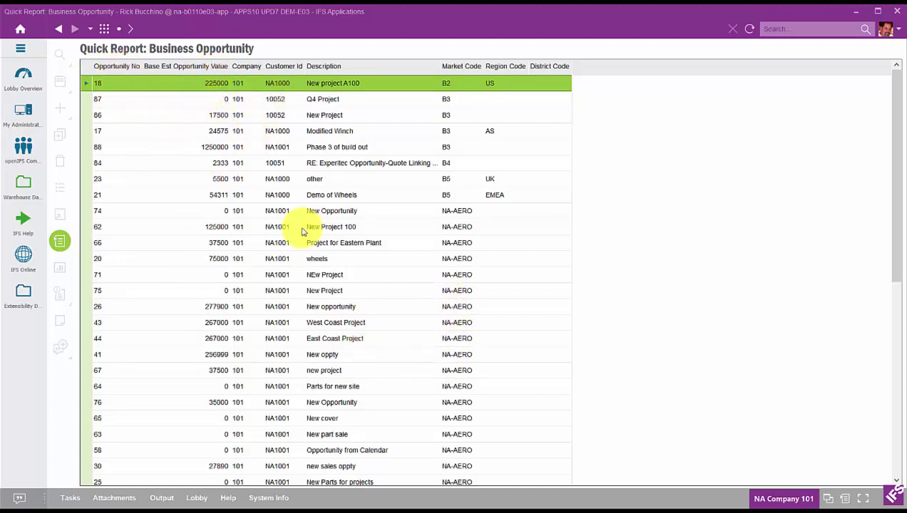
pyautogui.click(195, 67)
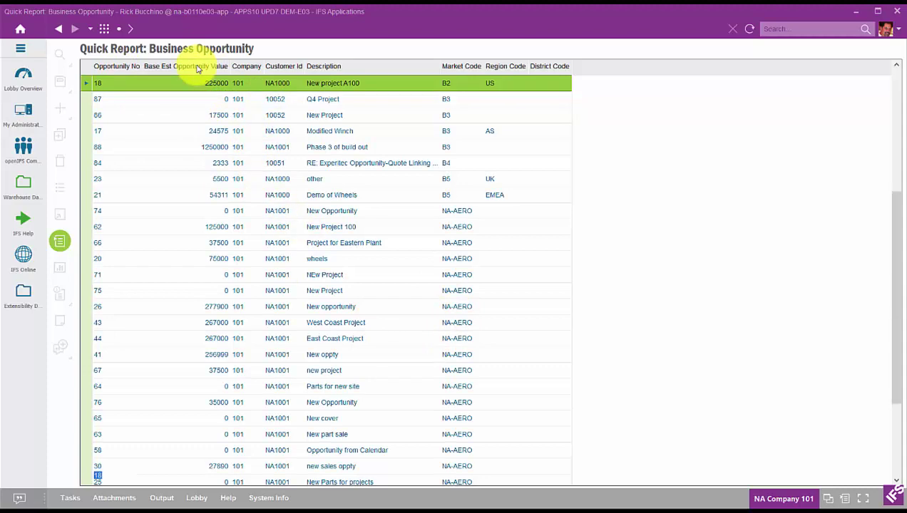
pyautogui.click(197, 67)
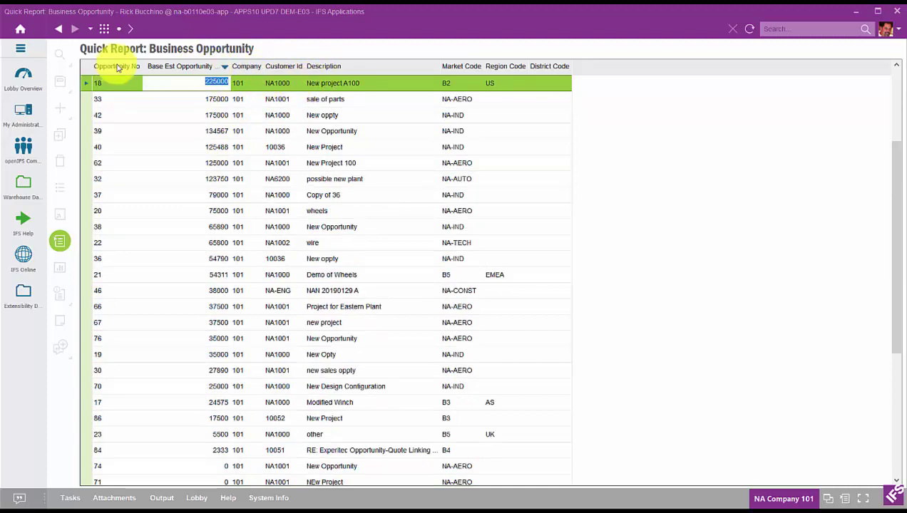
# - Review the report's hidden and visible columns in the Column Chooser and keep the current arrangement
pyautogui.rightClick(290, 74)
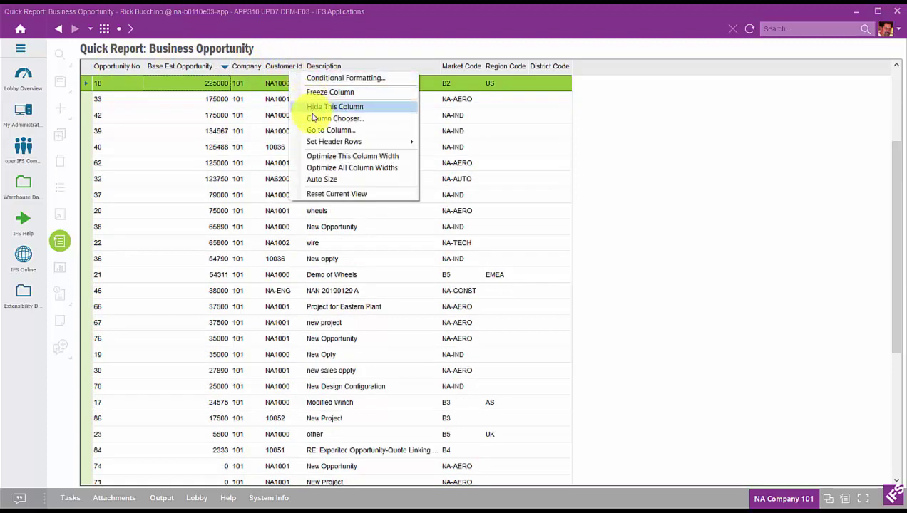
pyautogui.click(315, 118)
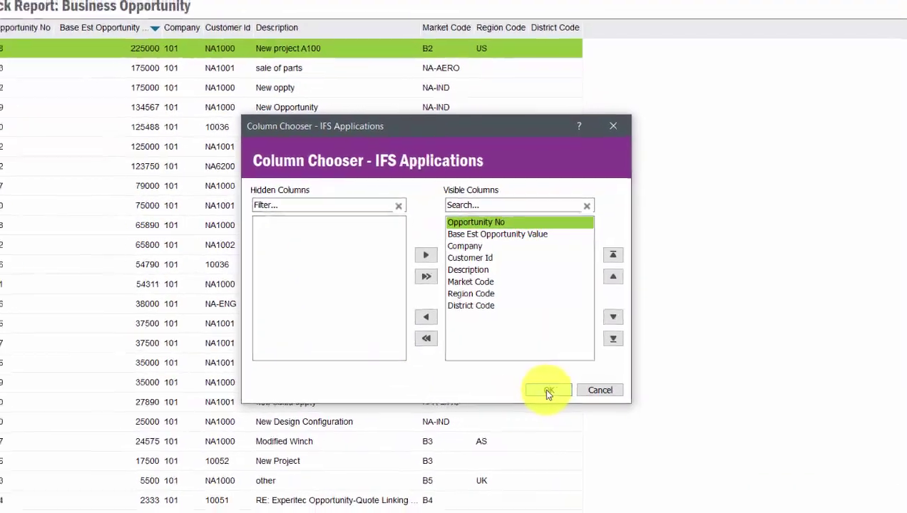
pyautogui.click(545, 378)
# - Examine the output options for the Business Opportunity report, including Quick Print
pyautogui.rightClick(180, 97)
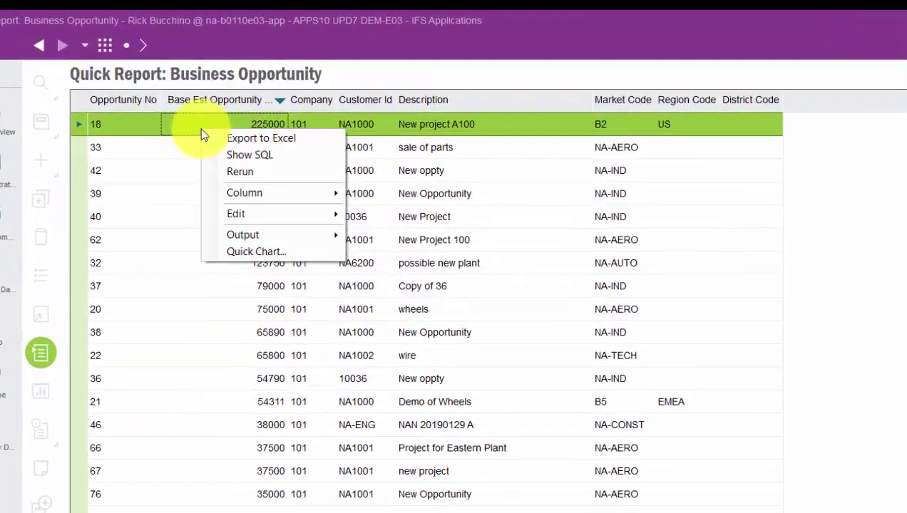
pyautogui.moveTo(264, 237)
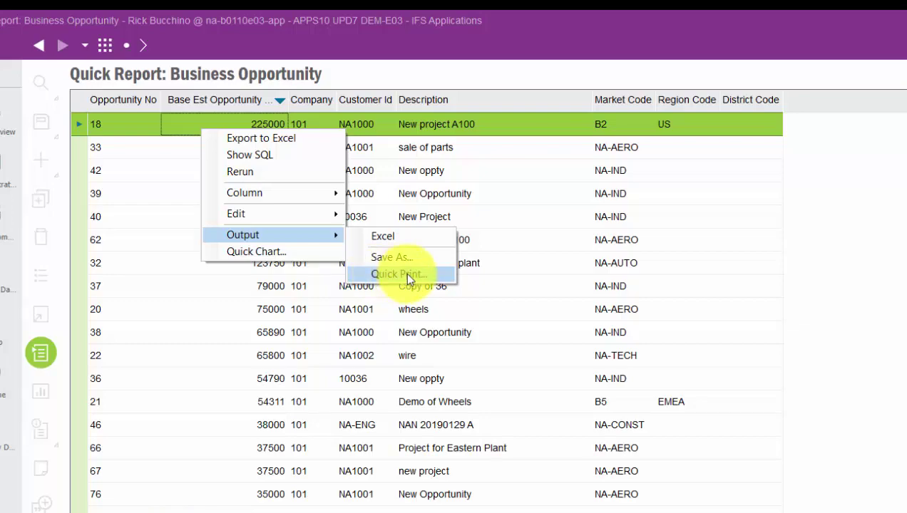
pyautogui.click(402, 274)
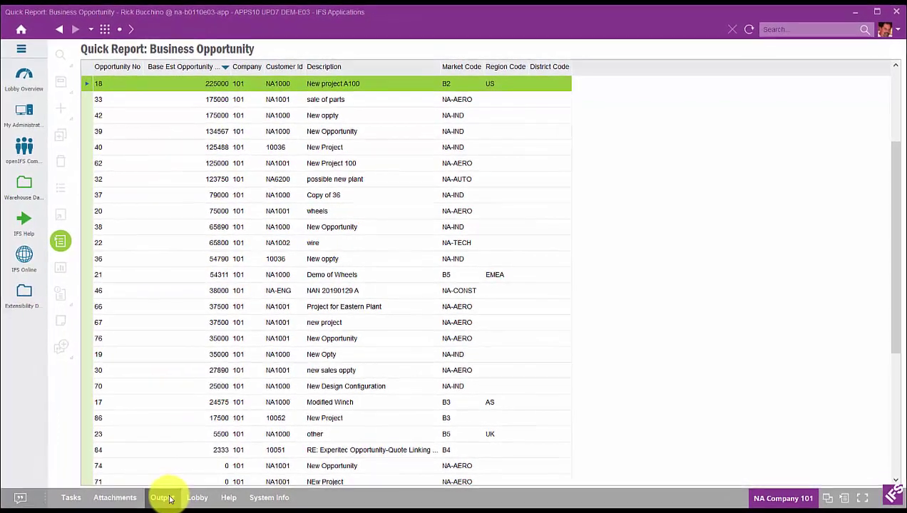
pyautogui.click(168, 498)
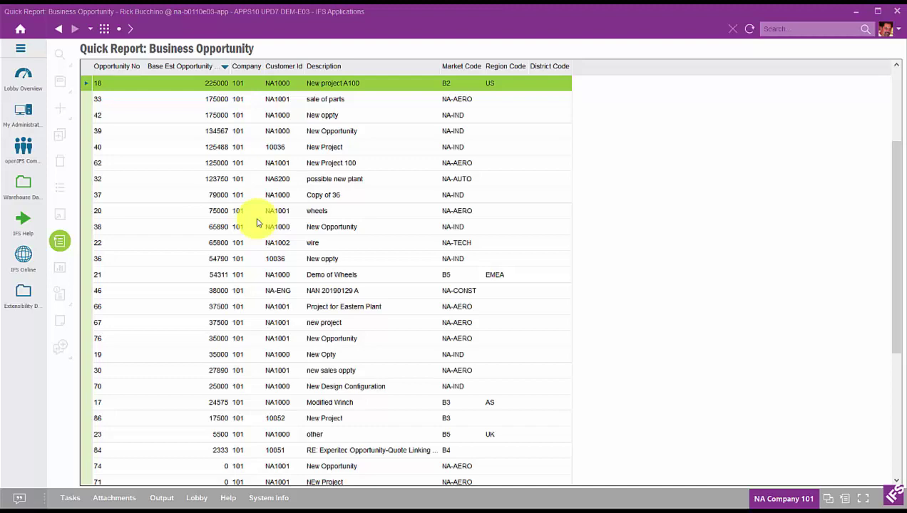
# - Switch to the recent Query Builder screen containing the Shop Orders query
pyautogui.click(104, 30)
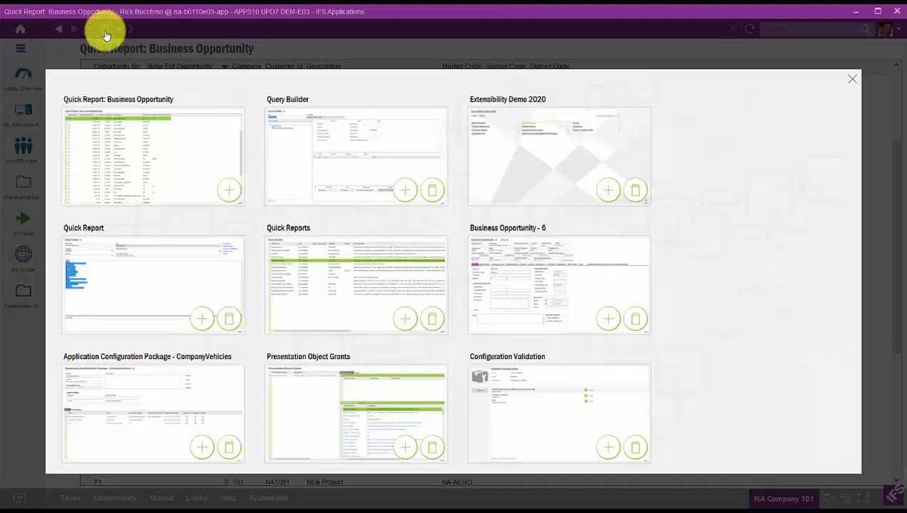
pyautogui.click(314, 171)
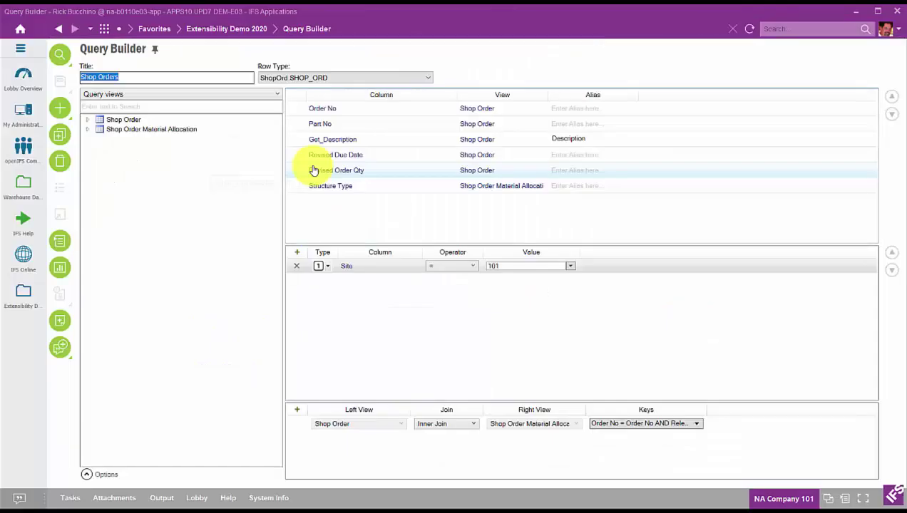
pyautogui.click(171, 78)
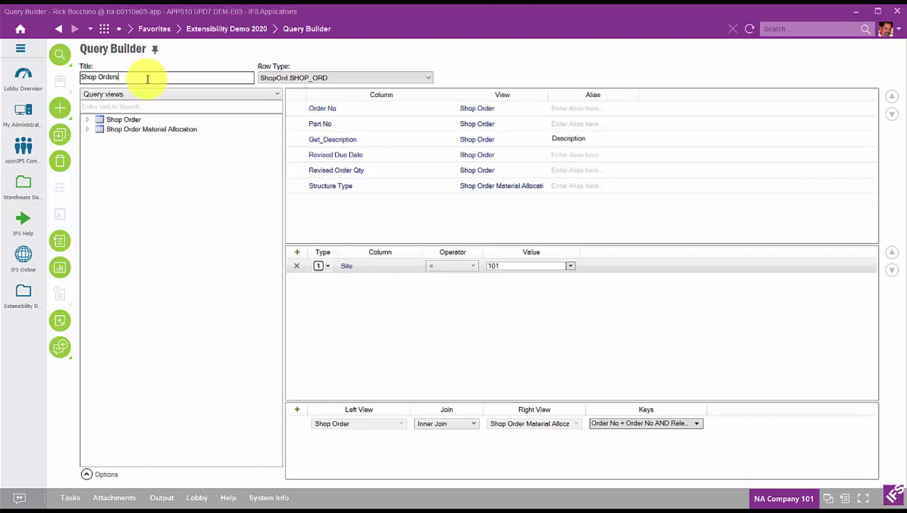
# - Inspect the query's two source views and expand Shop Order to browse its available columns
pyautogui.moveTo(111, 120)
pyautogui.mouseDown()
pyautogui.moveTo(102, 125)
pyautogui.moveTo(119, 125)
pyautogui.mouseUp()
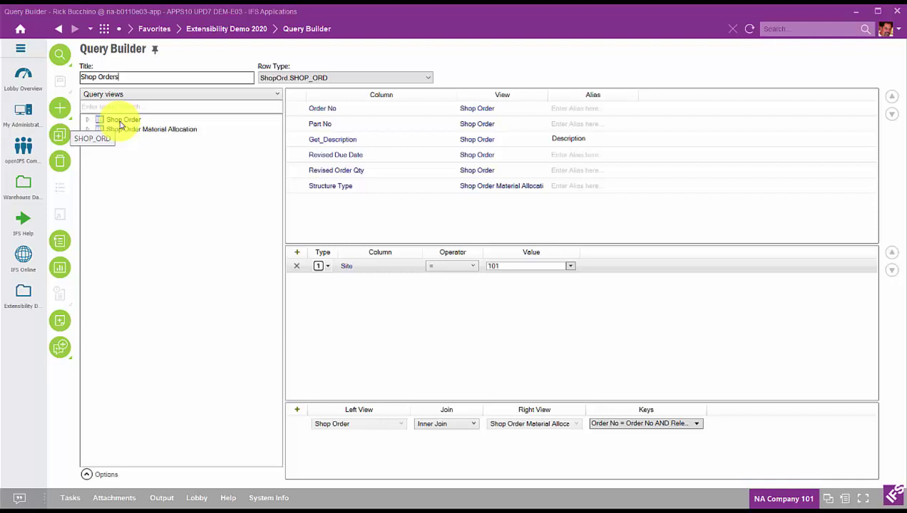
pyautogui.moveTo(119, 125); pyautogui.dragTo(130, 123)
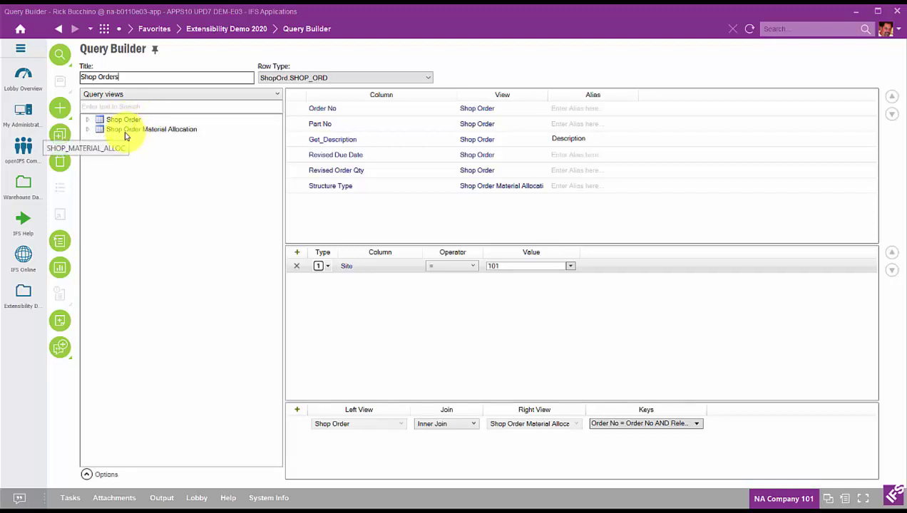
pyautogui.click(87, 120)
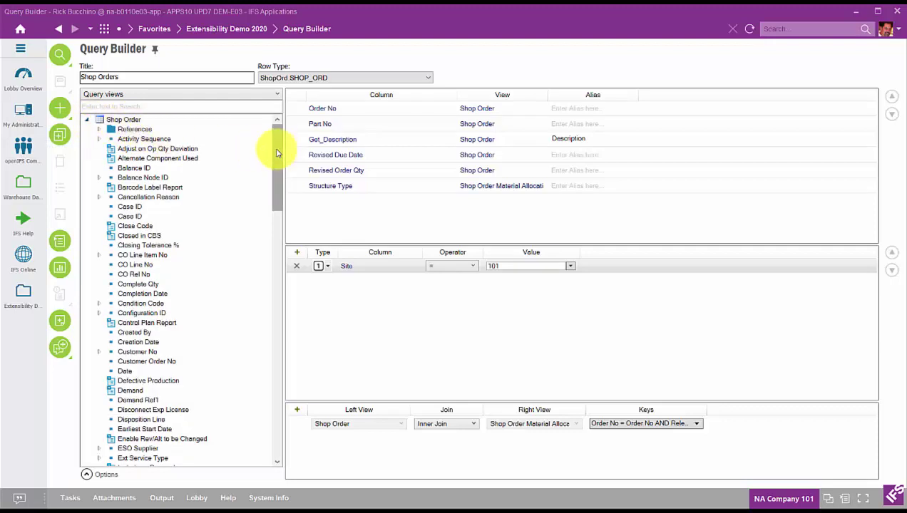
pyautogui.moveTo(277, 156); pyautogui.dragTo(238, 122)
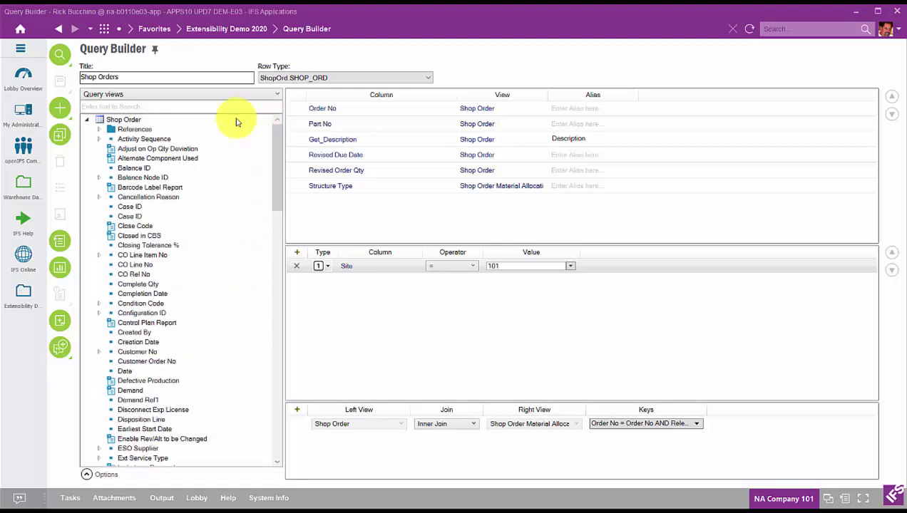
# - Add the Activity Sequence column from the Shop Order view to the query's output columns, and remove it again
pyautogui.click(156, 140)
pyautogui.moveTo(157, 141); pyautogui.dragTo(330, 206)
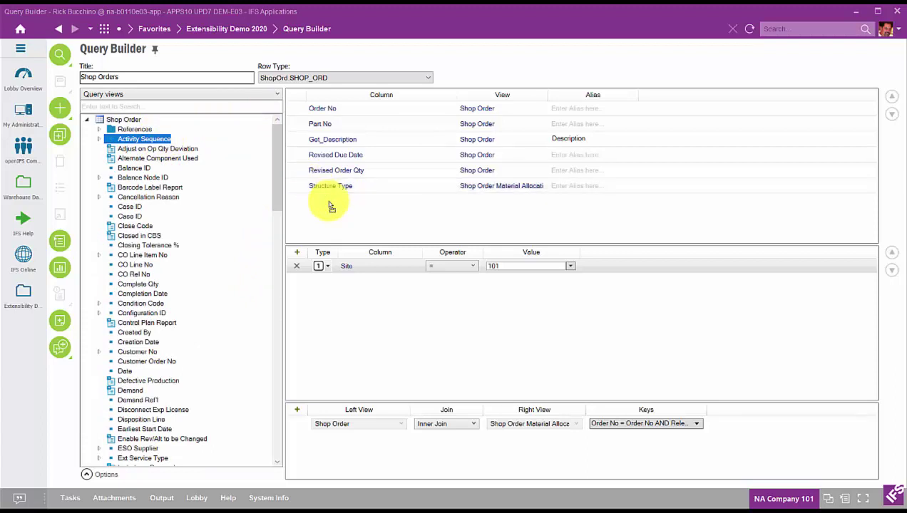
pyautogui.moveTo(330, 205); pyautogui.dragTo(342, 202)
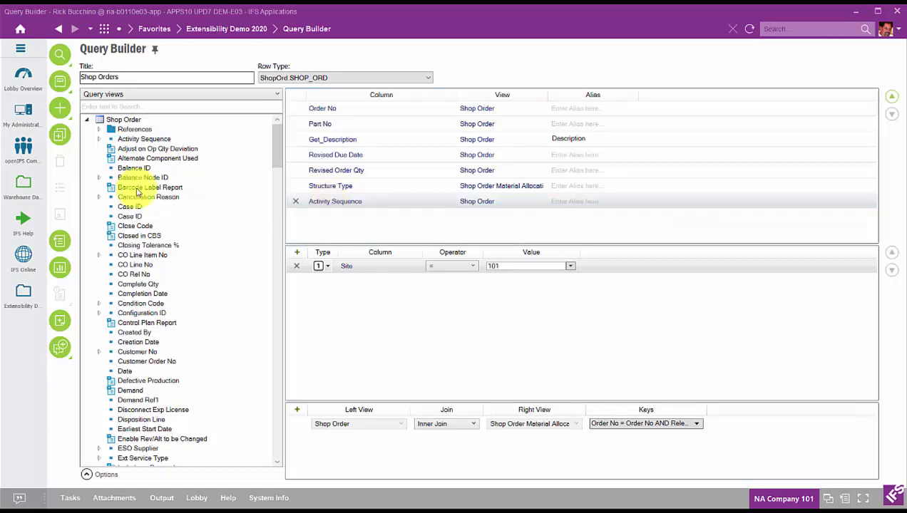
pyautogui.click(296, 201)
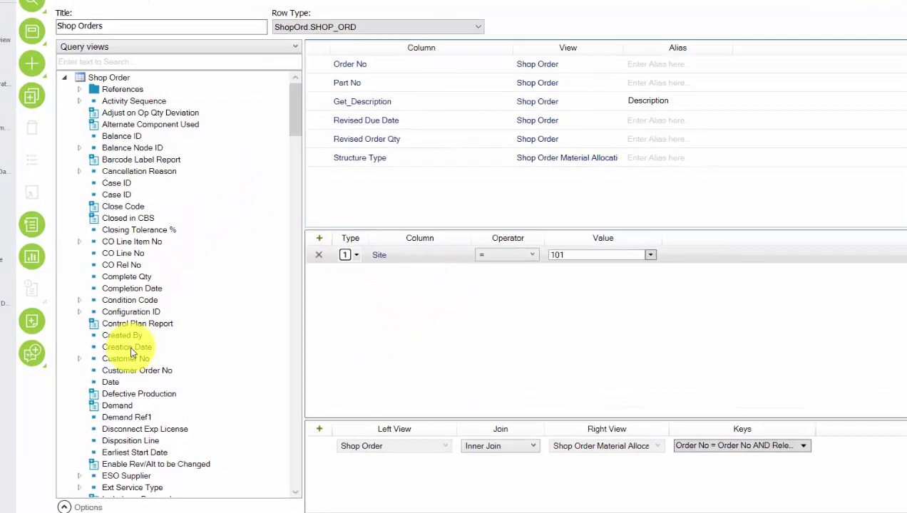
# - Add a query condition for Creation Date greater than 4/1/2020, and delete that condition again
pyautogui.moveTo(114, 348); pyautogui.dragTo(439, 285)
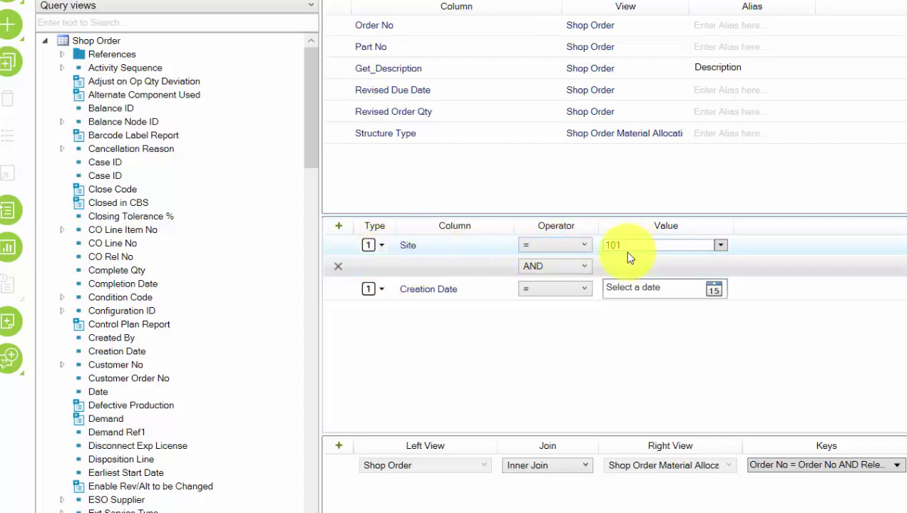
pyautogui.click(579, 287)
pyautogui.click(532, 343)
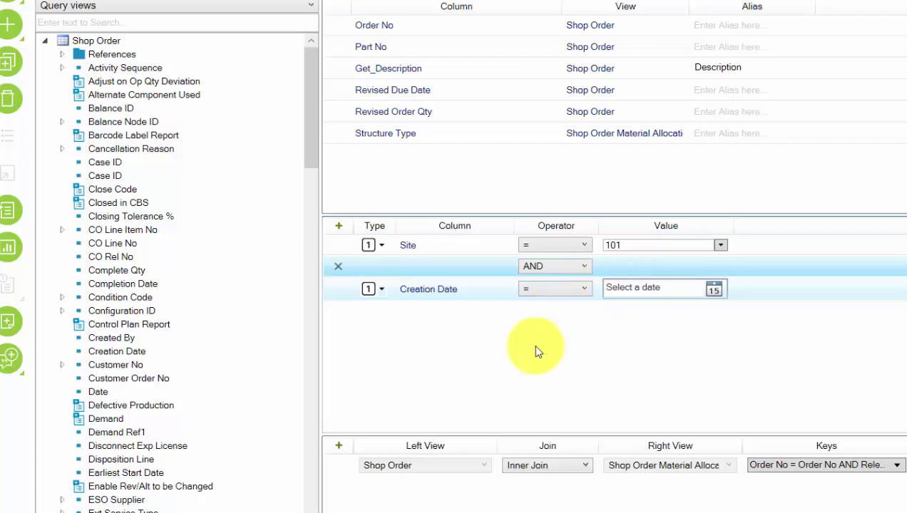
pyautogui.click(714, 288)
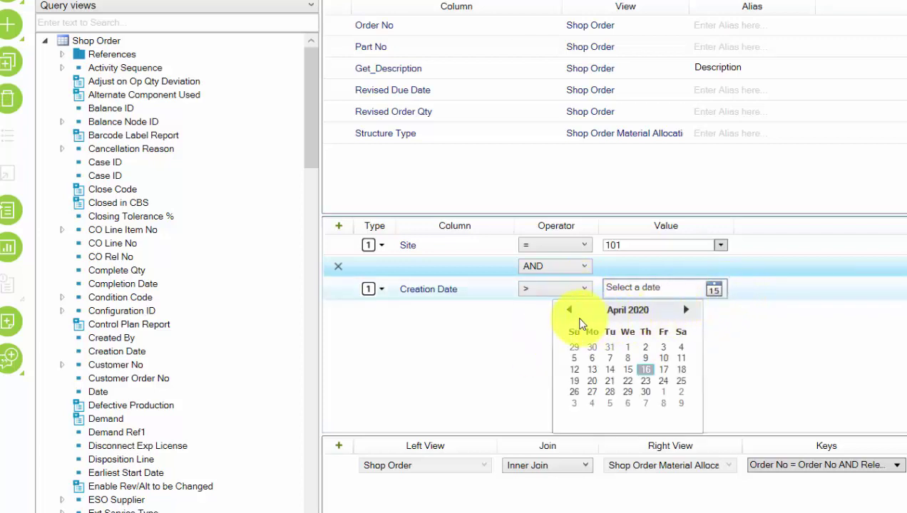
pyautogui.click(628, 348)
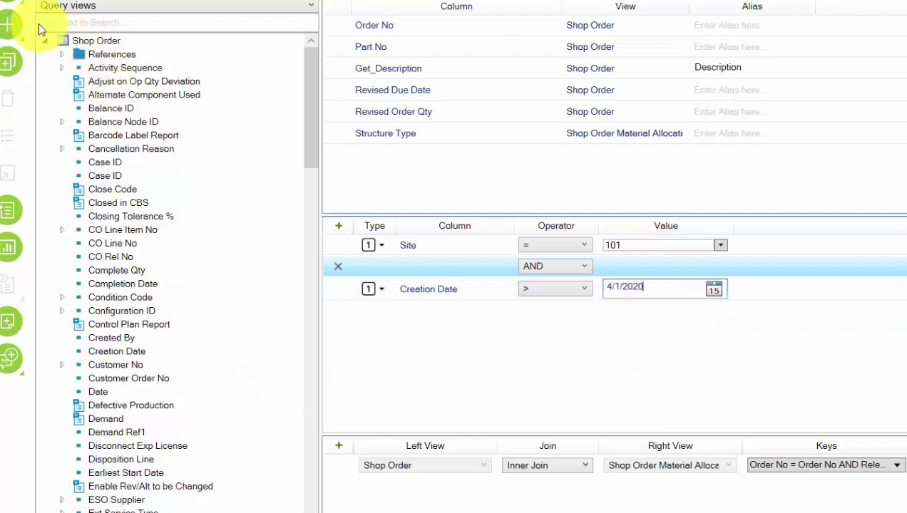
pyautogui.click(338, 265)
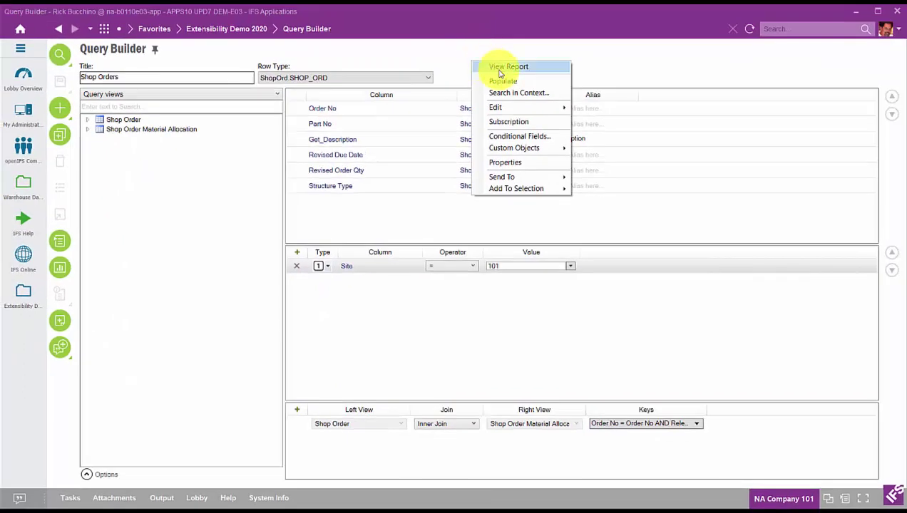
# - View the Shop Orders query as a quick report and look through the report's output options
pyautogui.click(501, 69)
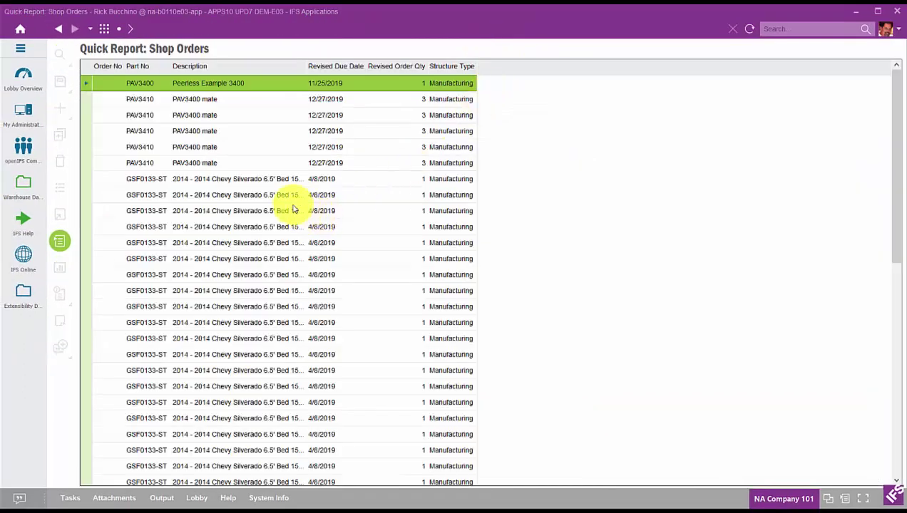
pyautogui.rightClick(258, 91)
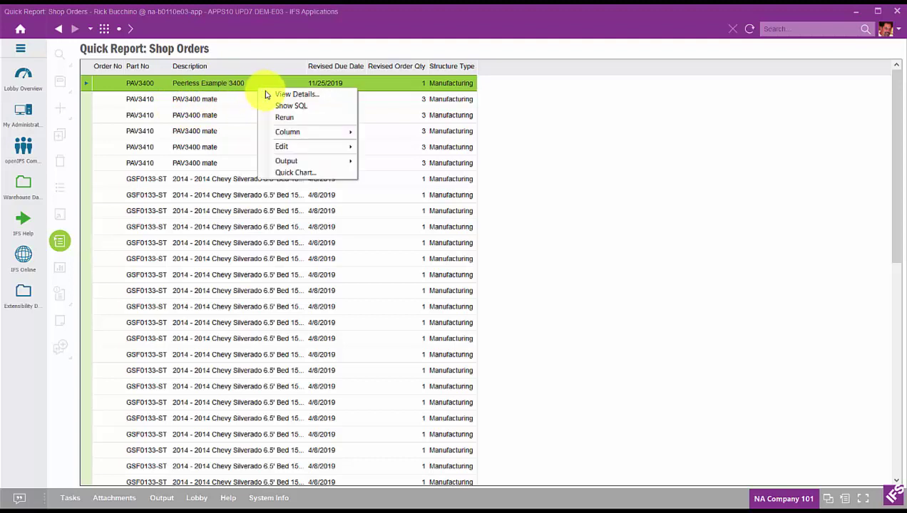
pyautogui.moveTo(290, 149)
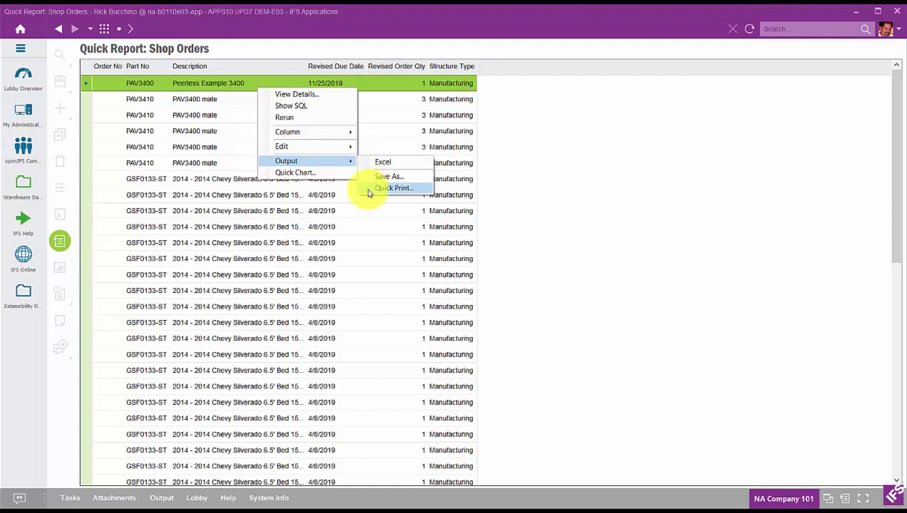
pyautogui.click(293, 174)
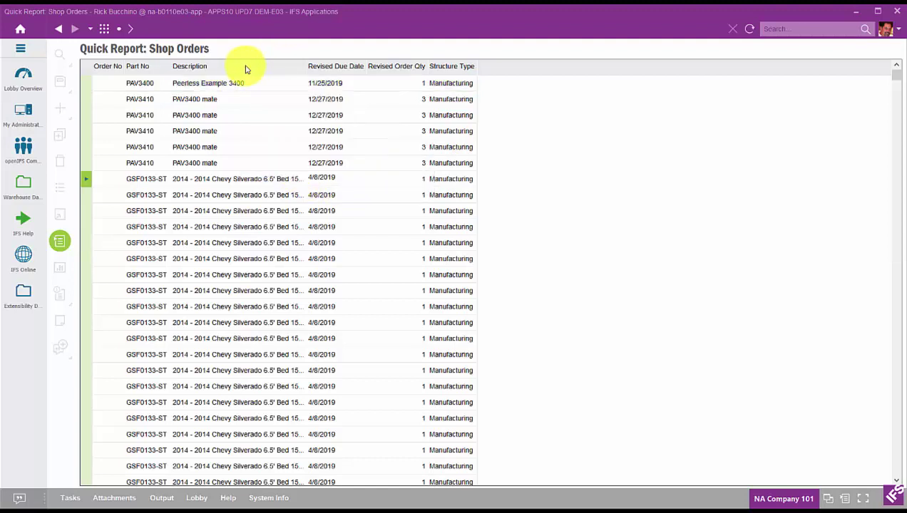
# - Review the hidden and visible columns of the Shop Orders report in the Column Chooser and accept them as they are
pyautogui.rightClick(261, 69)
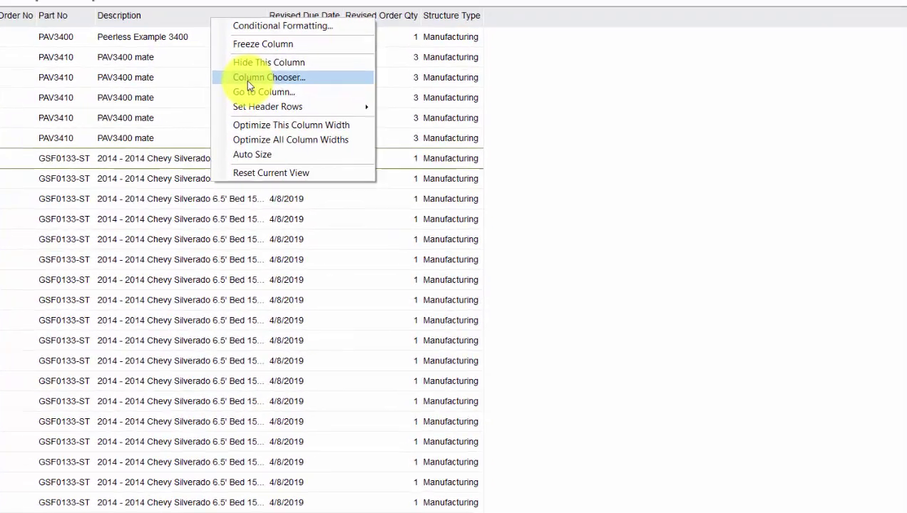
pyautogui.click(294, 115)
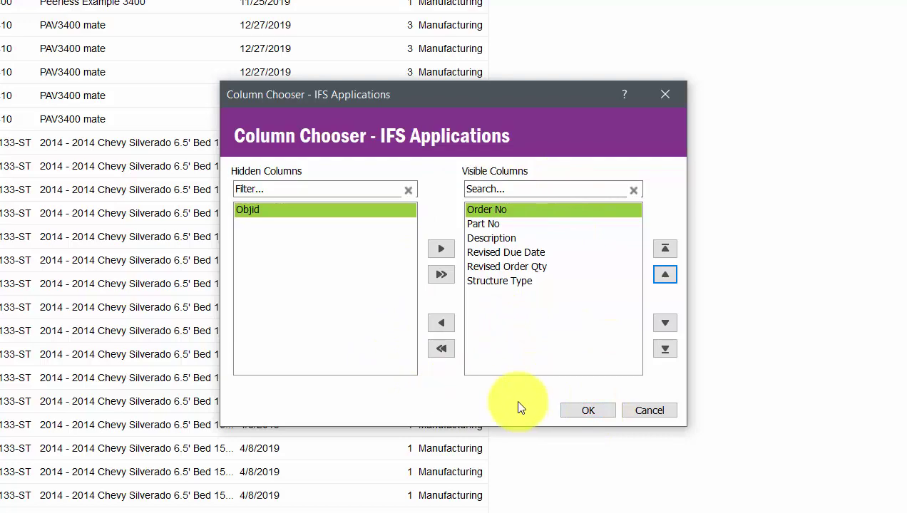
pyautogui.click(588, 410)
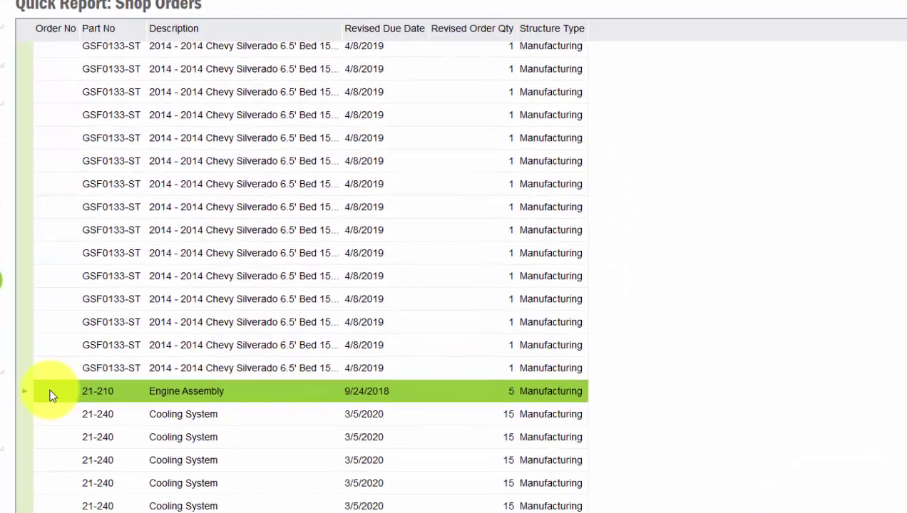
# - View the details of the shop order behind the report's Engine Assembly row, part 21-210
pyautogui.rightClick(104, 321)
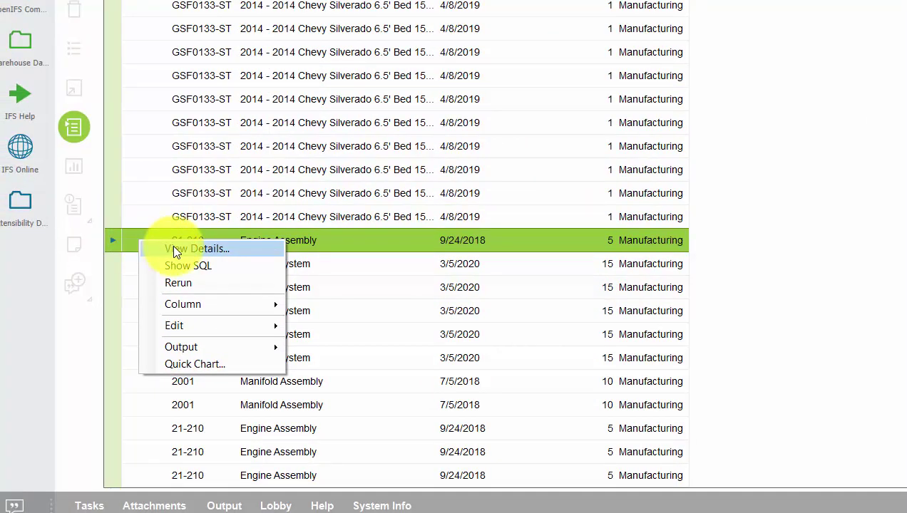
pyautogui.click(175, 250)
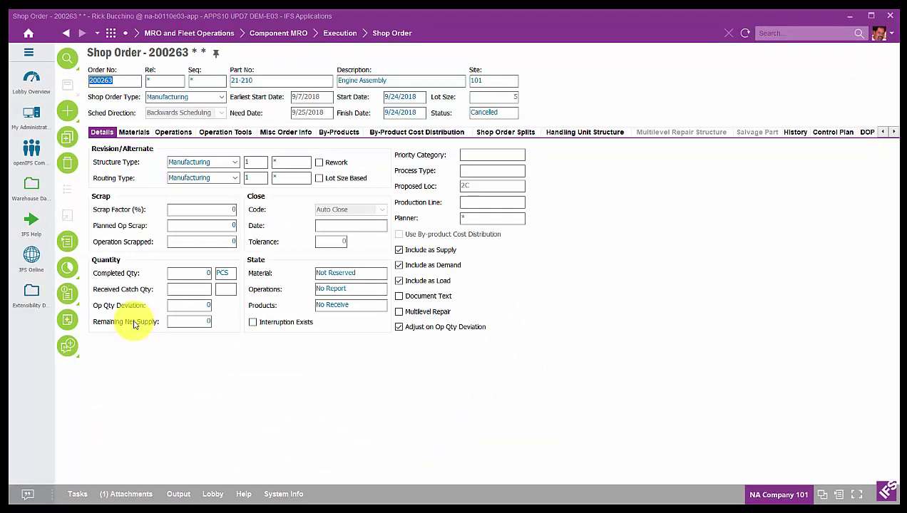
pyautogui.click(120, 82)
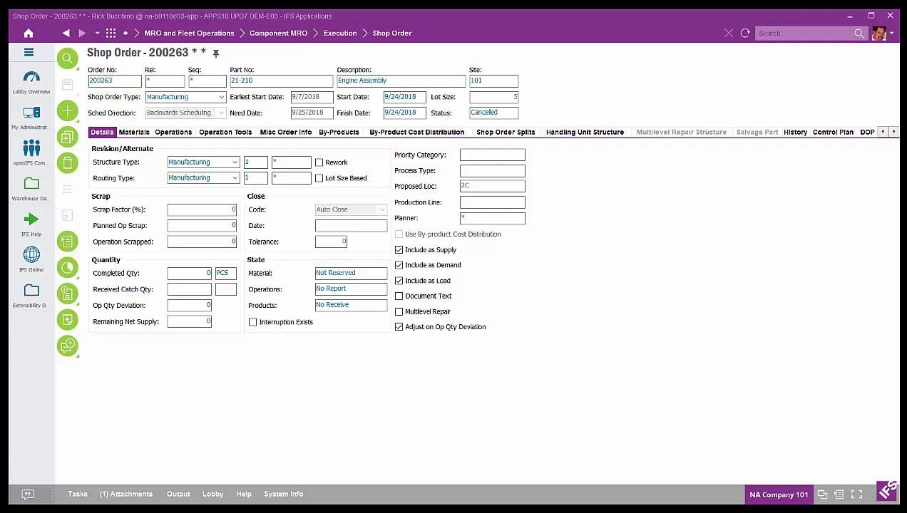
# - Switch to the recent Events screen and show the details of the PROD_STRUCT_MODIFIED event
pyautogui.click(104, 32)
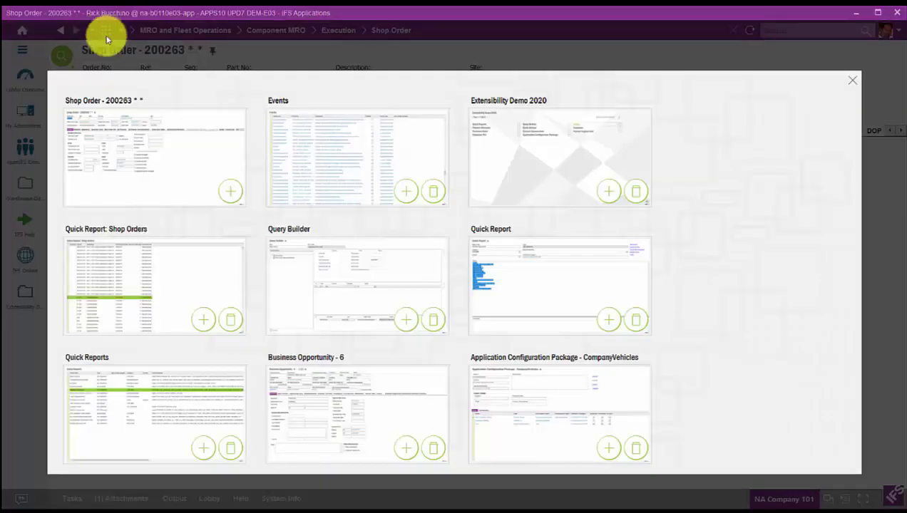
pyautogui.click(324, 154)
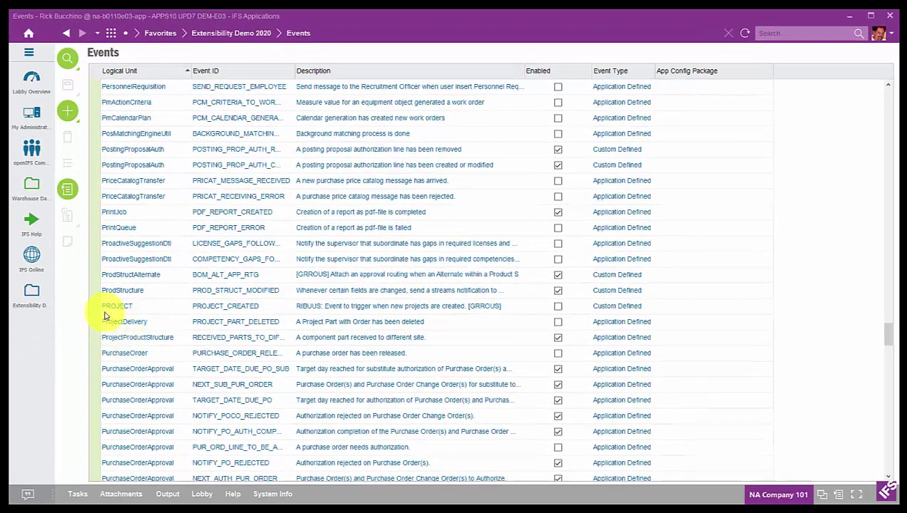
pyautogui.click(96, 290)
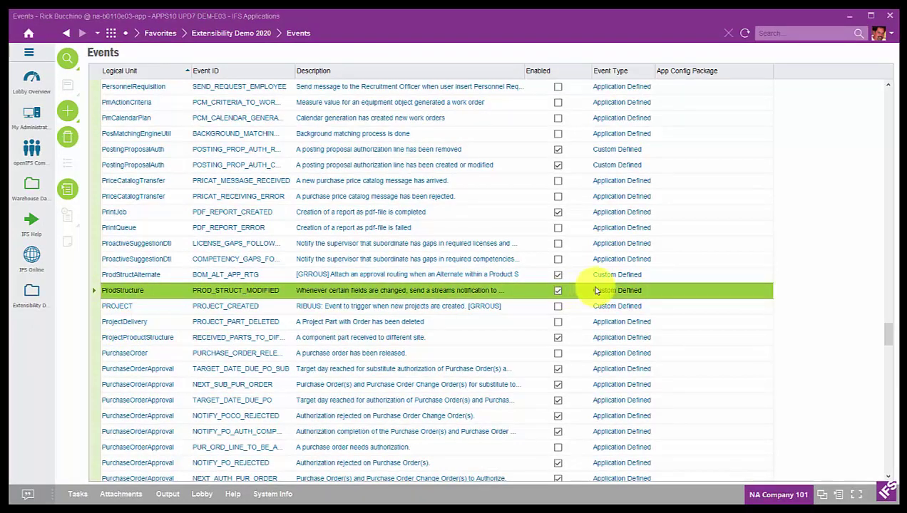
pyautogui.doubleClick(156, 292)
pyautogui.rightClick(156, 292)
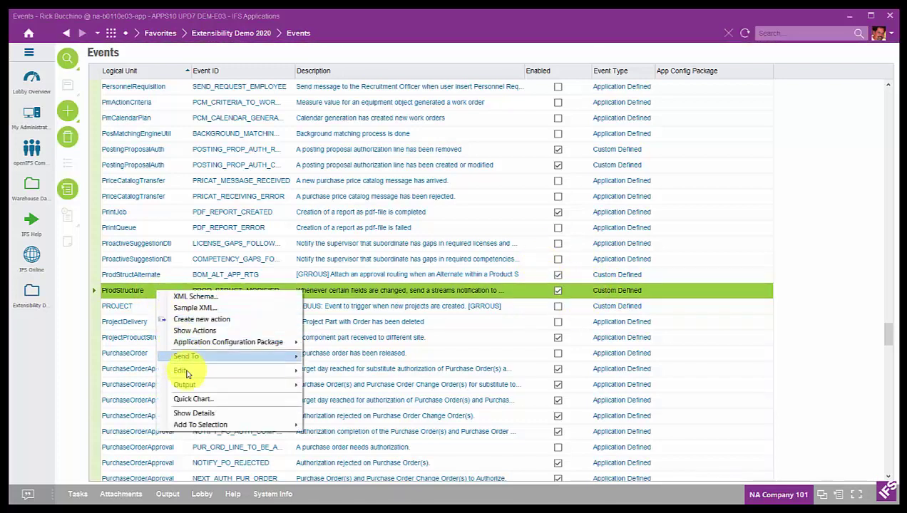
pyautogui.click(198, 418)
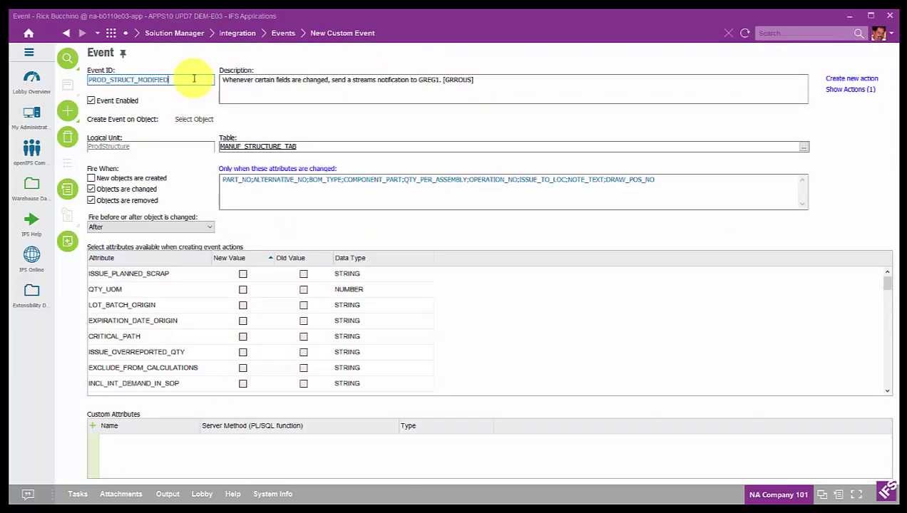
# - Examine the event's description and the attributes available for its event actions
pyautogui.click(485, 80)
pyautogui.moveTo(476, 84); pyautogui.dragTo(233, 91)
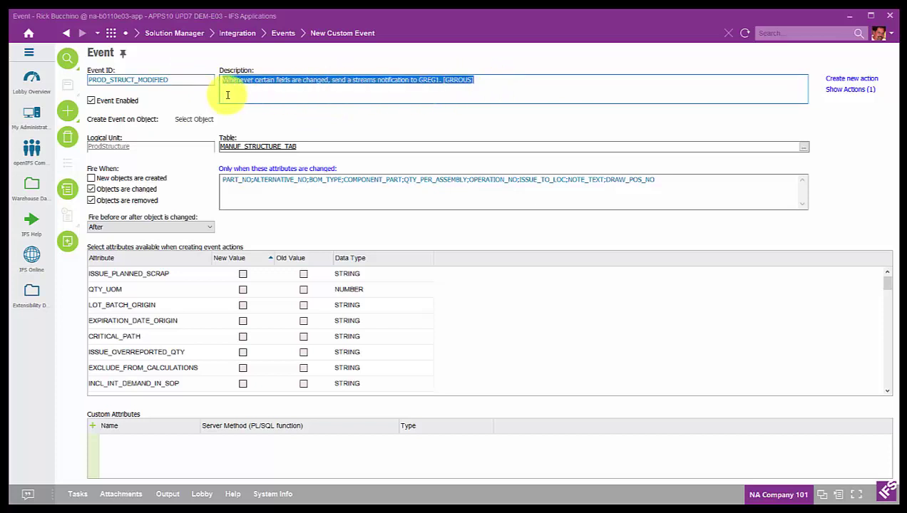
pyautogui.click(298, 94)
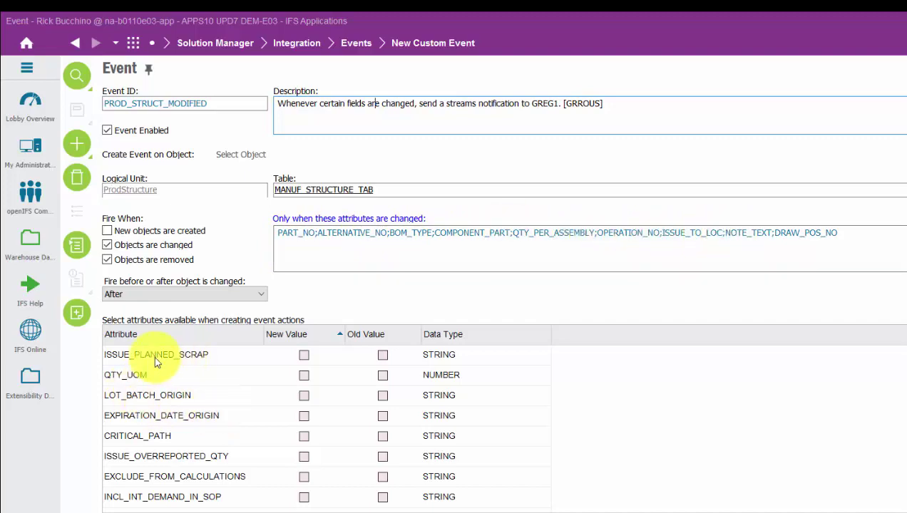
pyautogui.scroll(-5, 288, 336)
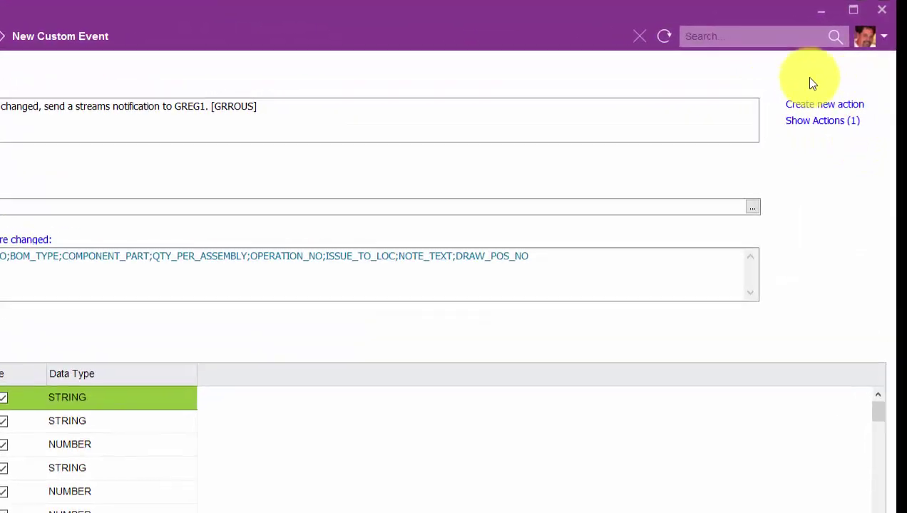
# - Show the event's existing action and review the available action types and the streams message URL
pyautogui.click(829, 129)
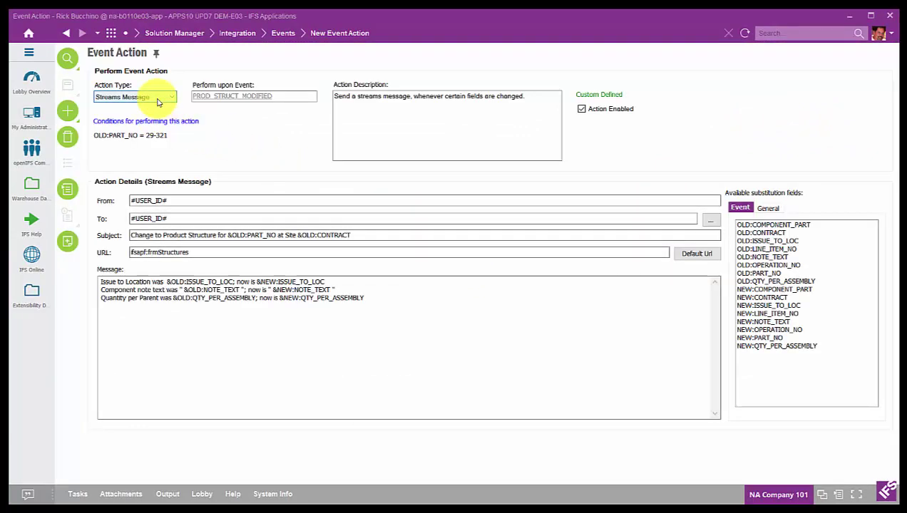
pyautogui.click(169, 99)
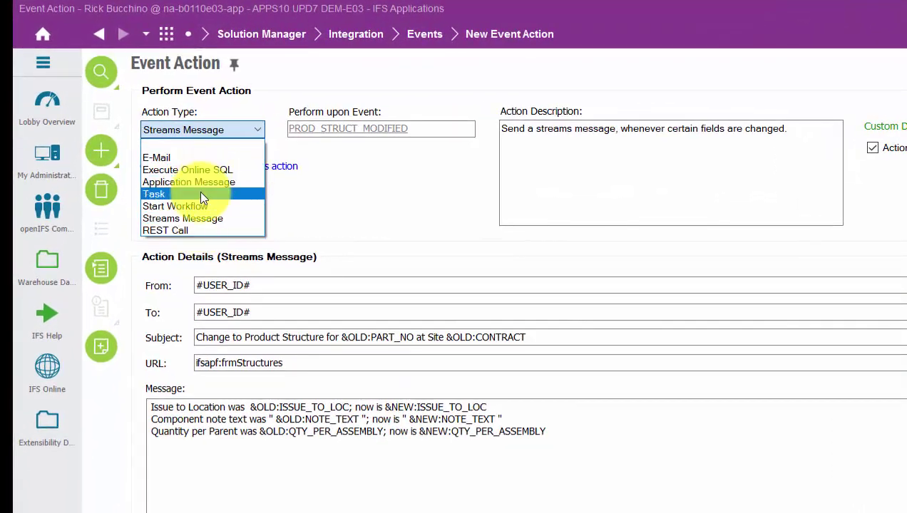
pyautogui.click(292, 231)
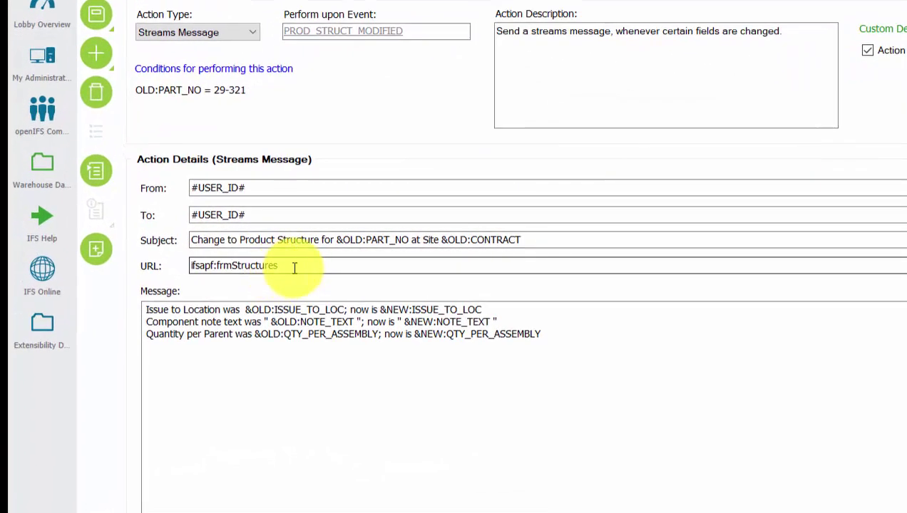
pyautogui.click(293, 267)
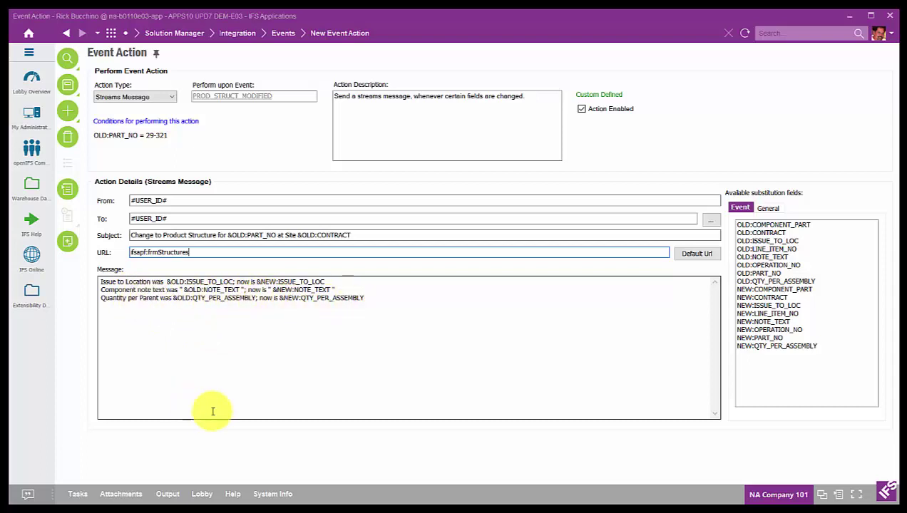
# - Inspect the conditions for performing the action, widening the Name column to read the full attribute names, and close them
pyautogui.moveTo(25, 503)
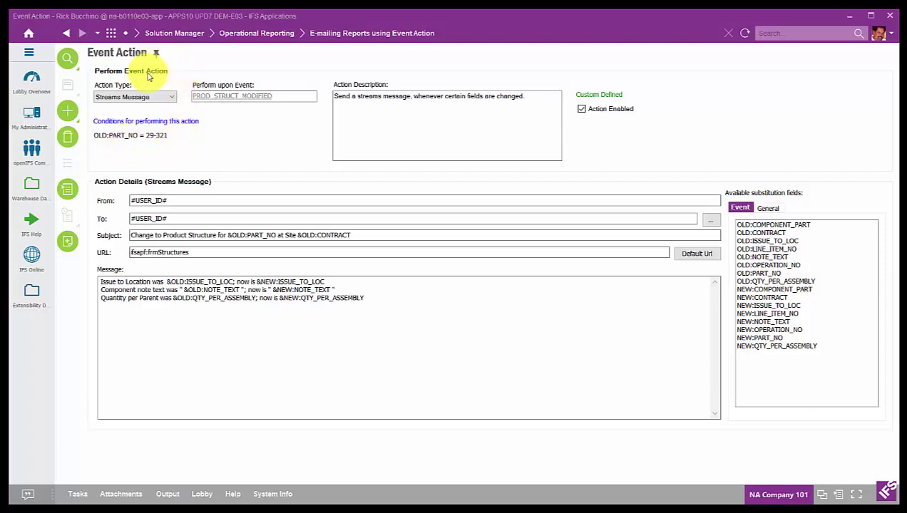
pyautogui.click(128, 123)
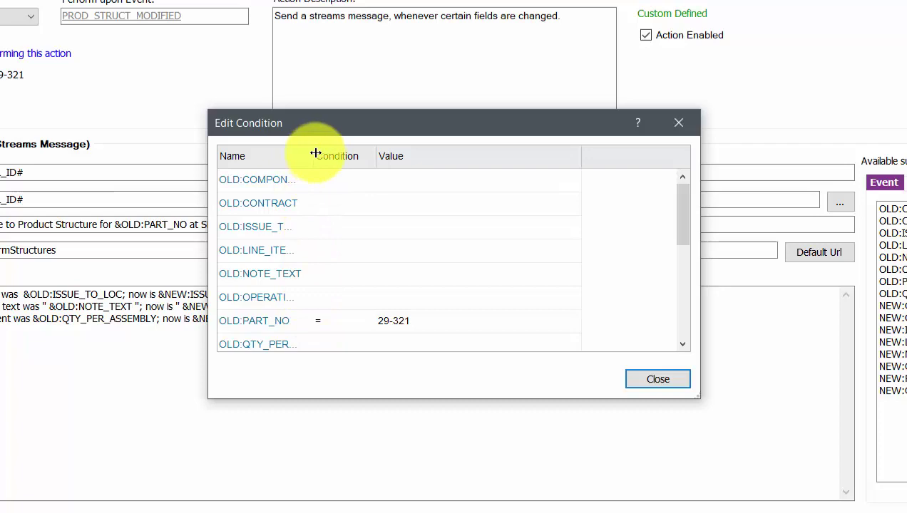
pyautogui.moveTo(315, 153); pyautogui.dragTo(355, 154)
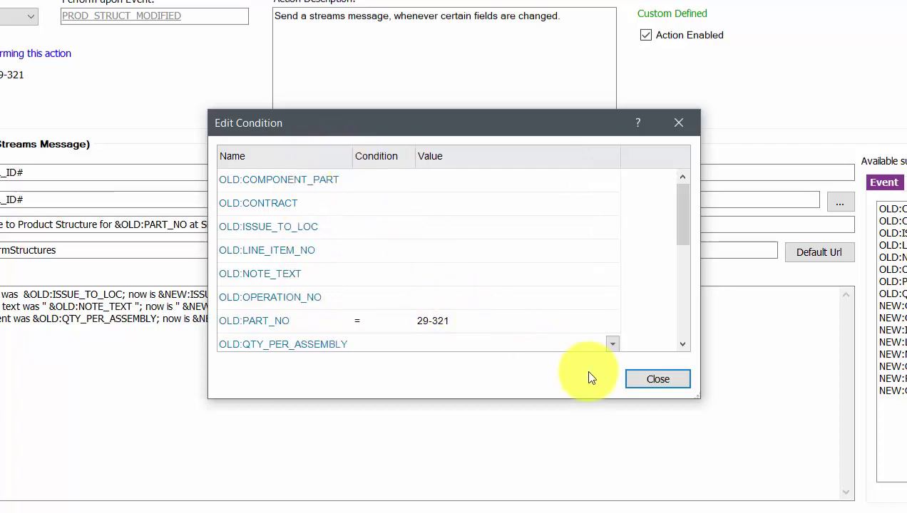
pyautogui.click(657, 379)
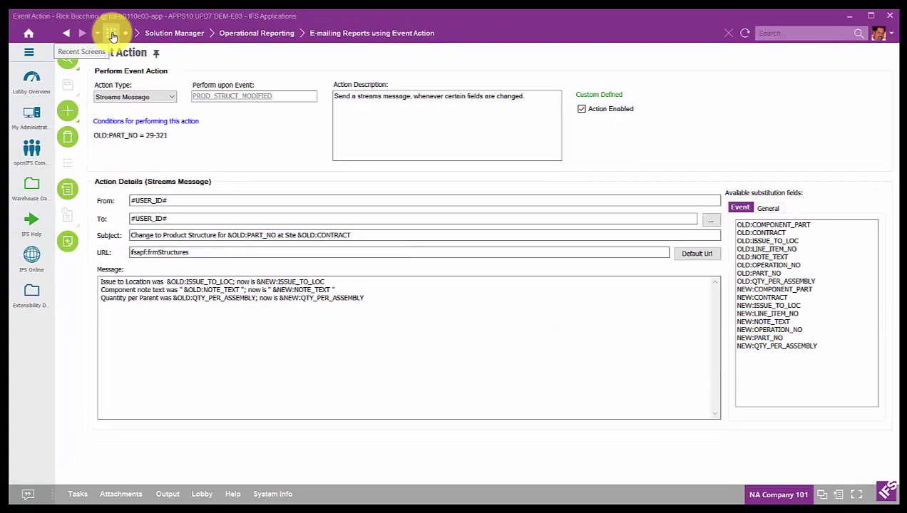
# - Switch to the product structure for part 29-321, set component 29-525's Qty per Assembly to 10, and save
pyautogui.click(79, 14)
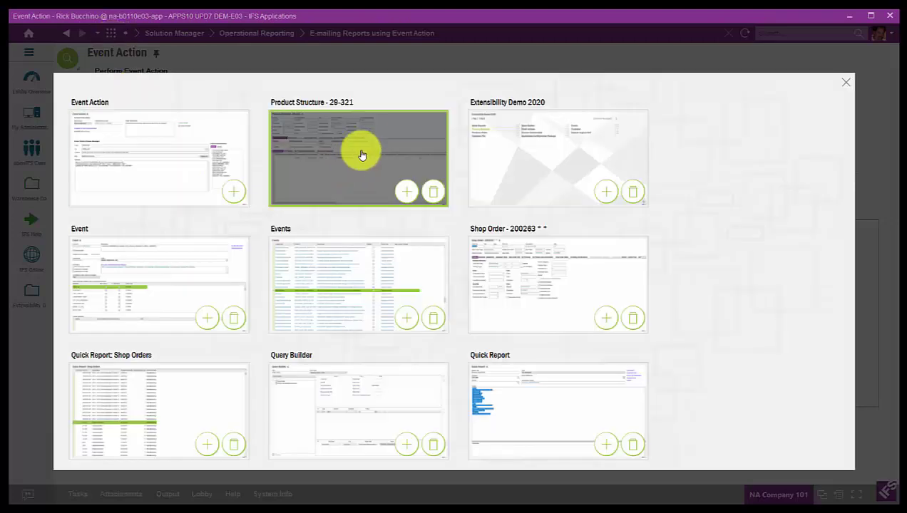
pyautogui.click(362, 155)
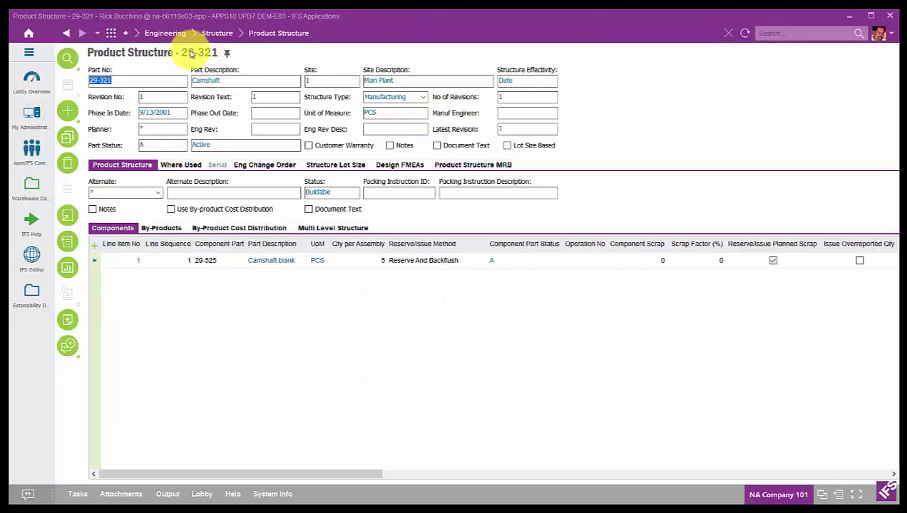
pyautogui.click(212, 80)
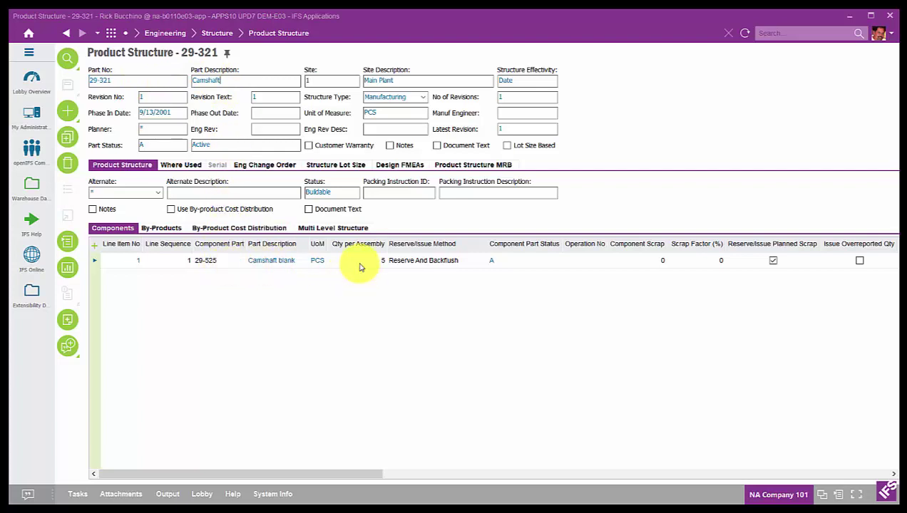
pyautogui.moveTo(26, 499)
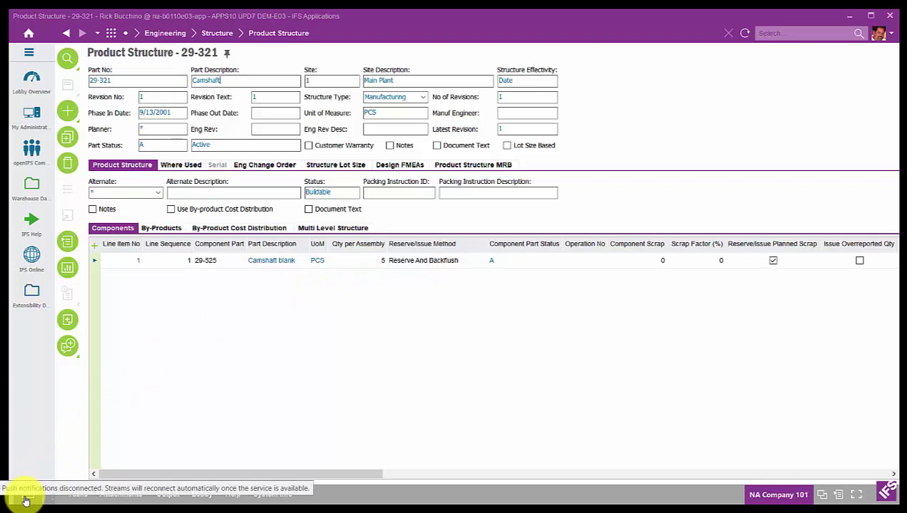
pyautogui.click(373, 263)
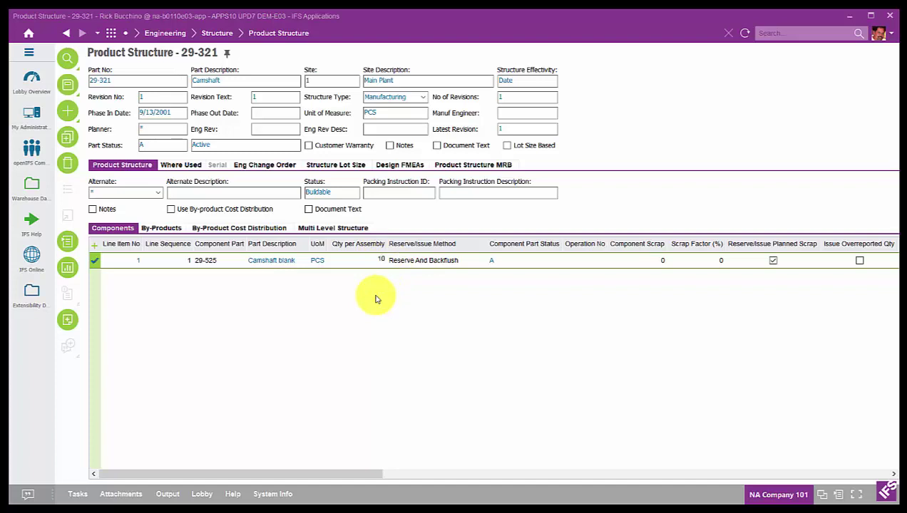
pyautogui.hotkey('ctrl', 's')
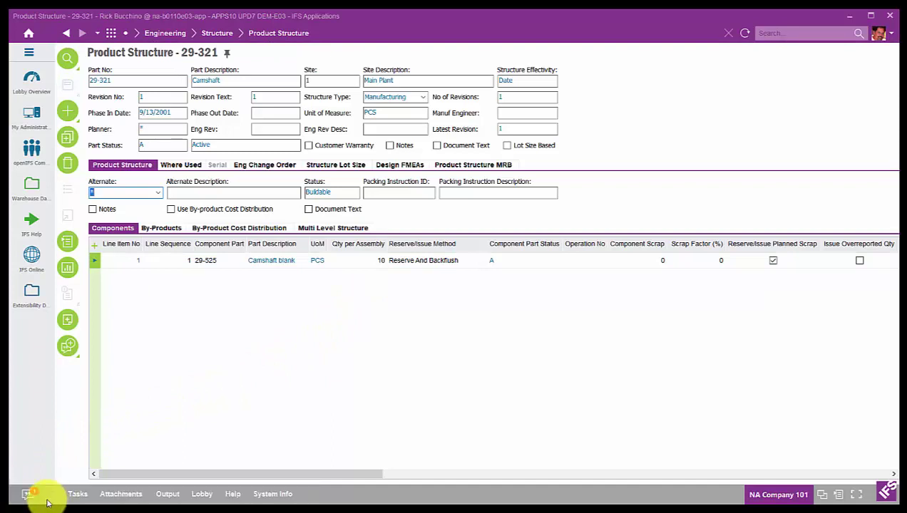
# - Open Streams to read the notification about the product structure change for 29-321, and close it again
pyautogui.moveTo(45, 502)
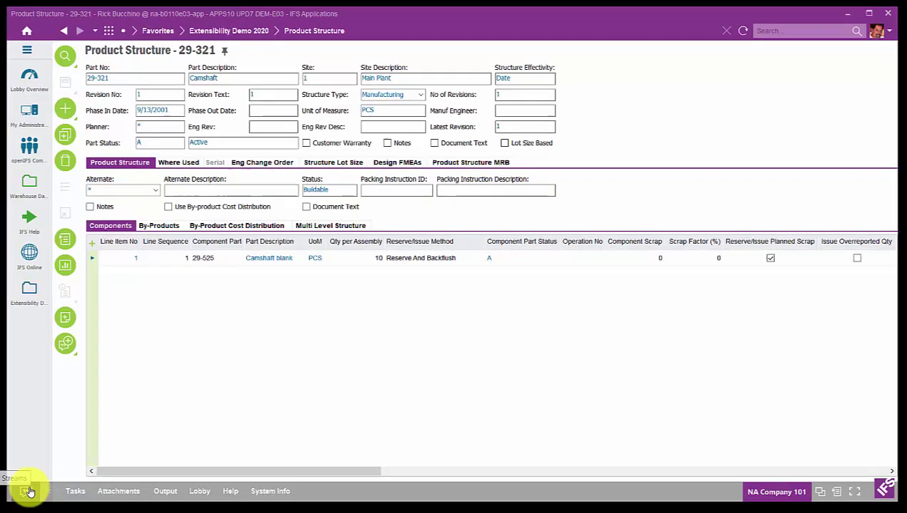
pyautogui.click(26, 491)
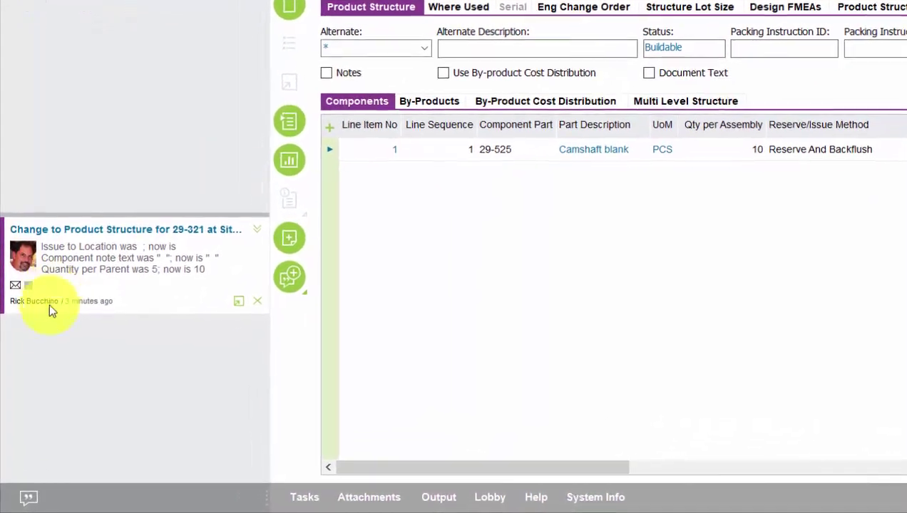
pyautogui.click(28, 498)
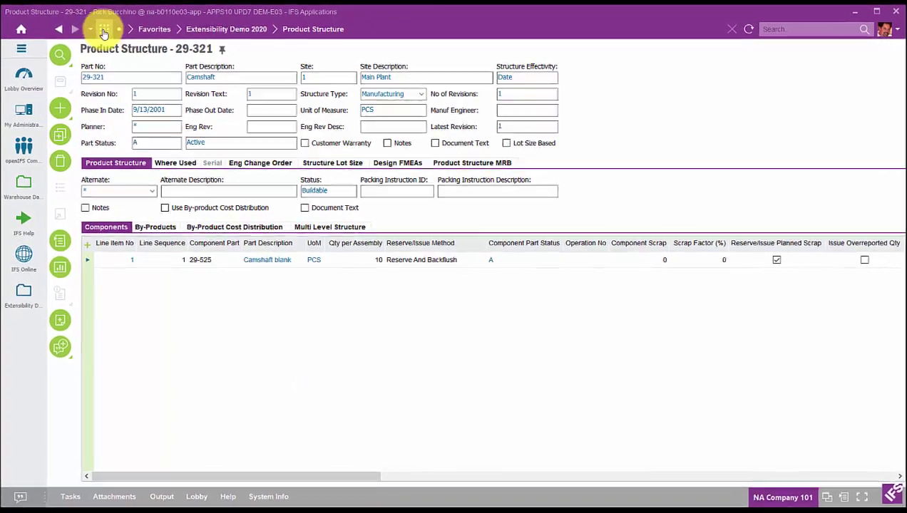
# - Switch to the open Customer page for Ghirardelli Chocolate Company and view its Primary Website custom field
pyautogui.click(103, 30)
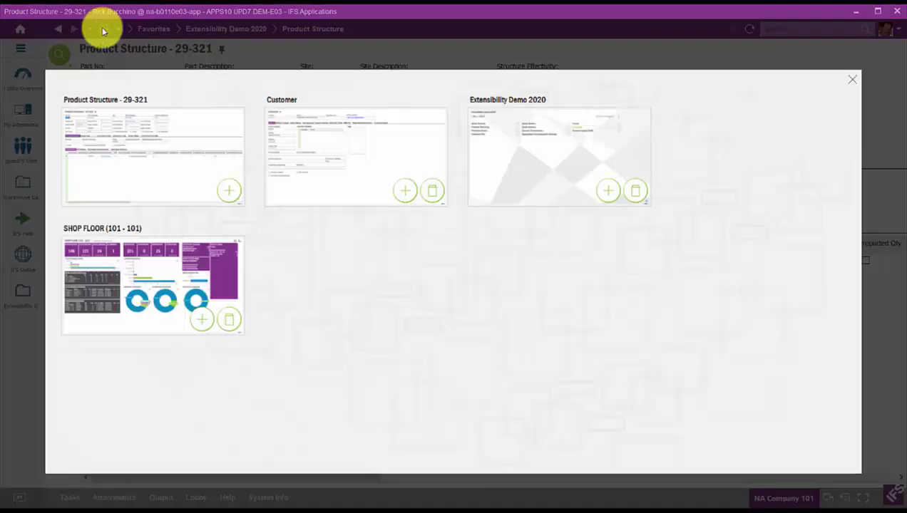
pyautogui.click(378, 155)
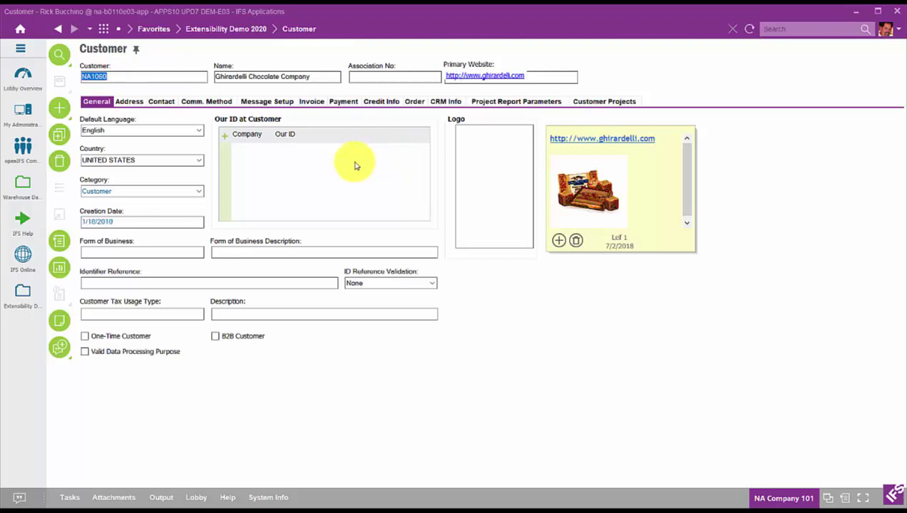
pyautogui.click(158, 77)
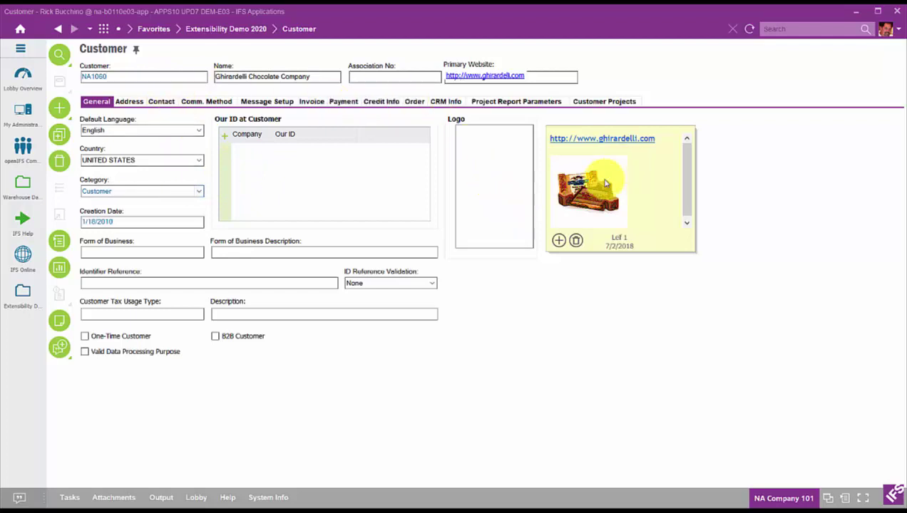
pyautogui.rightClick(640, 188)
pyautogui.press('Escape')
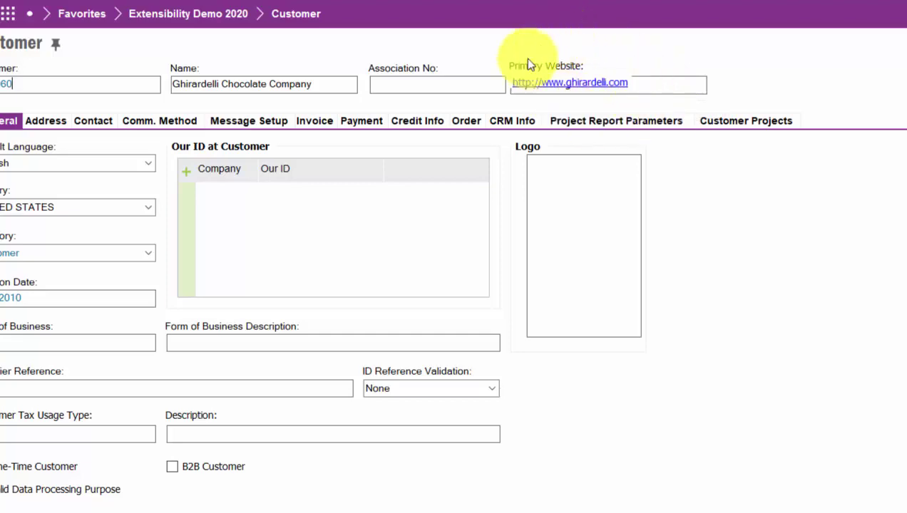
# - Open the Customer page's custom field definitions, look over the CustomerInfo logical unit settings, and cancel the attribute editor for EMAIL1
pyautogui.rightClick(598, 55)
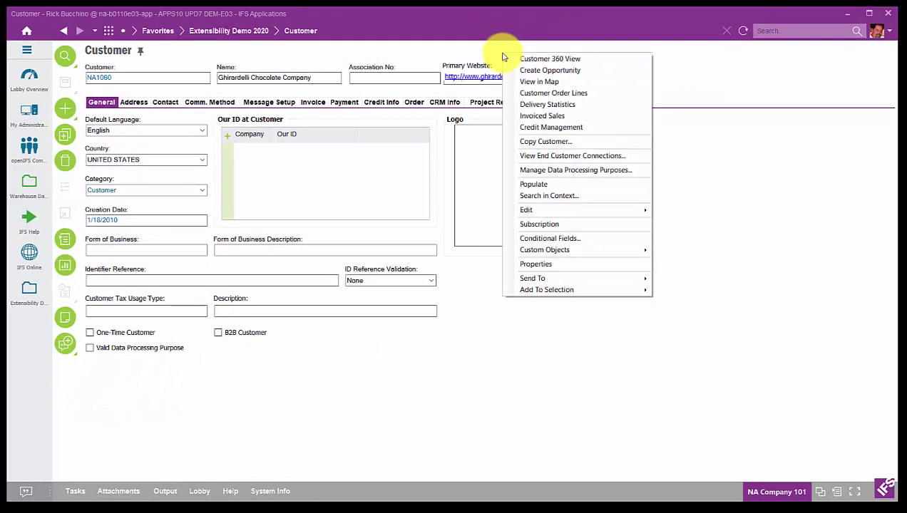
pyautogui.moveTo(528, 251)
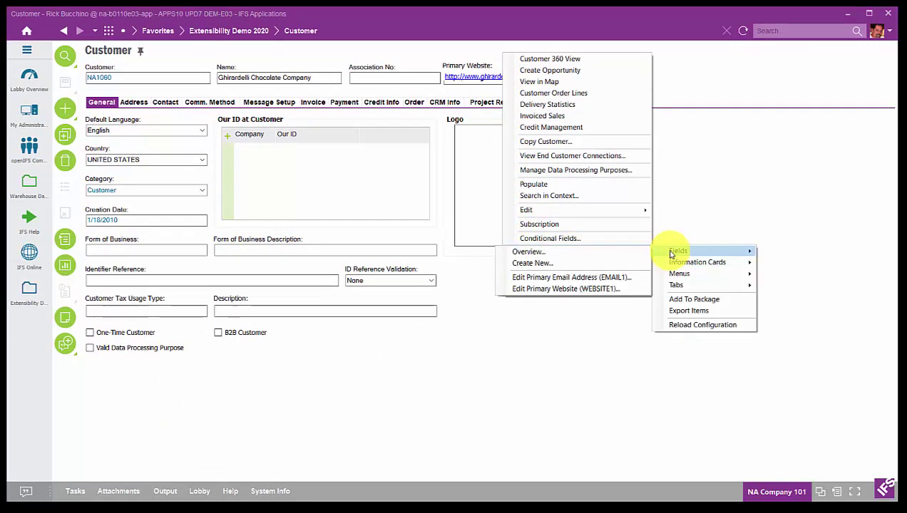
pyautogui.moveTo(670, 253)
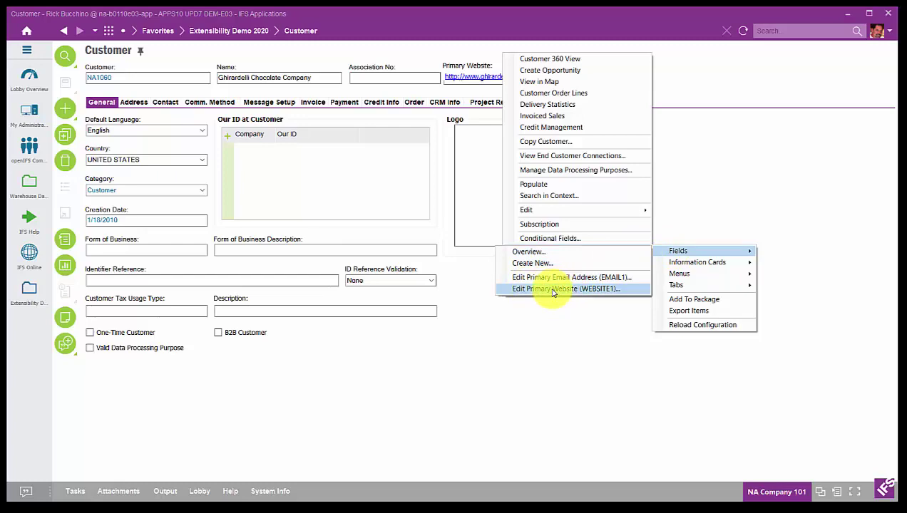
pyautogui.click(551, 288)
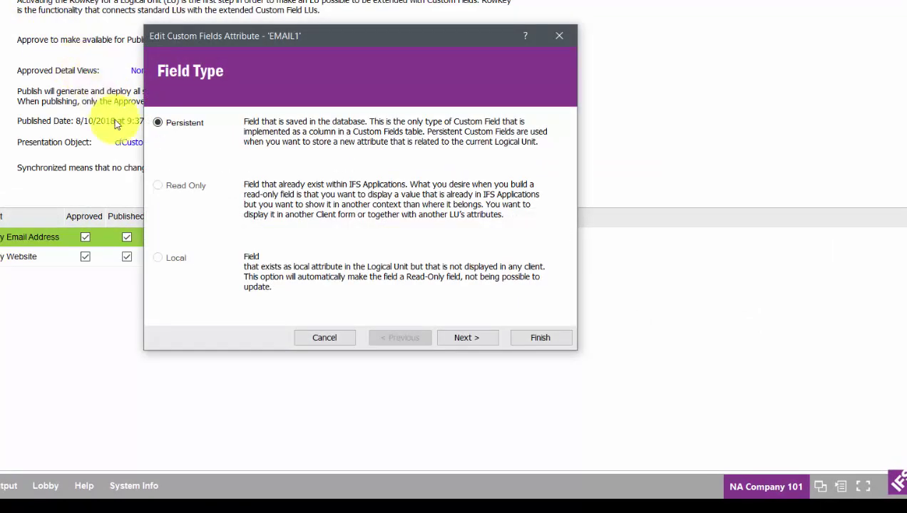
pyautogui.moveTo(360, 38); pyautogui.dragTo(546, 153)
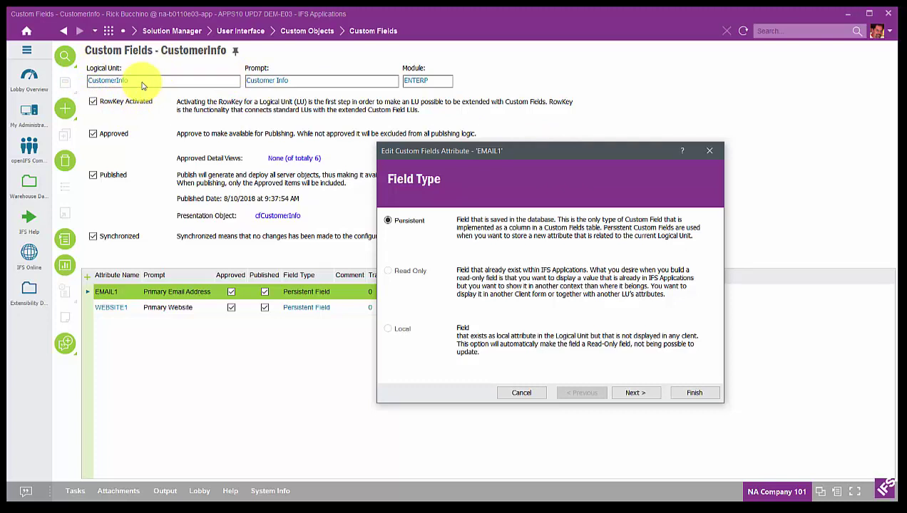
pyautogui.moveTo(531, 151); pyautogui.dragTo(469, 339)
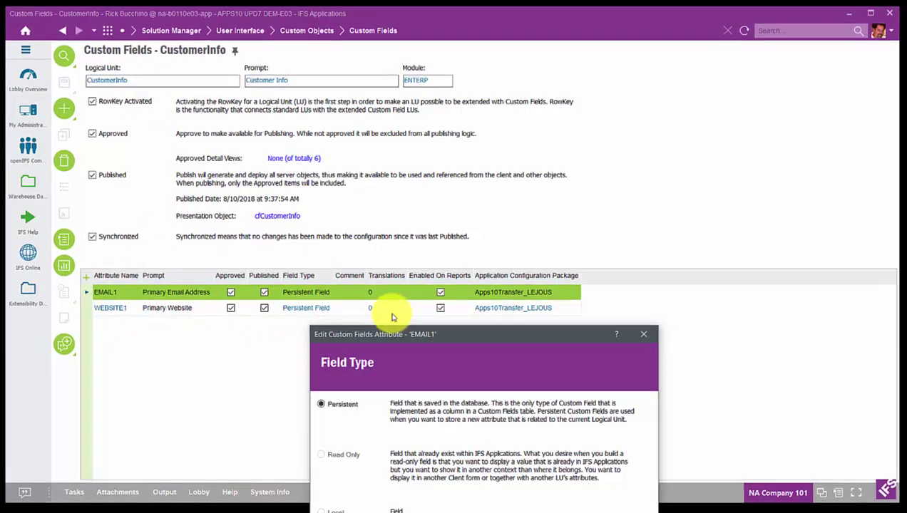
pyautogui.moveTo(390, 339); pyautogui.dragTo(313, 119)
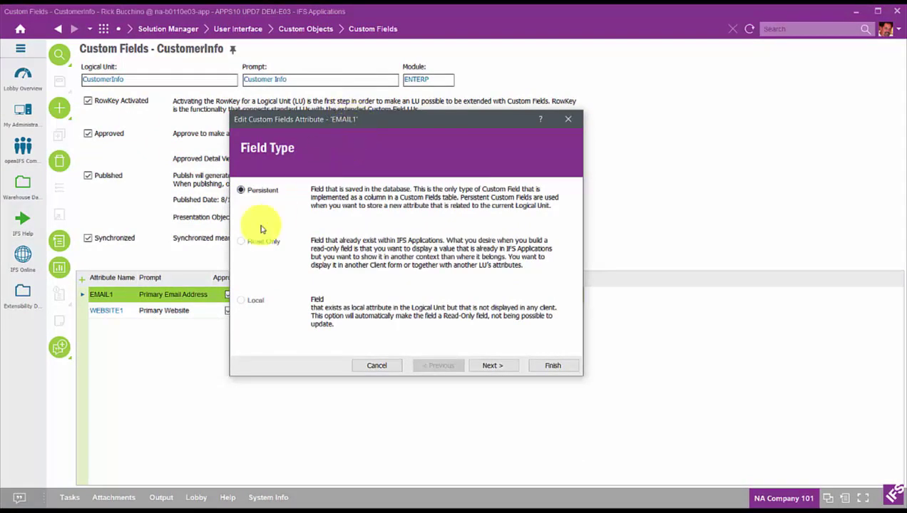
pyautogui.click(376, 366)
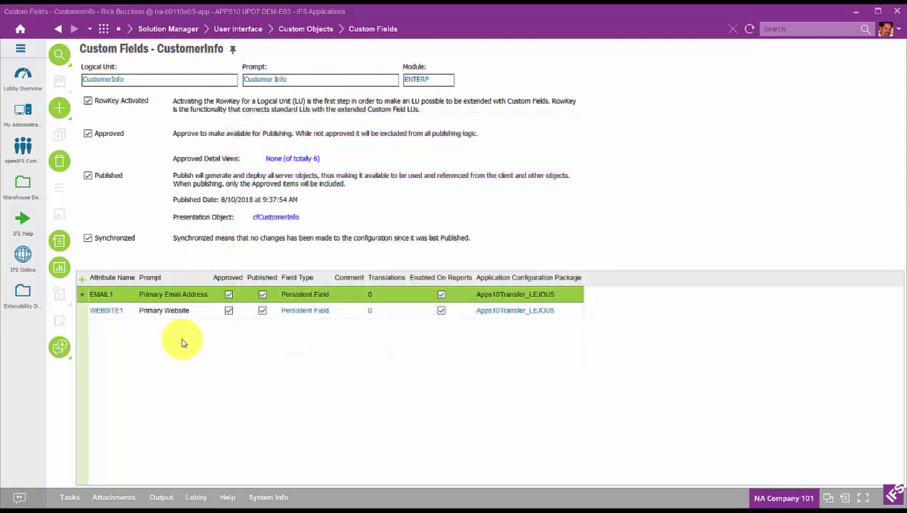
# - Open the WEBSITE1 custom field attribute for editing and review its field type, name, prompt and comment
pyautogui.click(83, 313)
pyautogui.rightClick(83, 313)
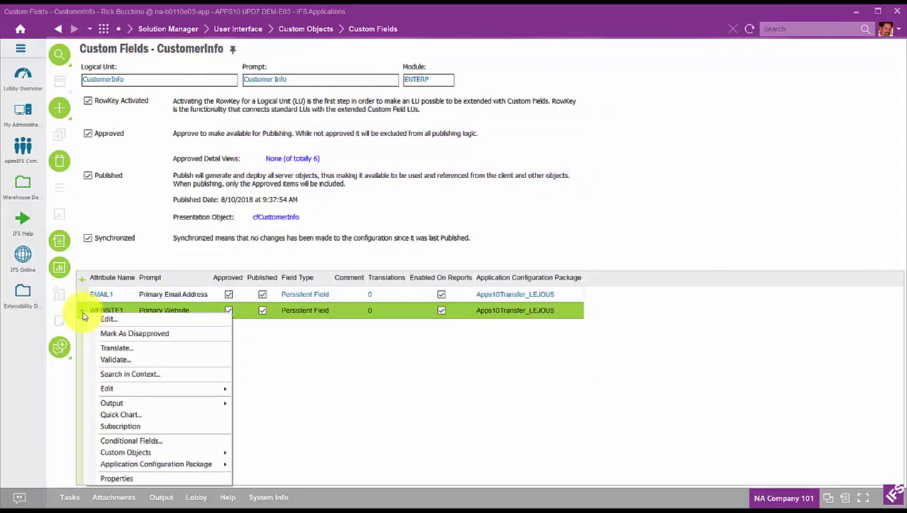
pyautogui.click(111, 320)
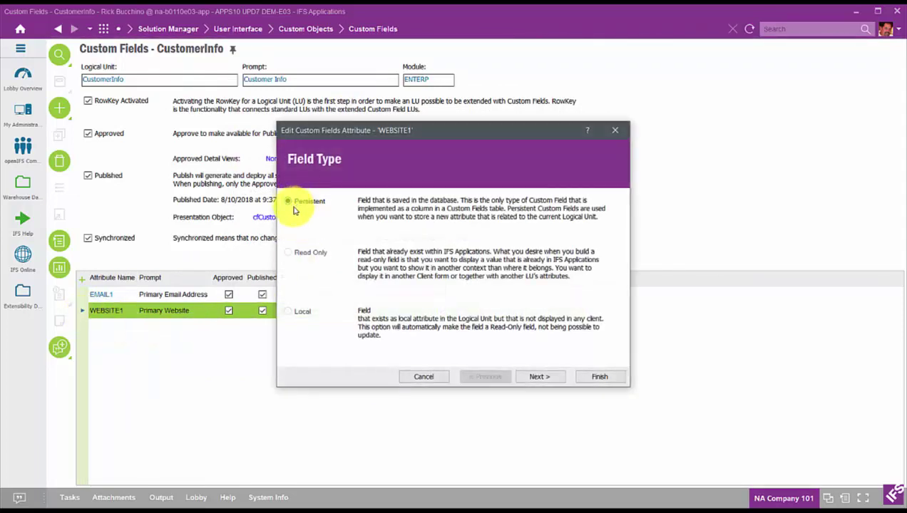
pyautogui.click(543, 378)
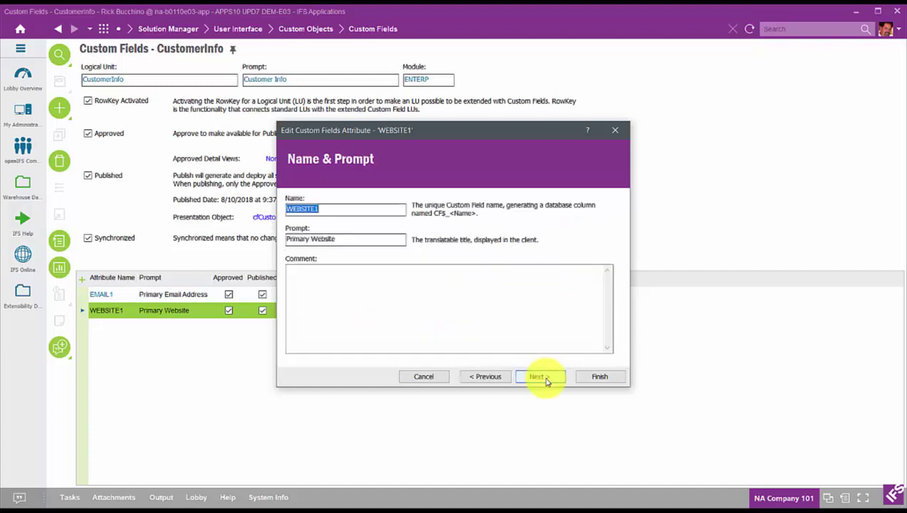
pyautogui.click(354, 209)
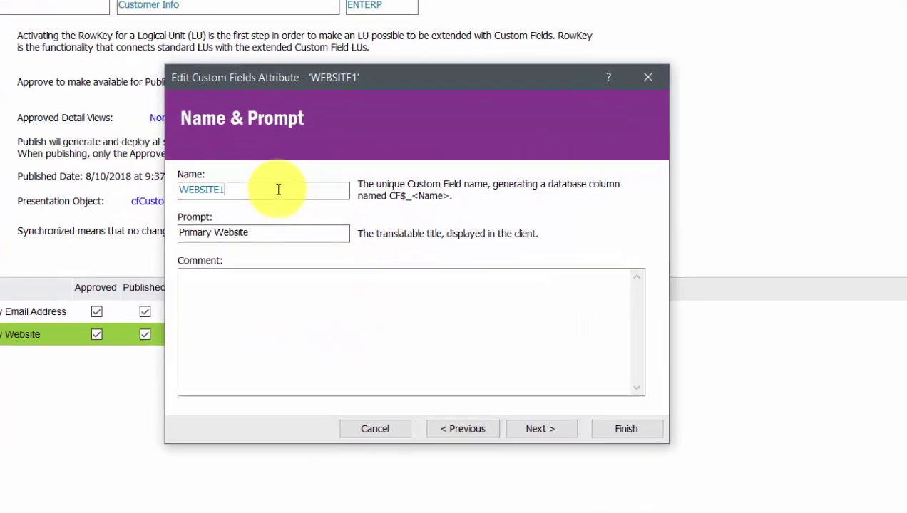
pyautogui.moveTo(264, 231); pyautogui.dragTo(193, 232)
pyautogui.click(267, 232)
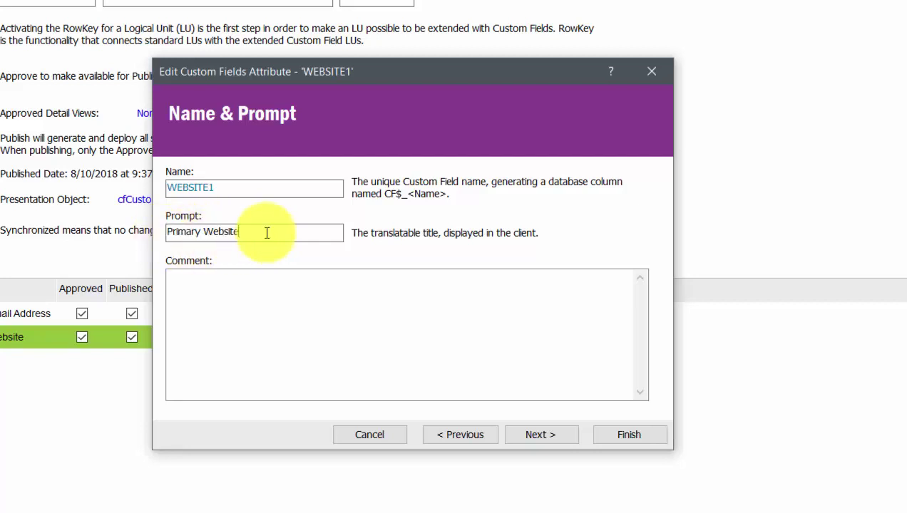
pyautogui.click(195, 306)
# - Review WEBSITE1's data type, text attributes, properties and publishing information, keeping the existing options, and finish the edit
pyautogui.click(528, 434)
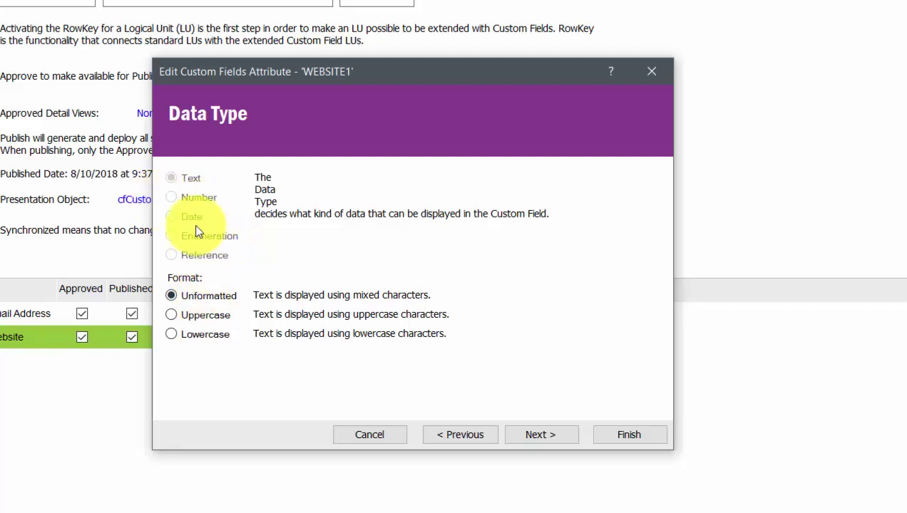
pyautogui.click(533, 434)
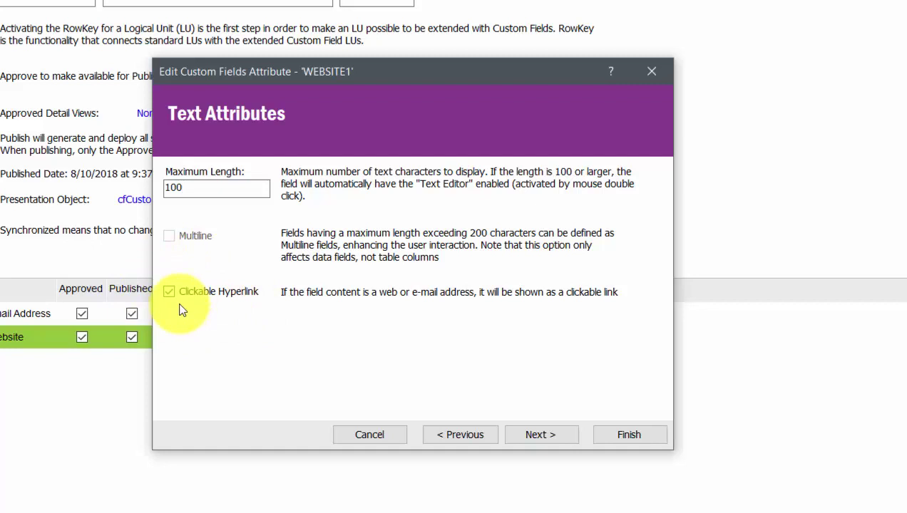
pyautogui.press('Return')
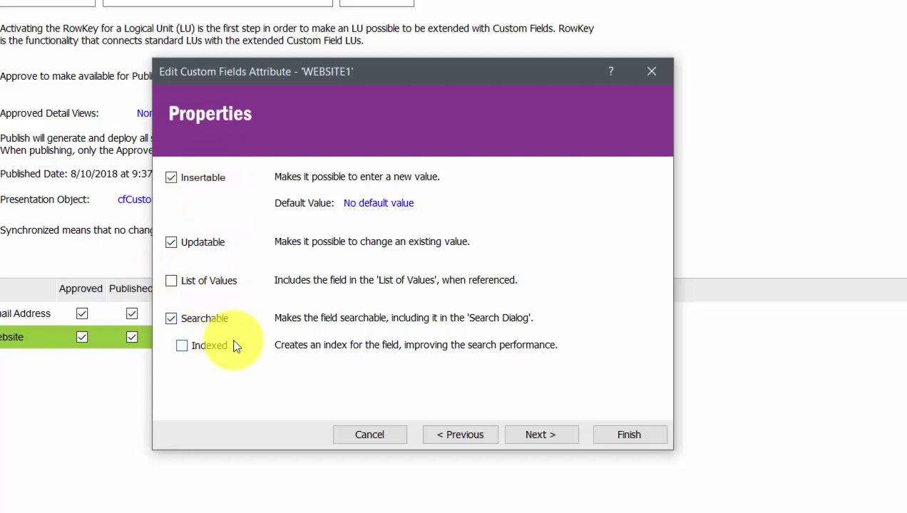
pyautogui.click(533, 436)
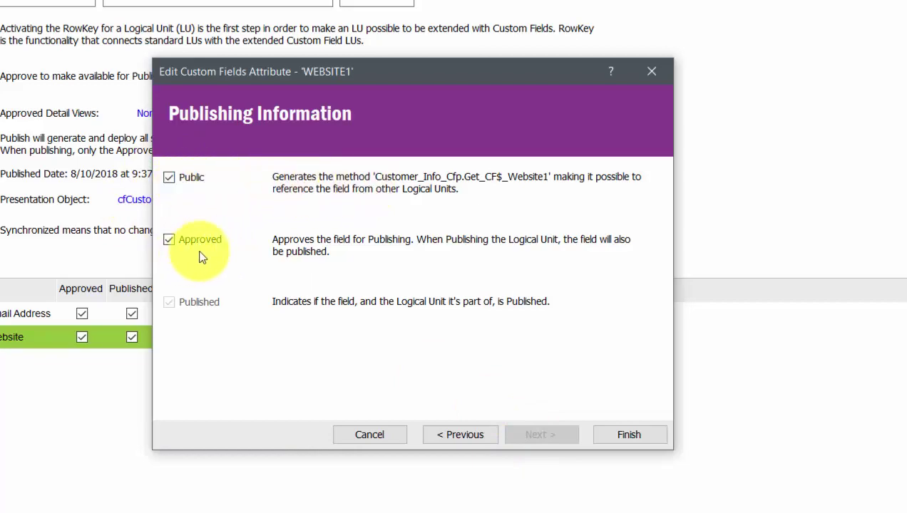
pyautogui.click(605, 434)
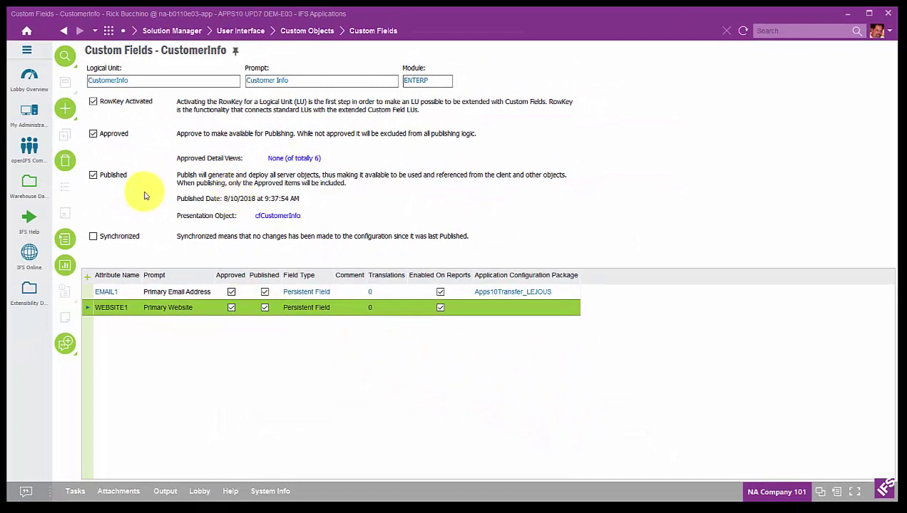
# - Synchronize the CustomerInfo custom fields to redeploy them to the database
pyautogui.rightClick(152, 167)
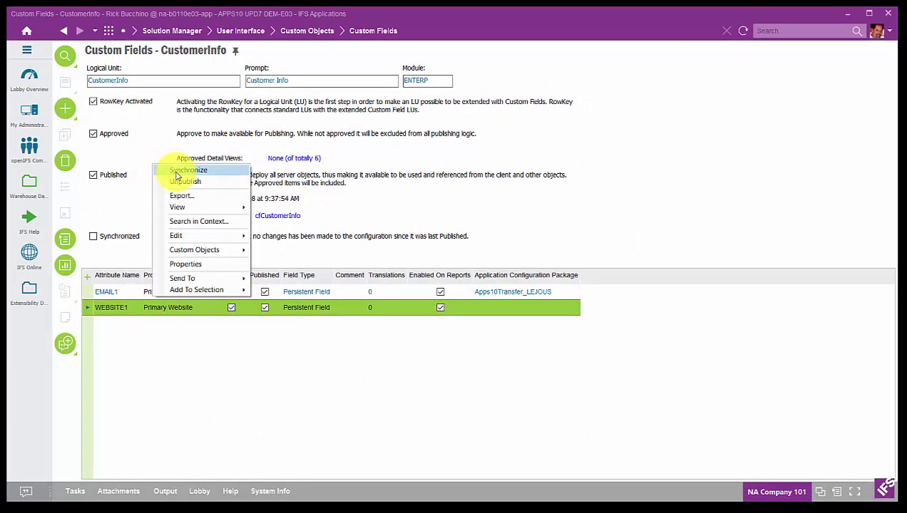
pyautogui.click(187, 170)
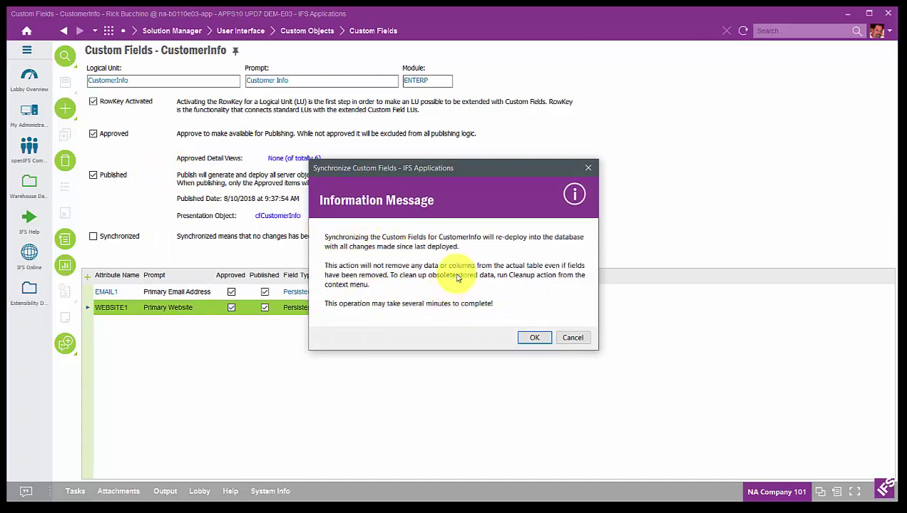
pyautogui.click(534, 337)
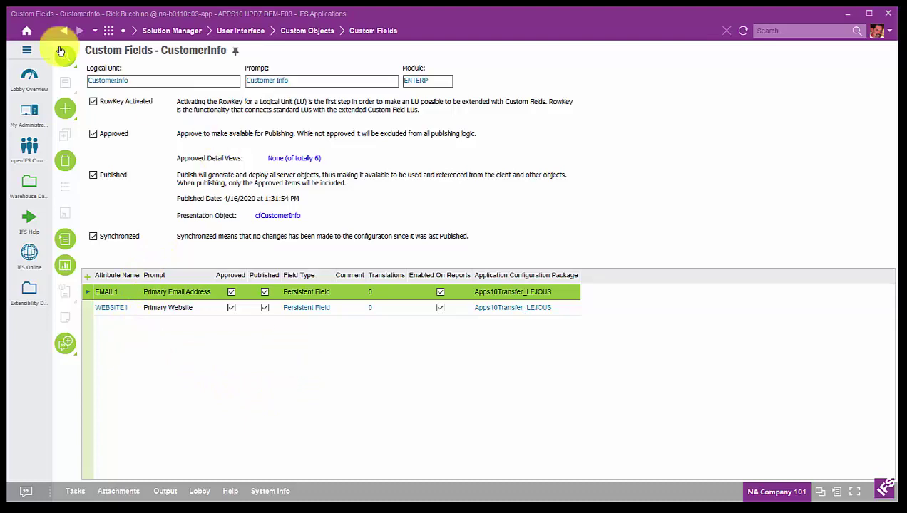
# - Return to the Customer page and open the layout settings in its object properties
pyautogui.click(107, 29)
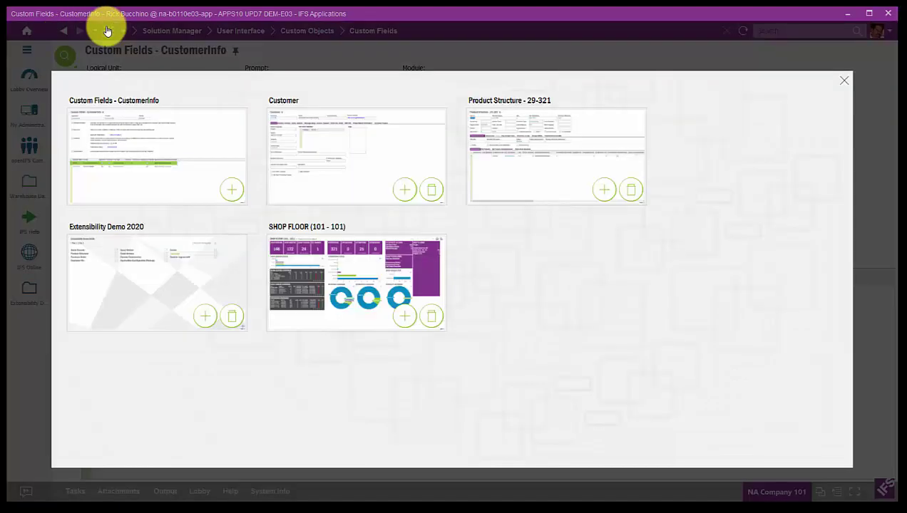
pyautogui.click(348, 158)
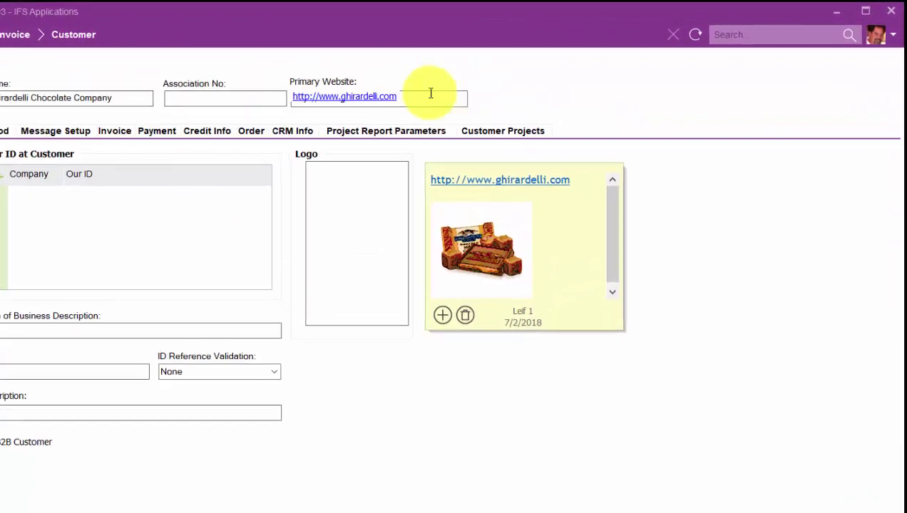
pyautogui.rightClick(146, 65)
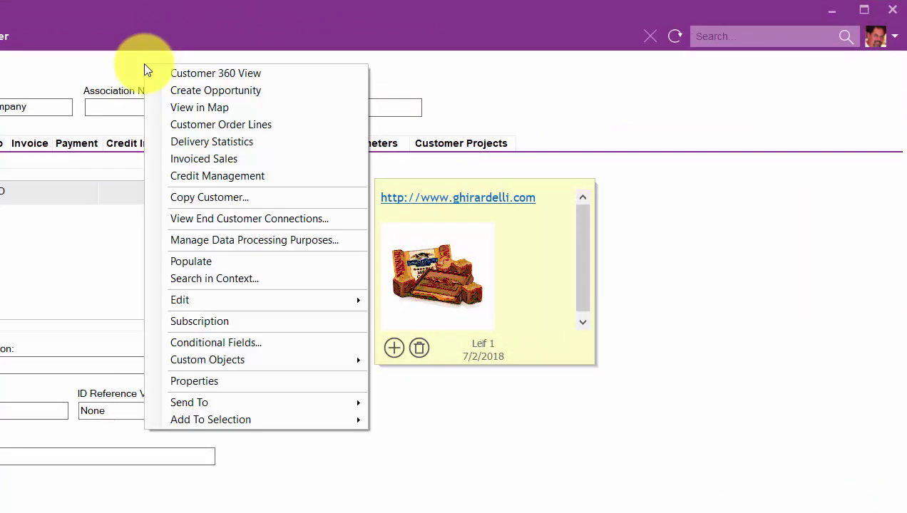
pyautogui.click(205, 382)
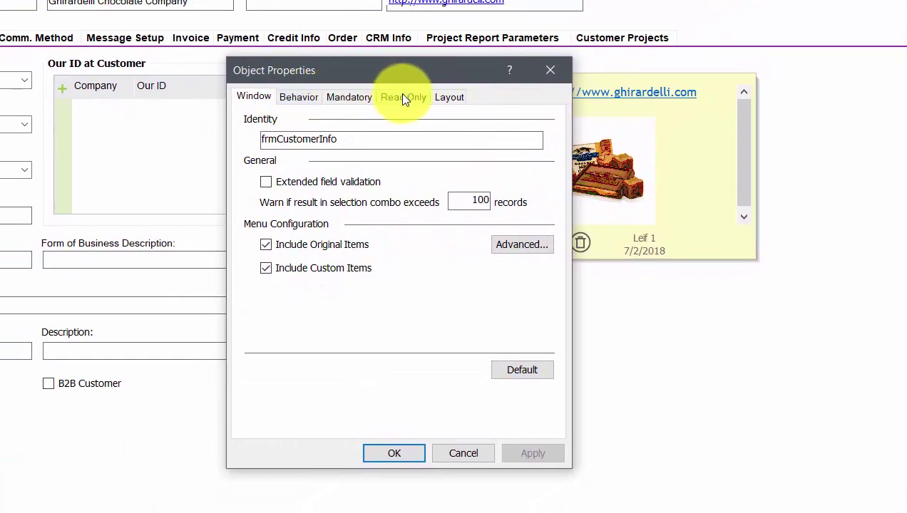
pyautogui.click(446, 96)
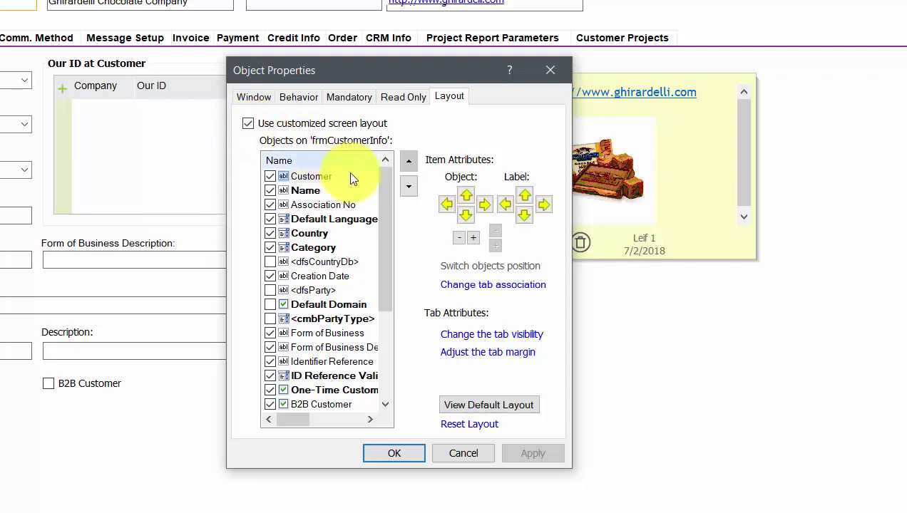
# - Enlarge the properties dialog and move it aside, show the Primary Email Address field on the form, and place it beside Primary Website, slightly wider
pyautogui.scroll(-4, 378, 243)
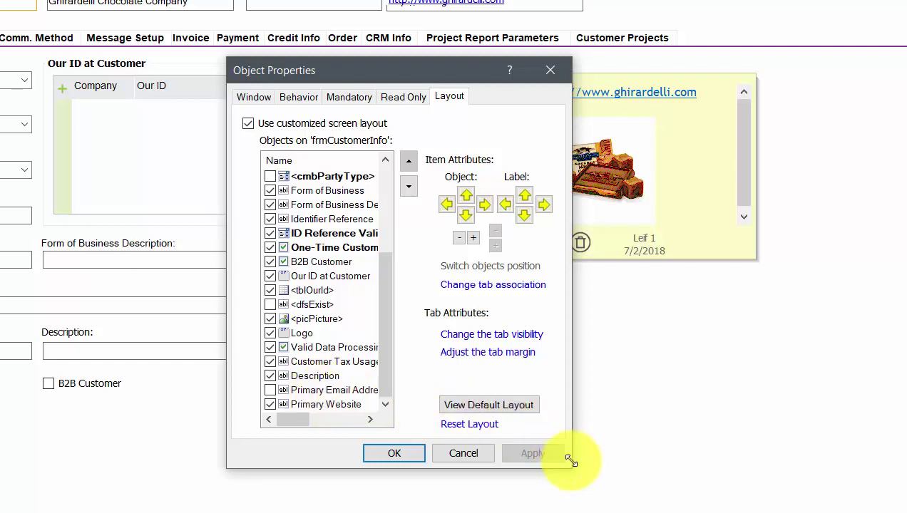
pyautogui.moveTo(570, 460); pyautogui.dragTo(689, 488)
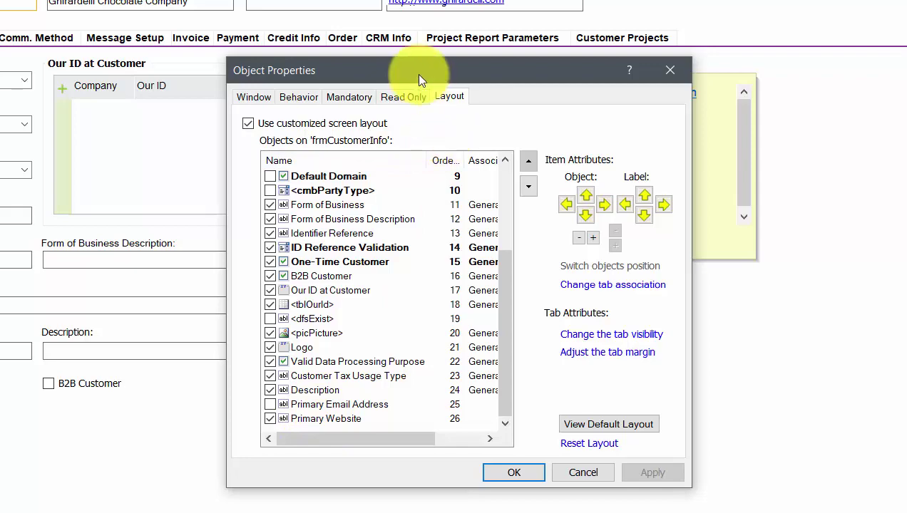
pyautogui.moveTo(419, 80); pyautogui.dragTo(210, 91)
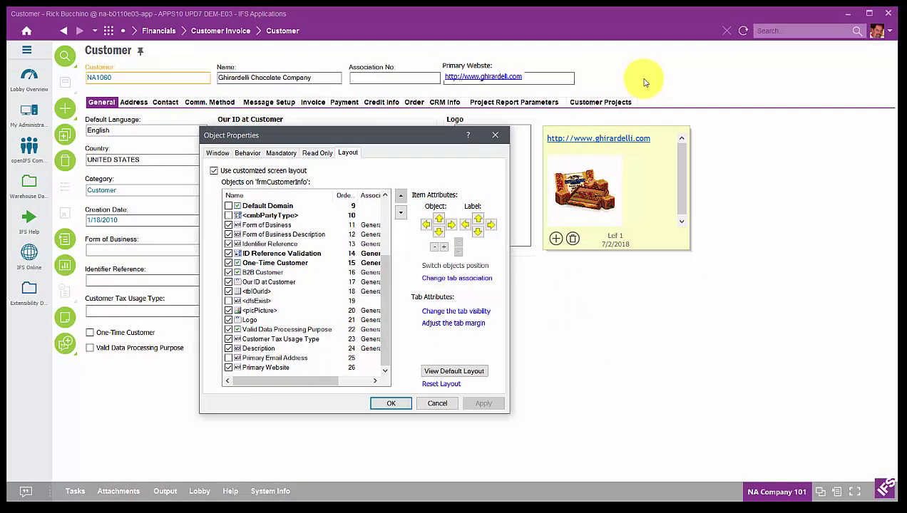
pyautogui.click(263, 358)
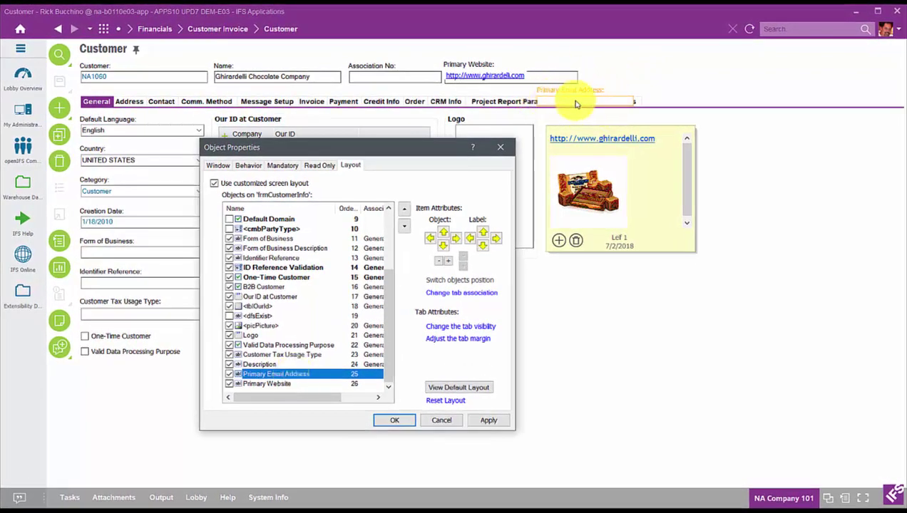
pyautogui.click(443, 231)
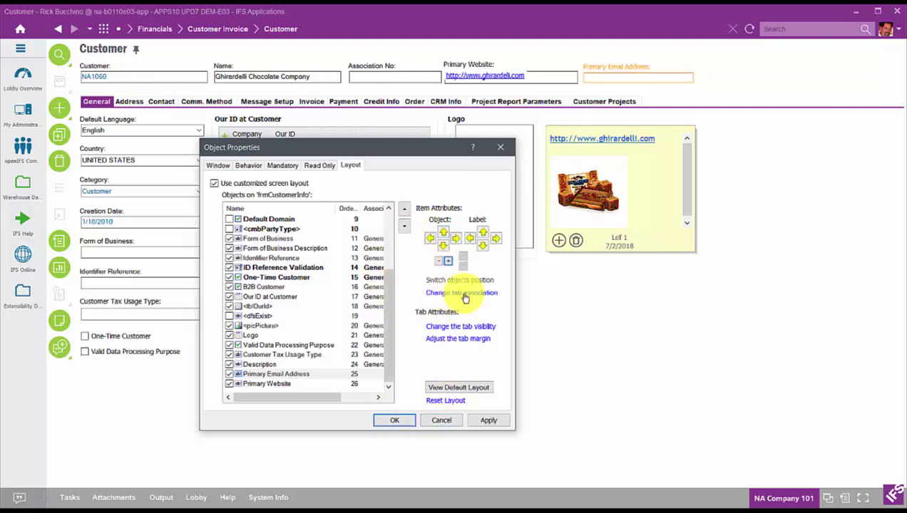
# - Confirm the customized Customer layout, enter the customer's e-mail in Primary Email Address, save the record and refresh the page
pyautogui.click(395, 422)
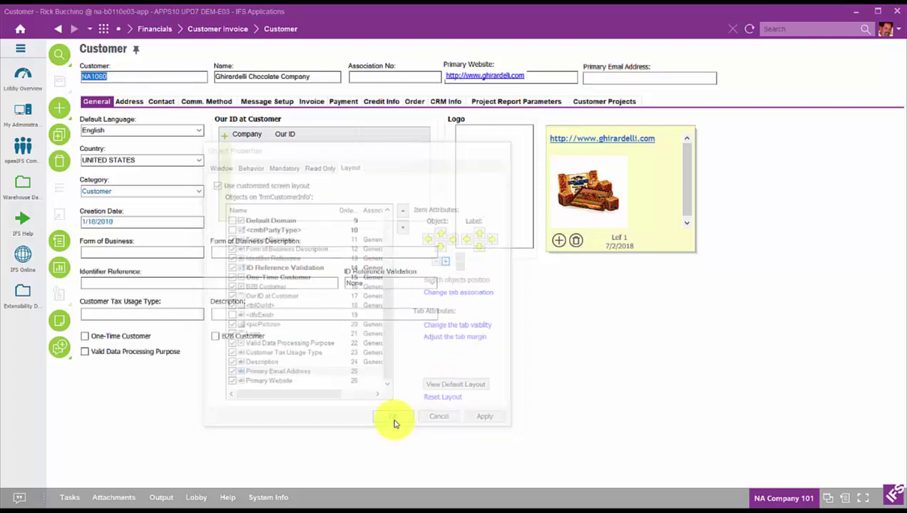
pyautogui.click(651, 79)
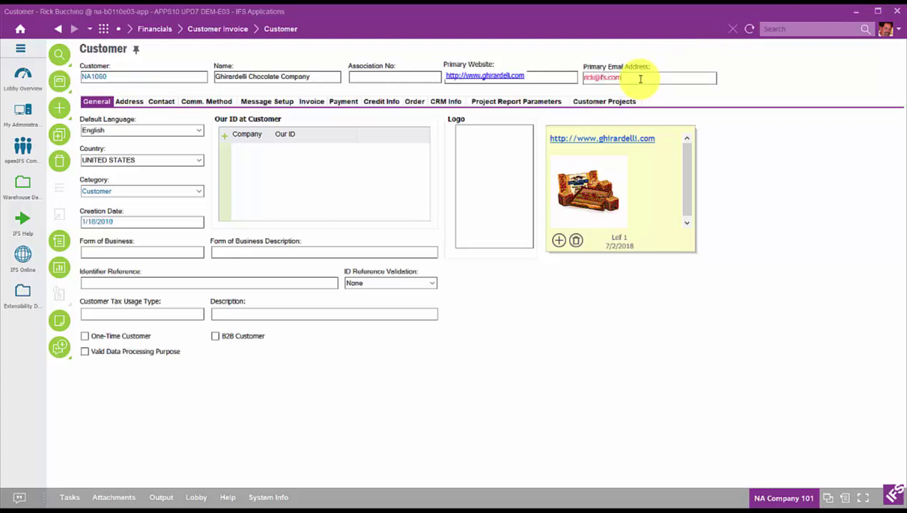
pyautogui.hotkey('ctrl', 's')
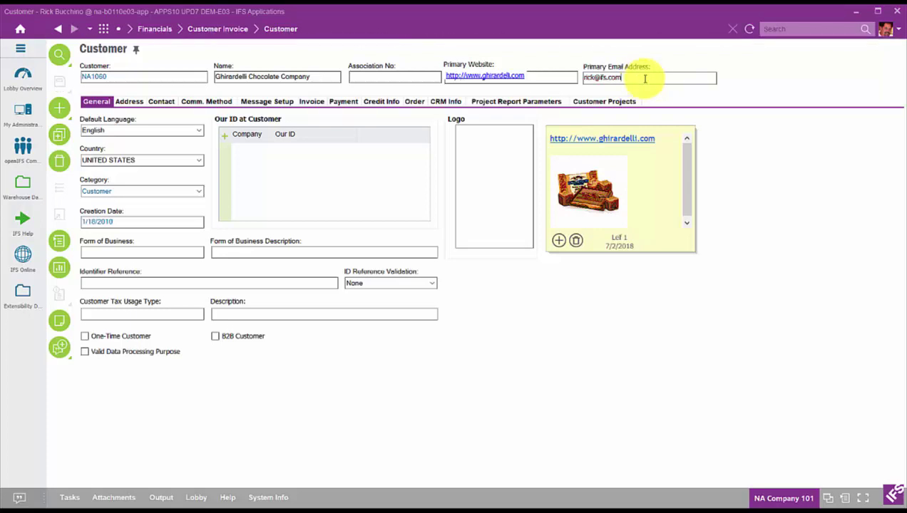
pyautogui.click(749, 28)
pyautogui.click(666, 77)
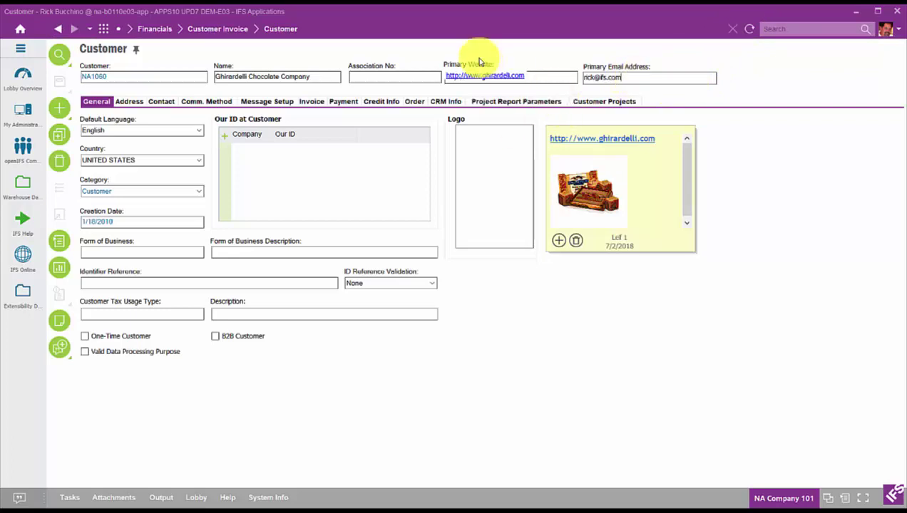
pyautogui.click(754, 31)
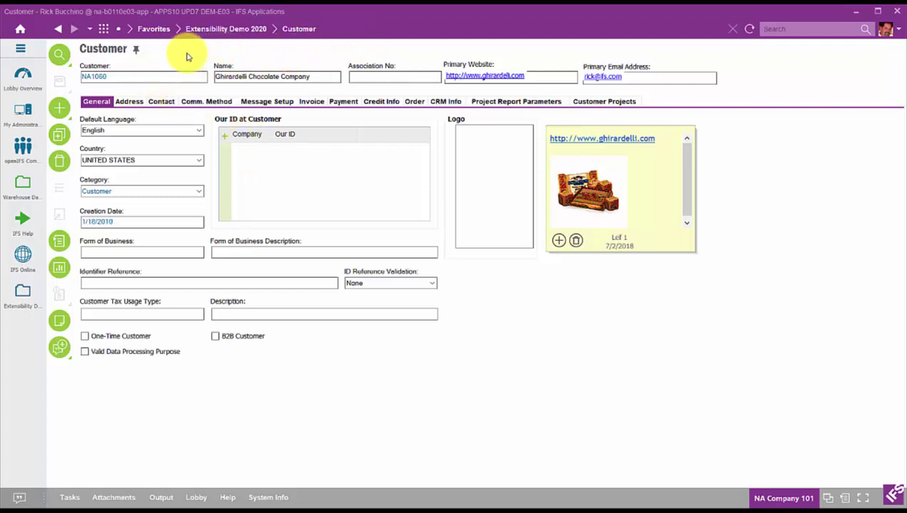
# - Switch to the Purchase Order page, open its PO Priority custom field for editing, and cancel the wizard to reach the PurchaseOrder custom fields page
pyautogui.click(107, 29)
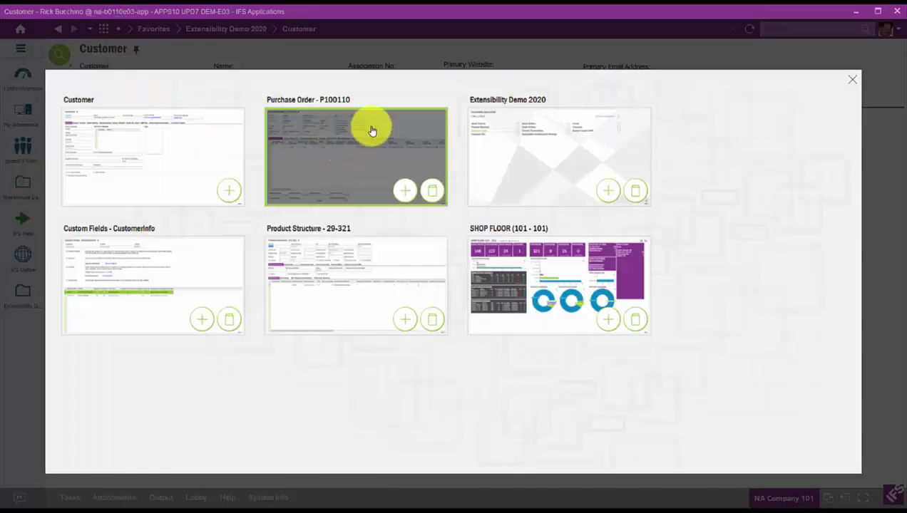
pyautogui.click(392, 125)
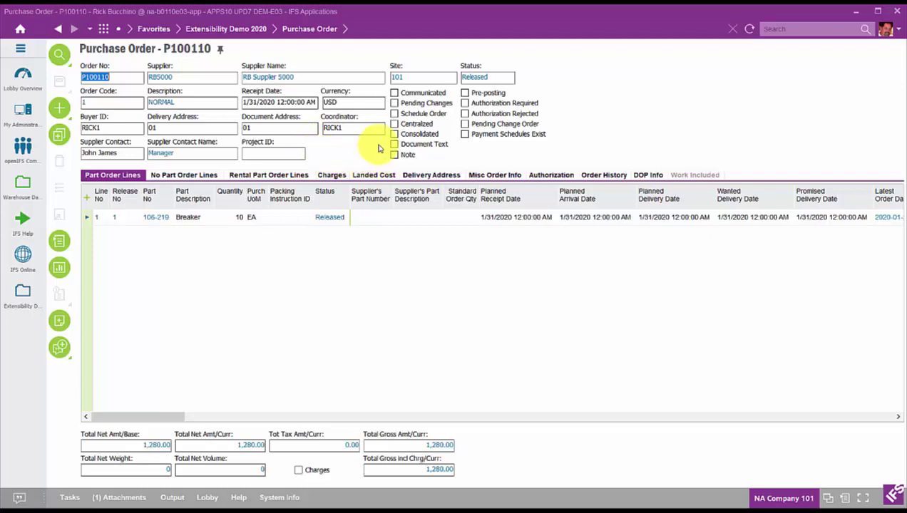
pyautogui.rightClick(280, 56)
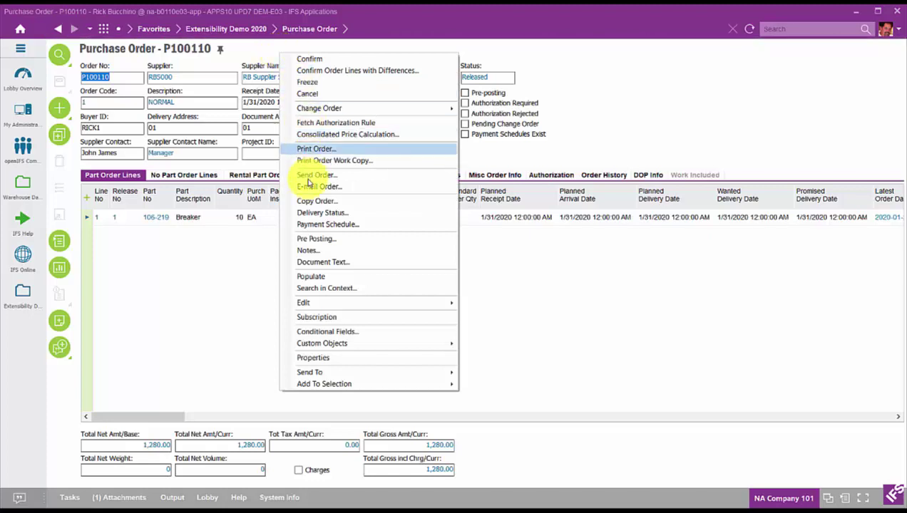
pyautogui.click(325, 345)
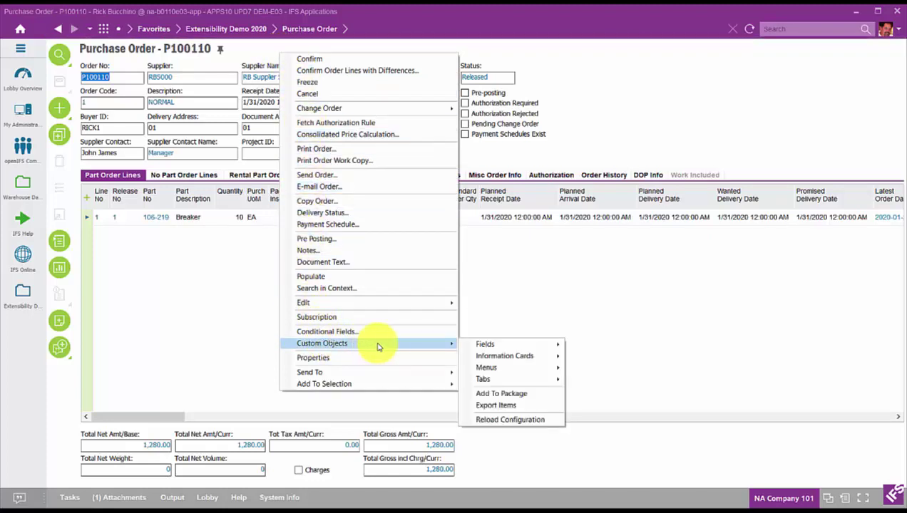
pyautogui.click(492, 345)
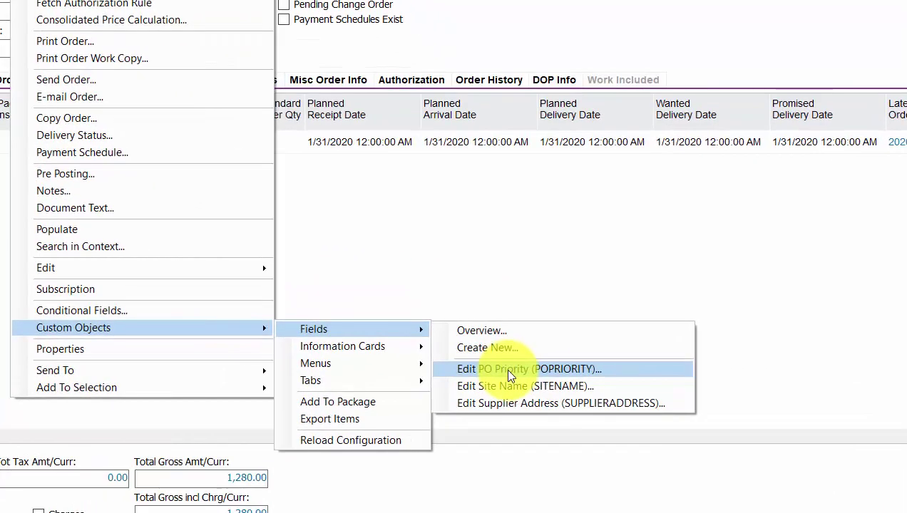
pyautogui.click(508, 372)
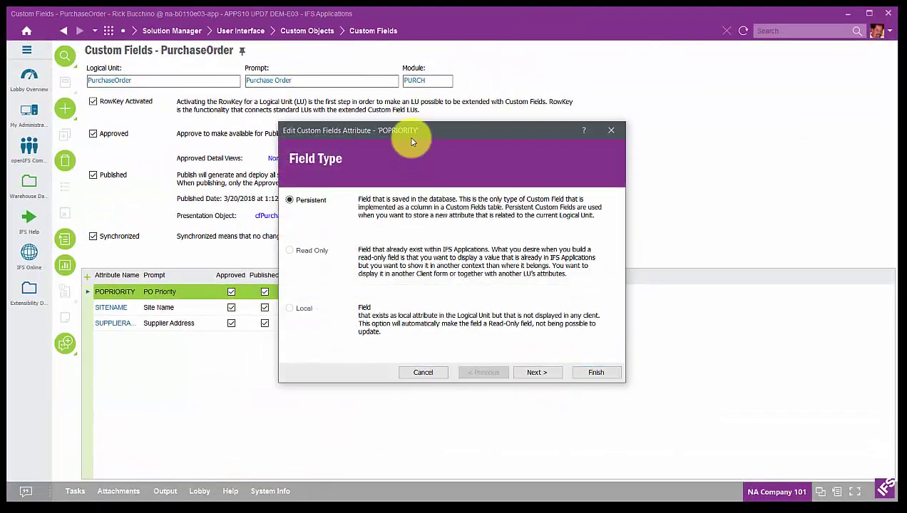
pyautogui.click(423, 372)
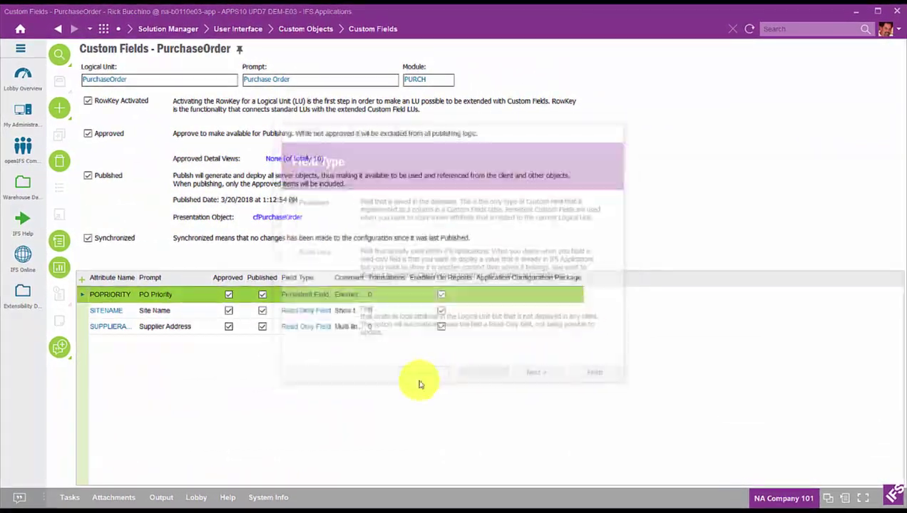
# - Widen the Attribute Name and Comment columns in the PurchaseOrder custom fields list and sort the list by Comment
pyautogui.click(142, 80)
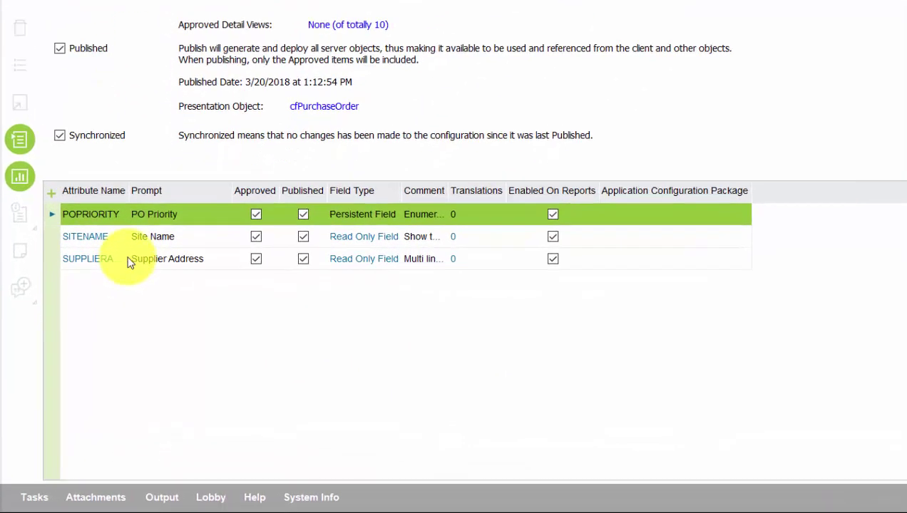
pyautogui.moveTo(185, 188); pyautogui.dragTo(223, 189)
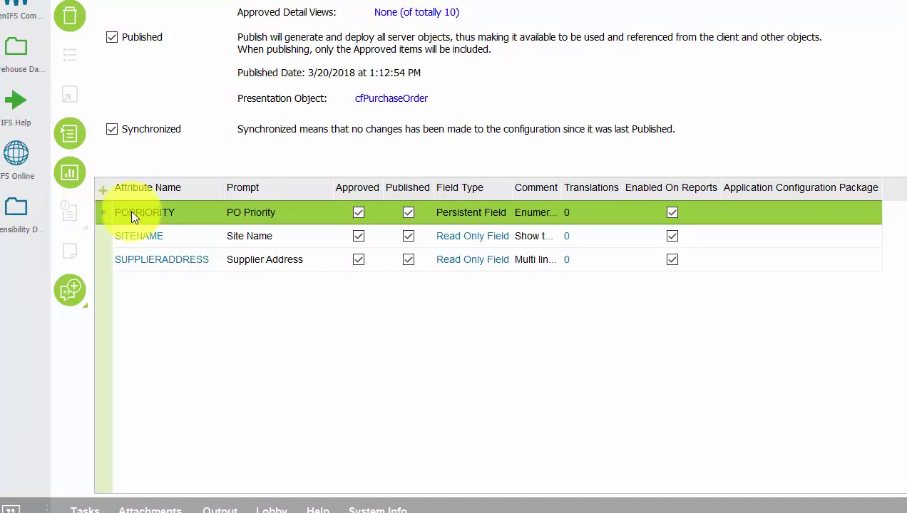
pyautogui.click(556, 190)
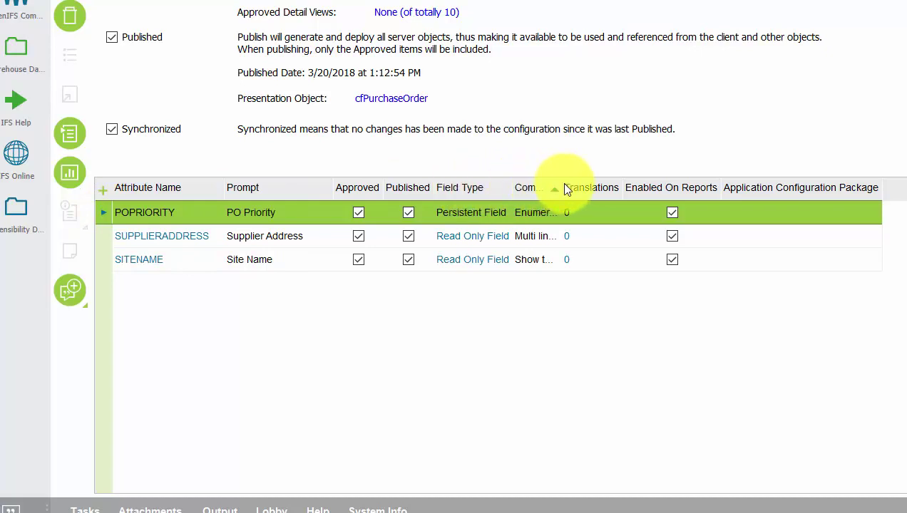
pyautogui.moveTo(564, 185); pyautogui.dragTo(612, 187)
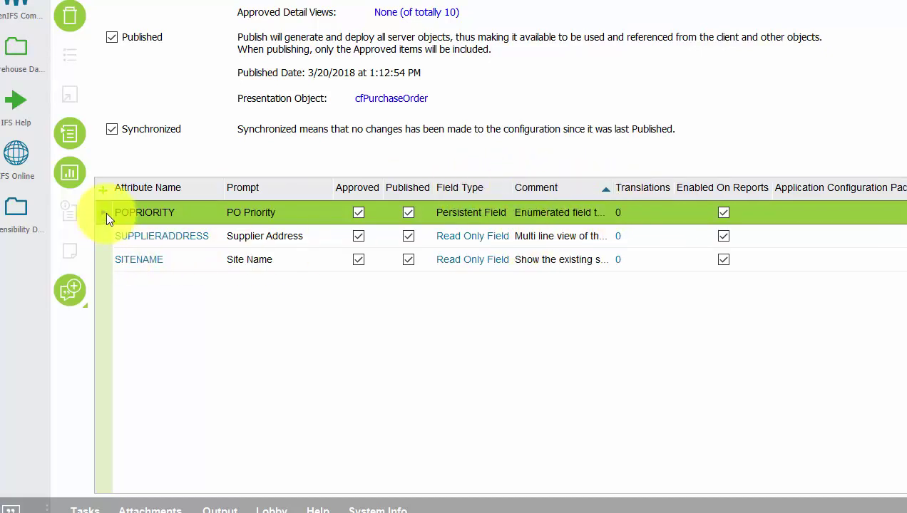
# - Open the enumeration referenced by POPRIORITY and review its name, prompt, and database and client values
pyautogui.rightClick(150, 216)
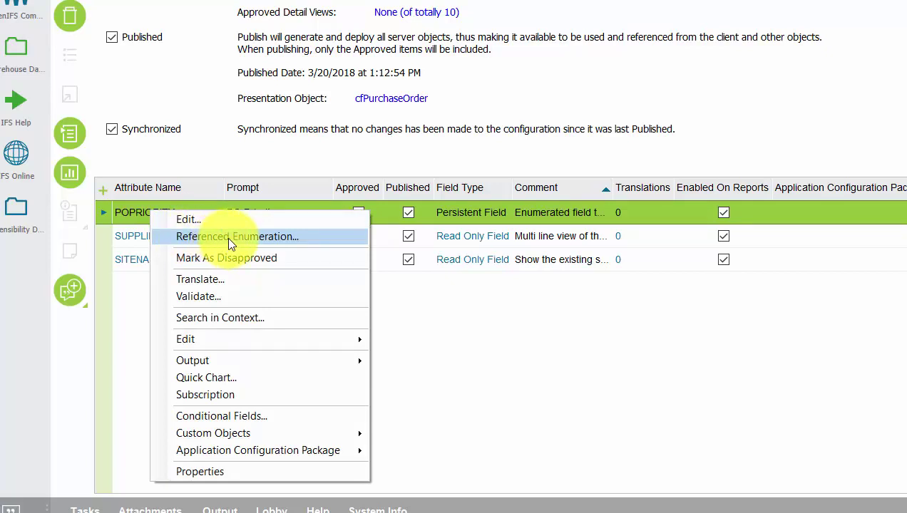
pyautogui.click(228, 240)
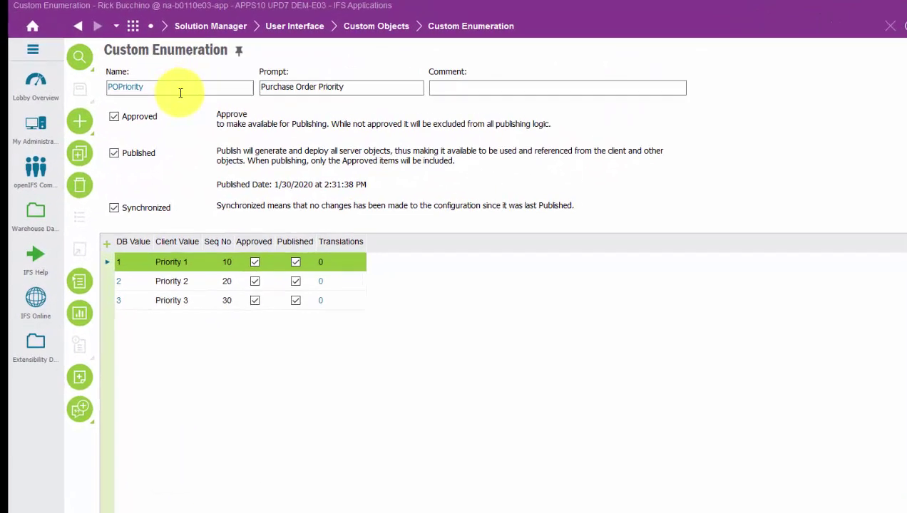
pyautogui.click(398, 91)
pyautogui.click(407, 89)
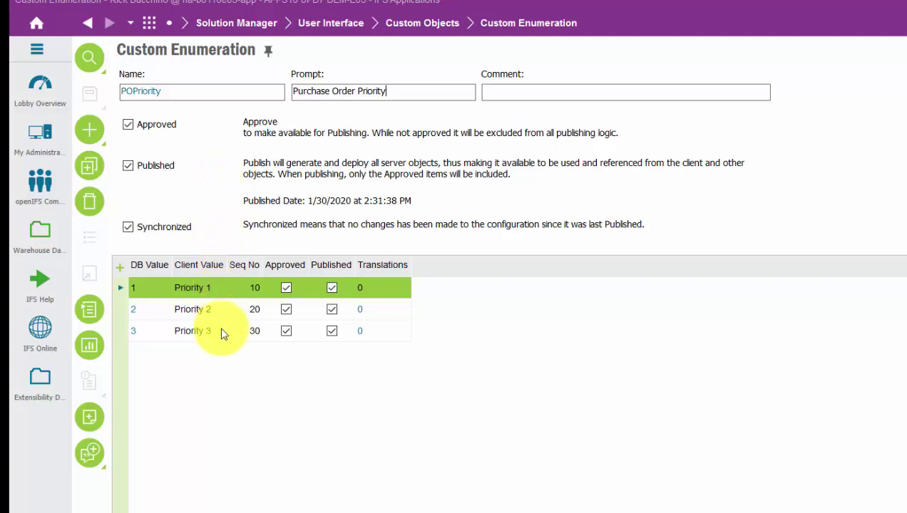
pyautogui.click(156, 287)
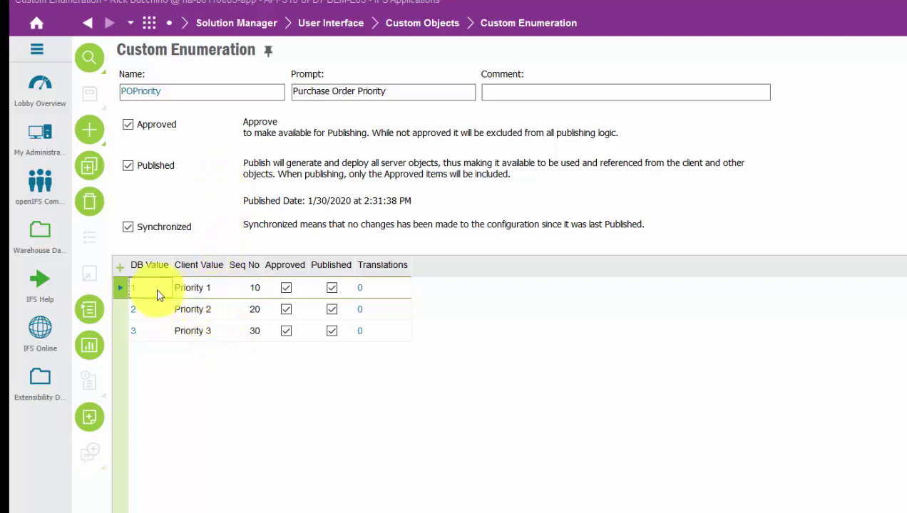
pyautogui.click(196, 288)
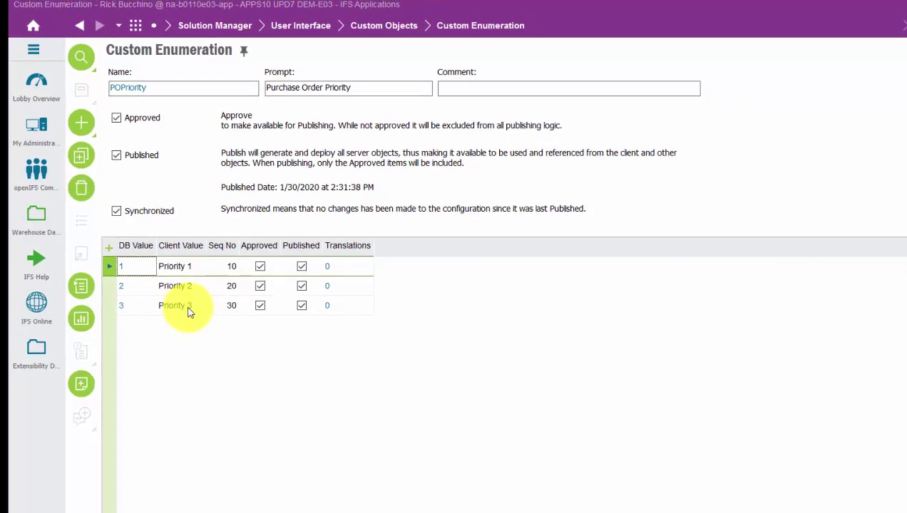
# - Return to the PurchaseOrder custom fields page, open POPRIORITY for editing, and move the wizard aside
pyautogui.hotkey('ctrl', 'Tab')
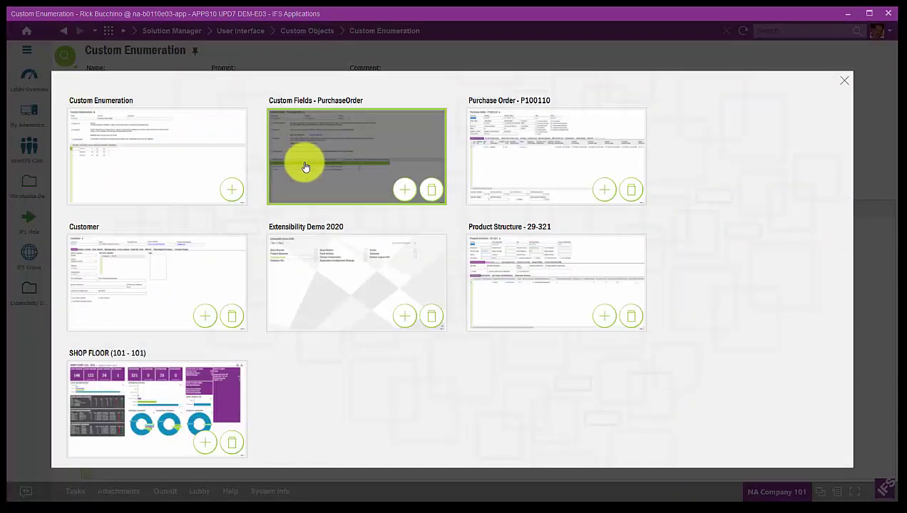
pyautogui.click(306, 167)
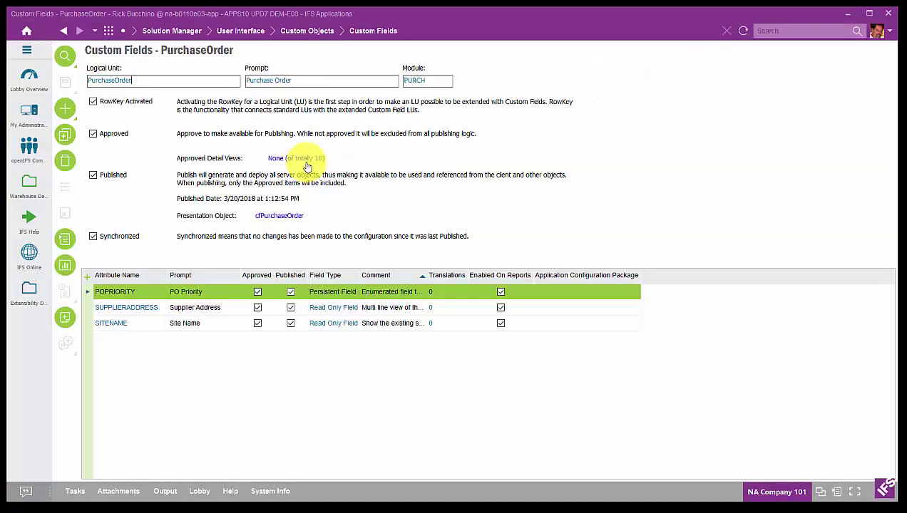
pyautogui.rightClick(134, 295)
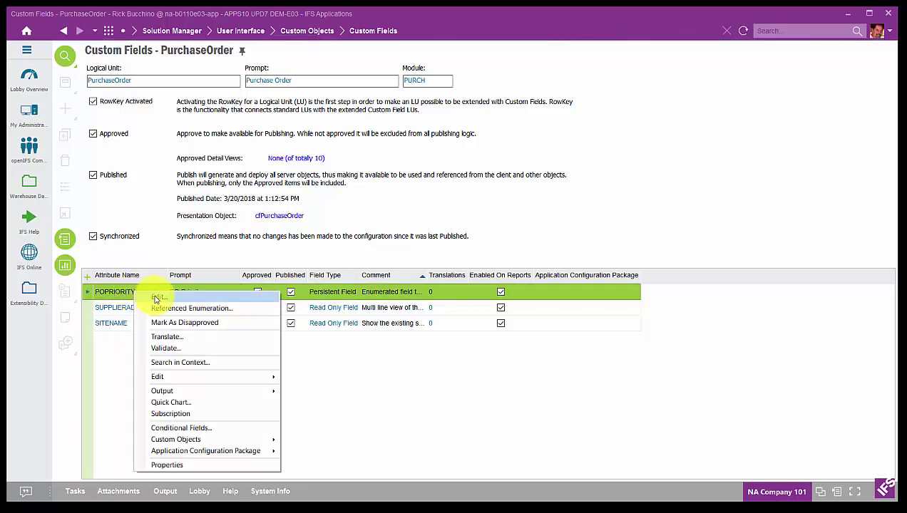
pyautogui.click(156, 300)
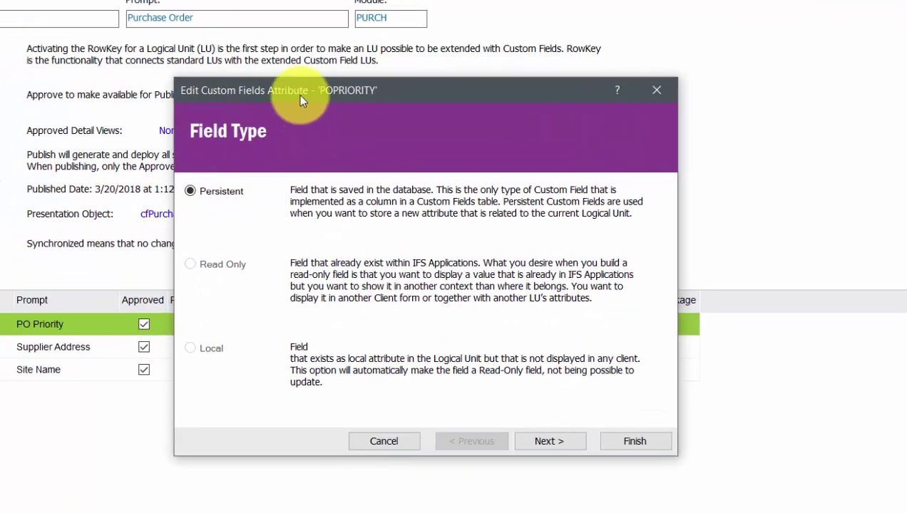
pyautogui.moveTo(204, 76); pyautogui.dragTo(149, 65)
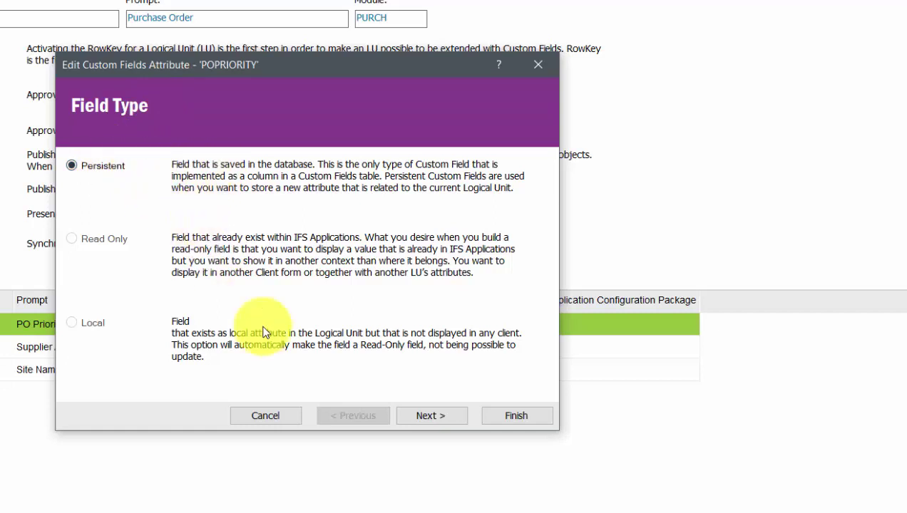
# - Review POPRIORITY's name, prompt, comment and data type, keeping the Enumeration type with Normal format
pyautogui.click(422, 417)
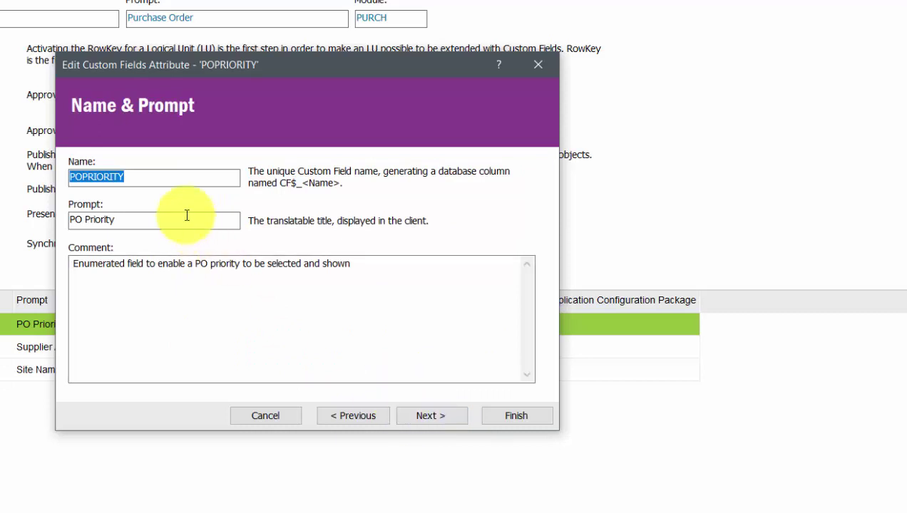
pyautogui.click(176, 180)
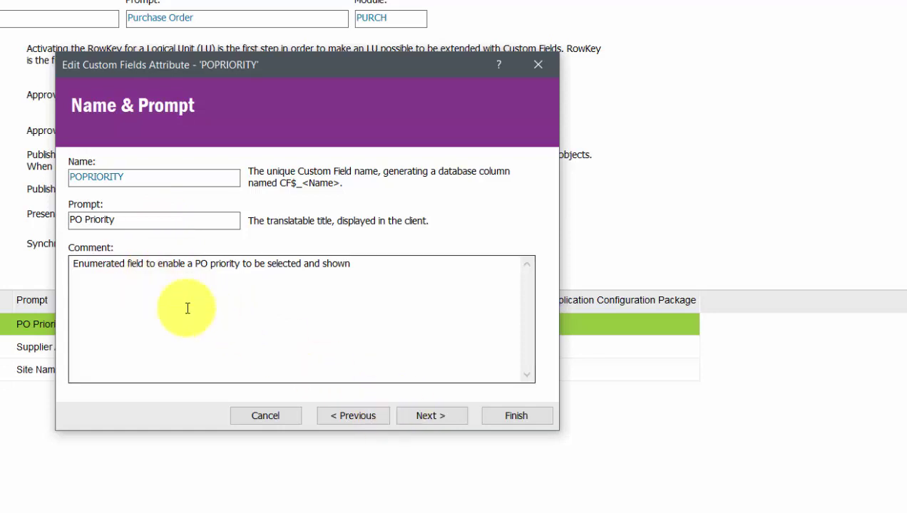
pyautogui.click(418, 417)
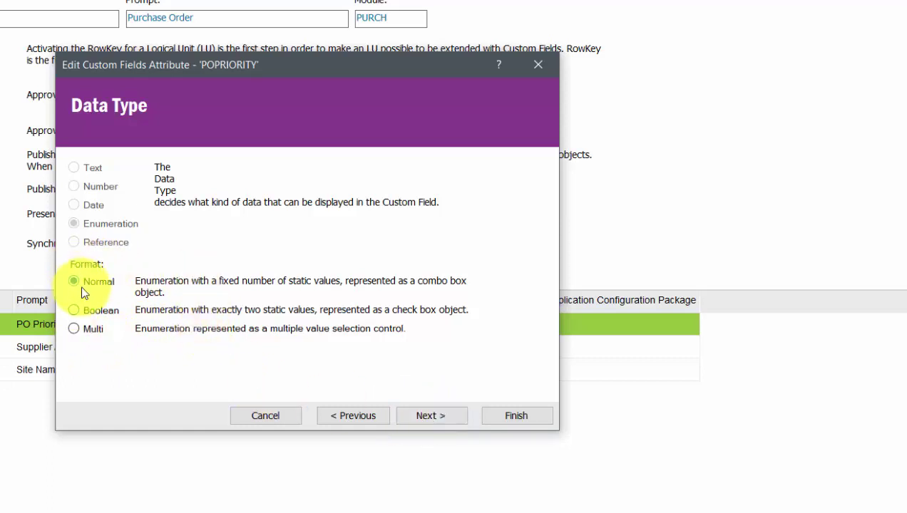
pyautogui.click(430, 417)
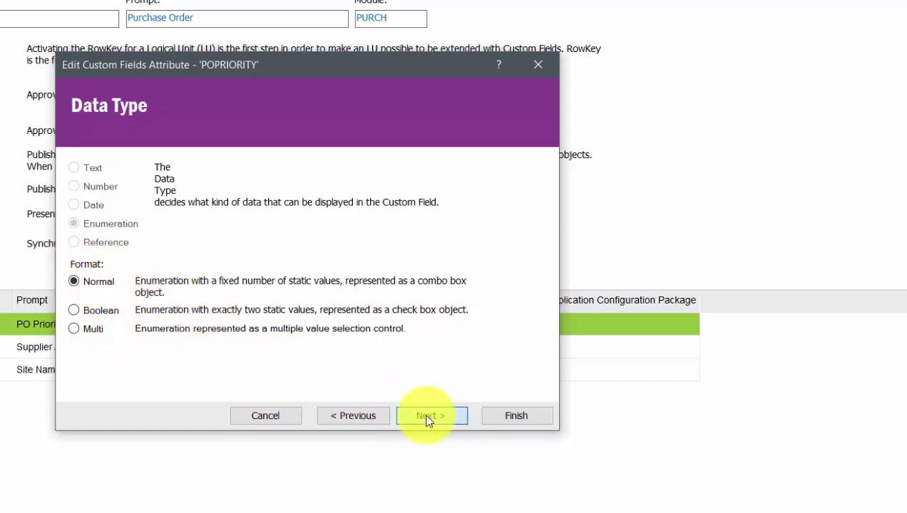
# - Review POPRIORITY's enumeration reference, browse the available enumerations without changing the selection, and continue to the field's properties
pyautogui.click(182, 223)
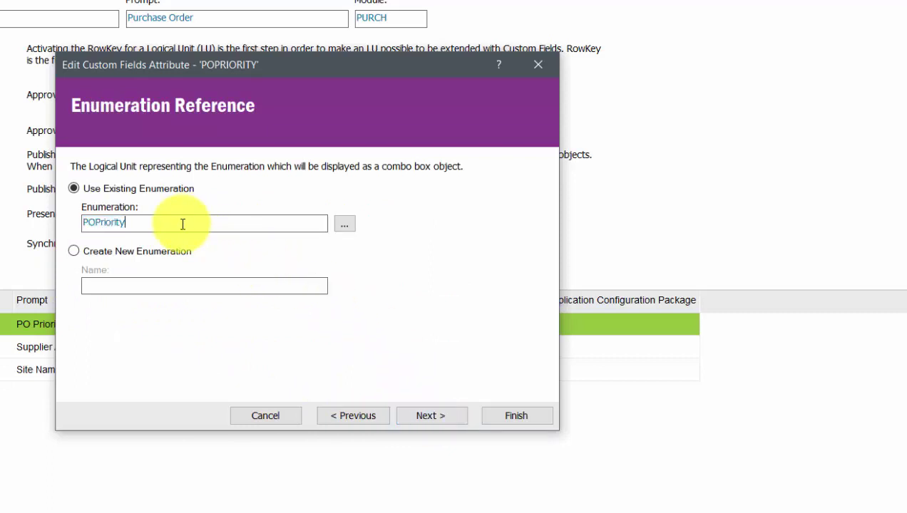
pyautogui.click(431, 417)
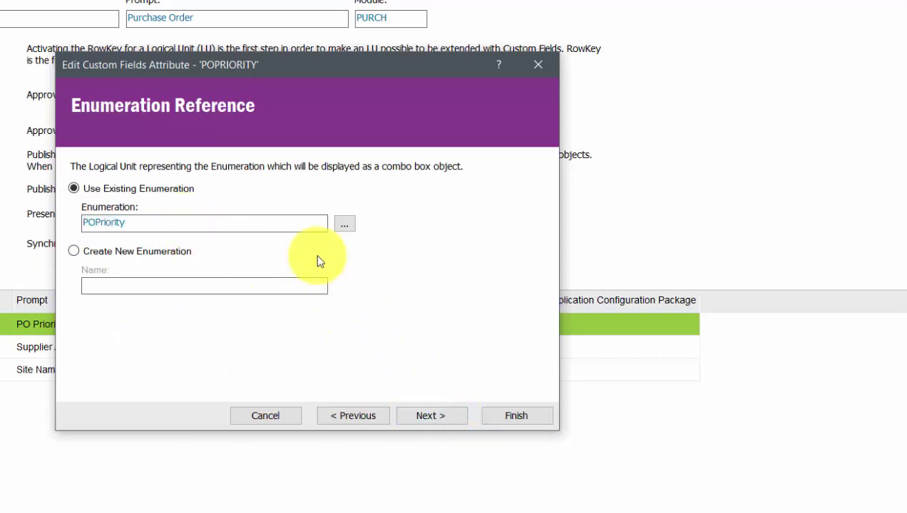
pyautogui.click(342, 225)
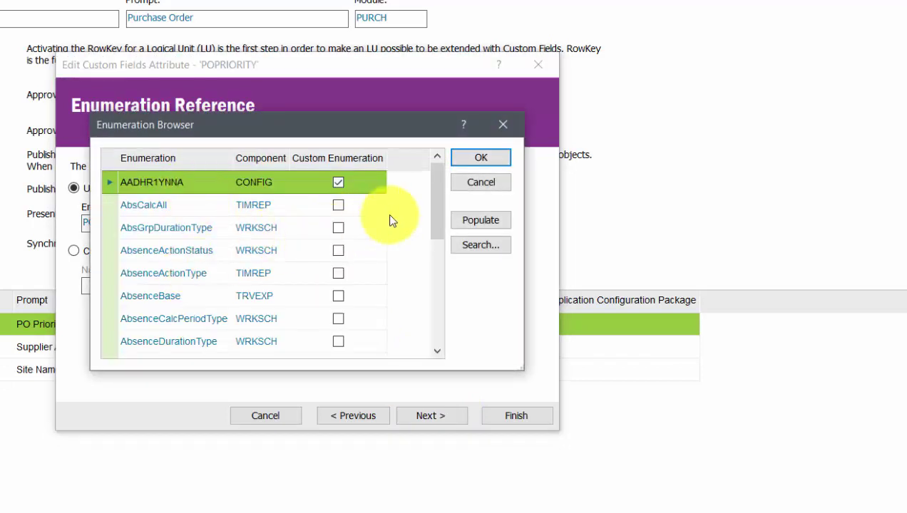
pyautogui.moveTo(435, 198)
pyautogui.mouseDown()
pyautogui.moveTo(433, 257)
pyautogui.moveTo(447, 320)
pyautogui.moveTo(431, 196)
pyautogui.mouseUp()
pyautogui.click(480, 182)
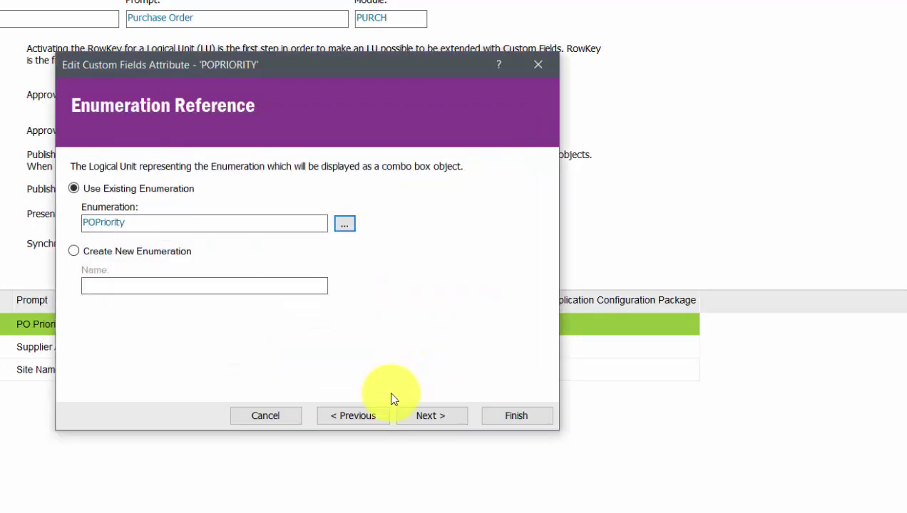
pyautogui.click(430, 416)
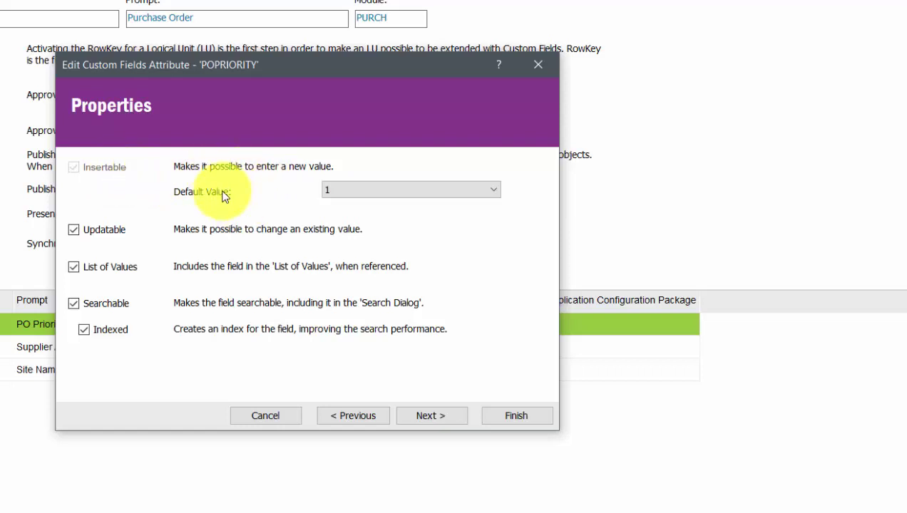
# - Keep 1 as POPRIORITY's default value, review its publishing information, and finish editing the attribute
pyautogui.click(493, 190)
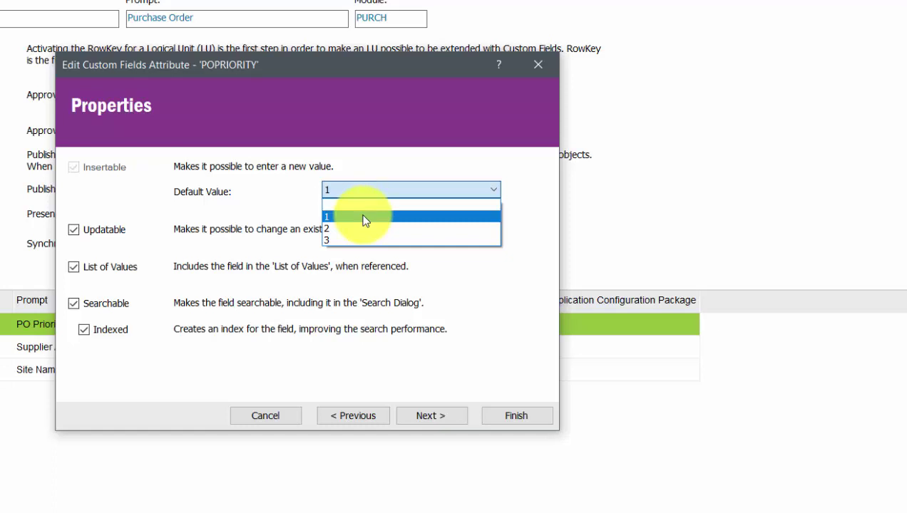
pyautogui.click(363, 217)
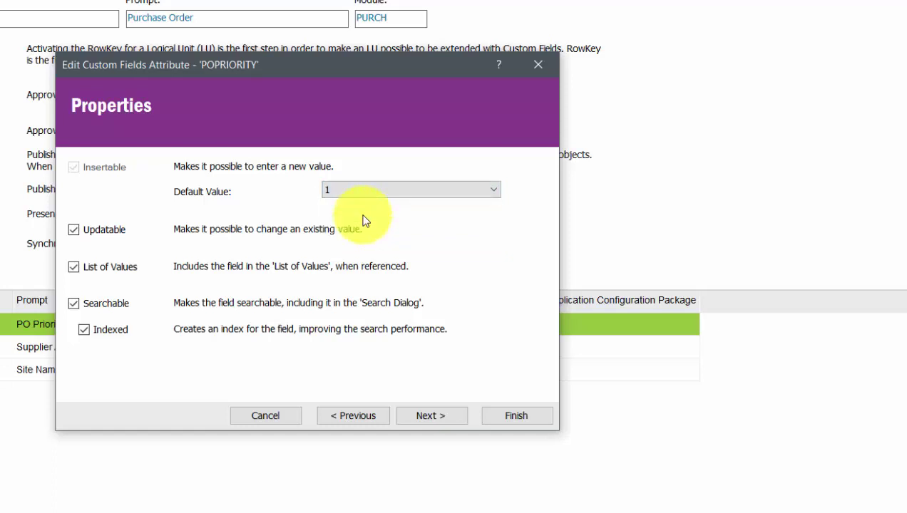
pyautogui.click(427, 417)
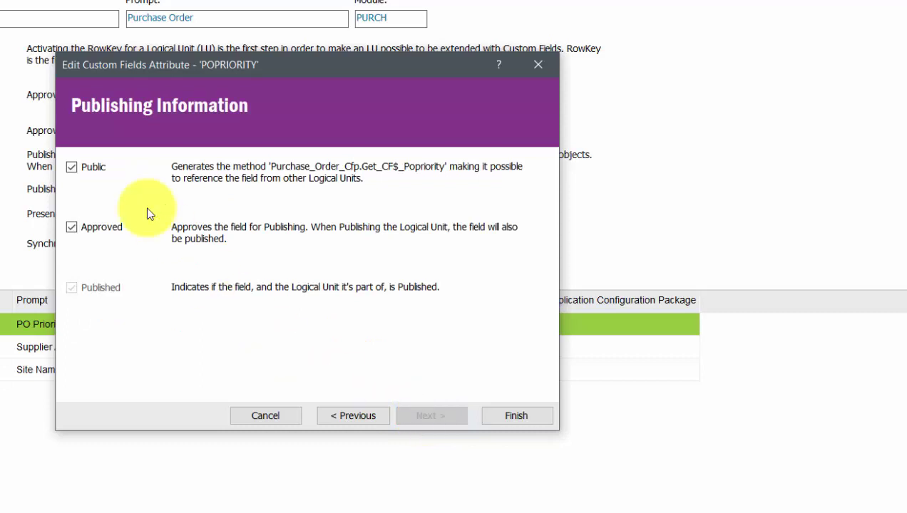
pyautogui.click(491, 420)
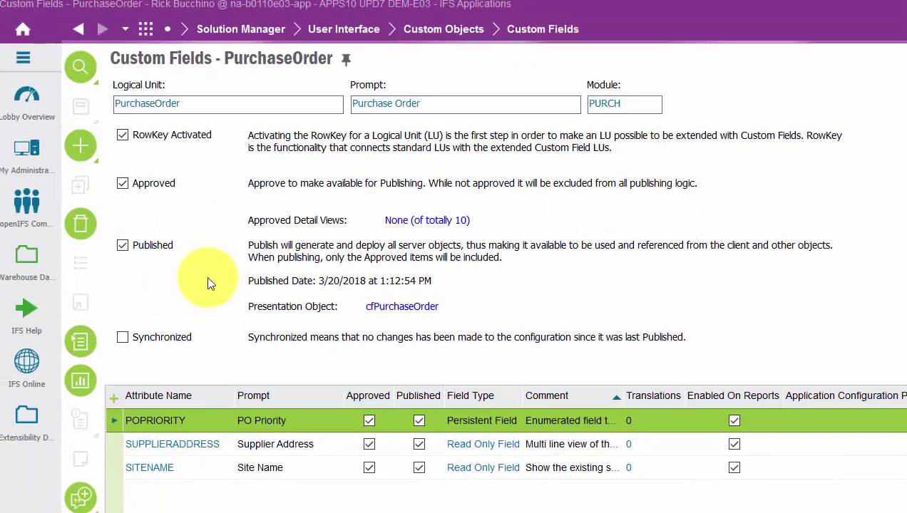
# - Synchronize the PurchaseOrder custom fields to redeploy their changes to the database
pyautogui.rightClick(0, 182)
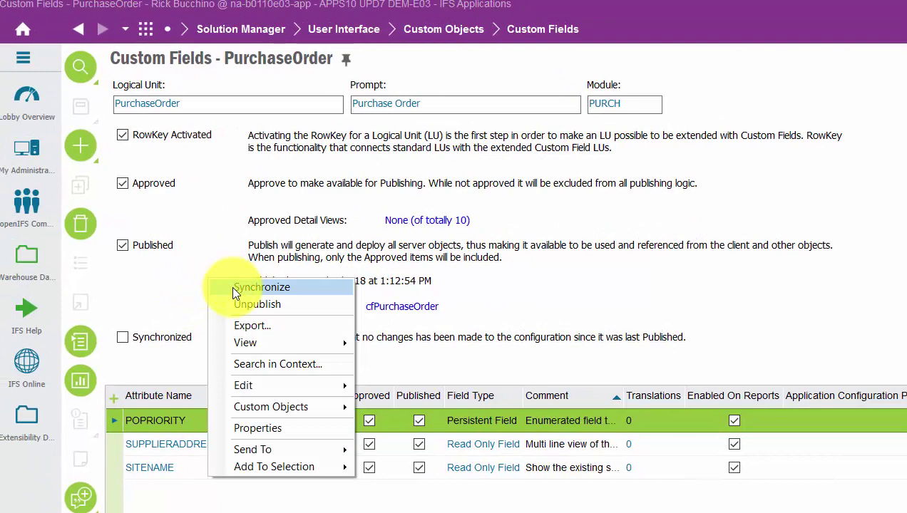
pyautogui.click(235, 287)
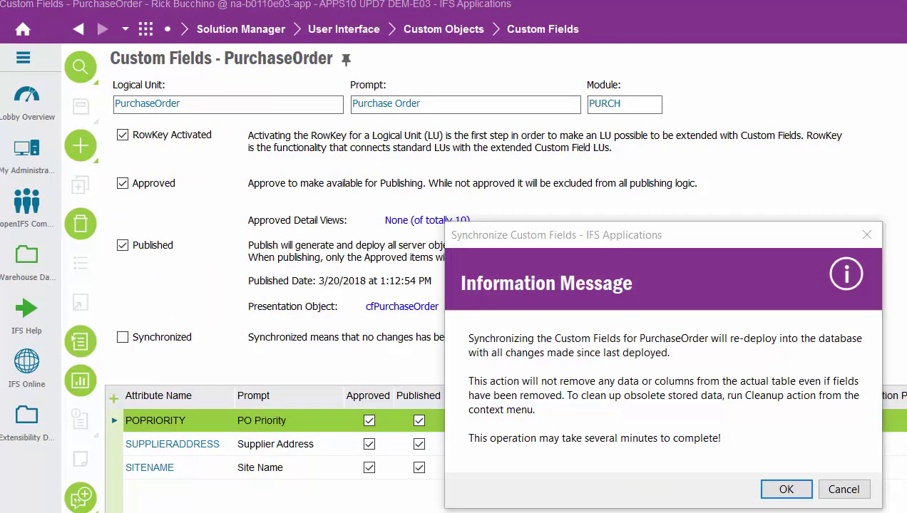
pyautogui.click(786, 489)
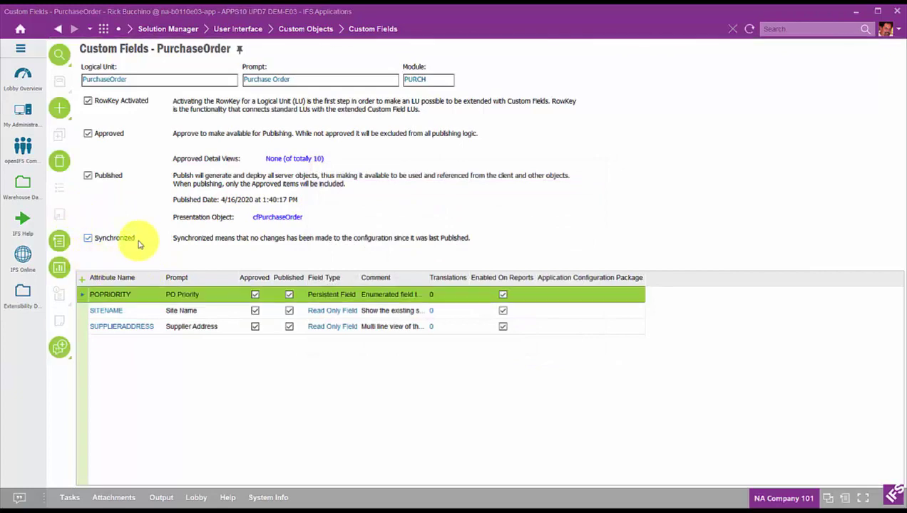
# - Return to the open Purchase Order page, reload its custom objects configuration, and retrieve the order again with the previous search
pyautogui.click(104, 29)
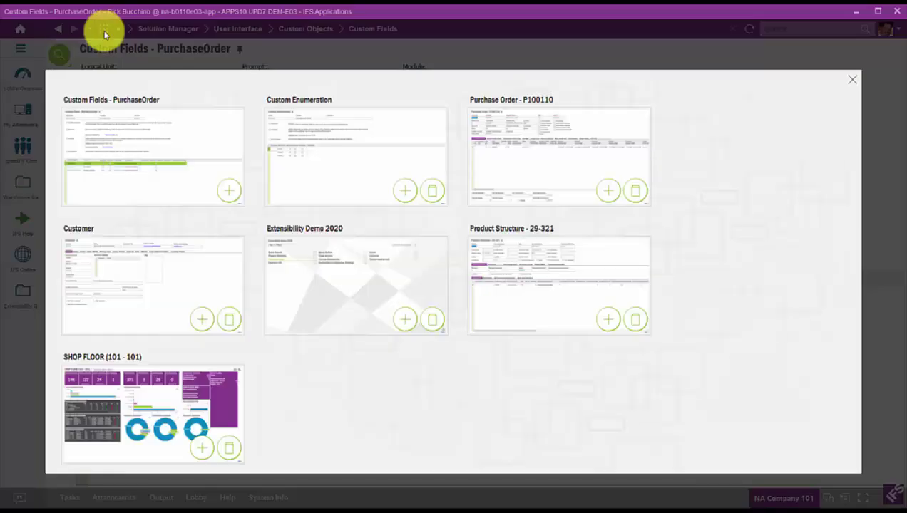
pyautogui.click(592, 139)
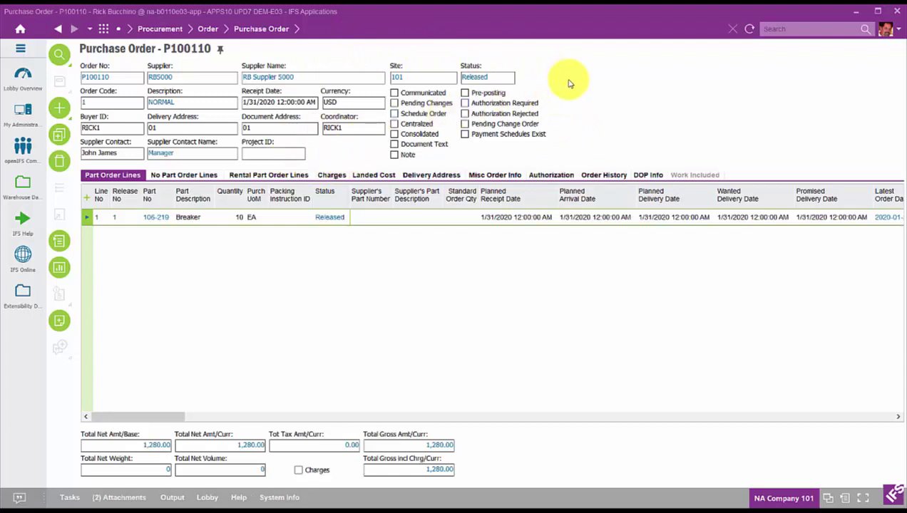
pyautogui.rightClick(543, 58)
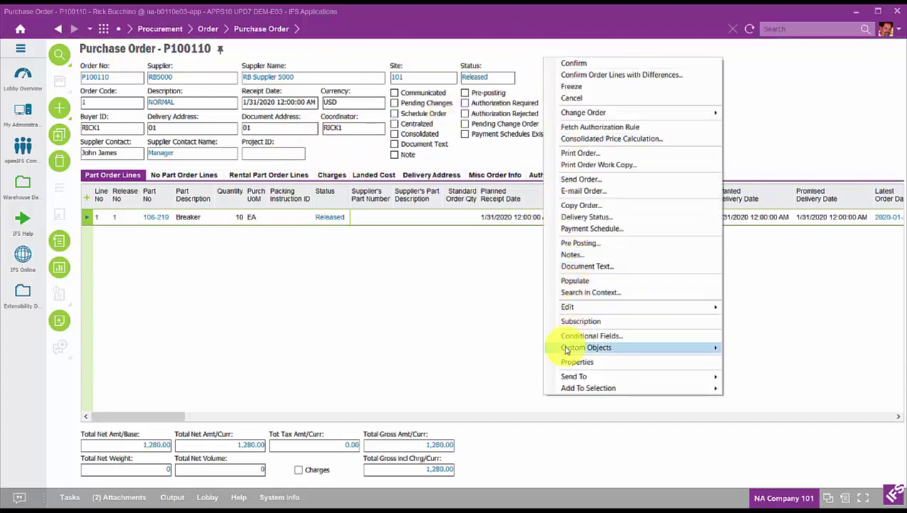
pyautogui.moveTo(567, 350)
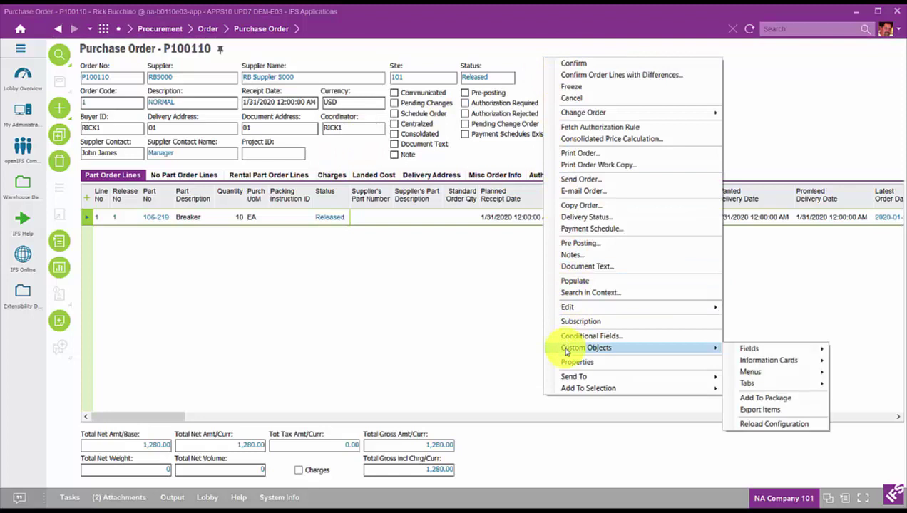
pyautogui.click(766, 424)
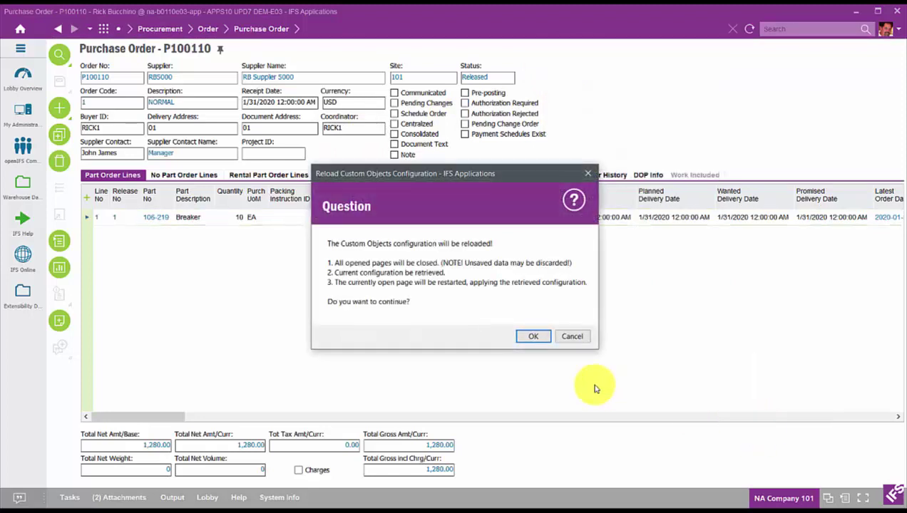
pyautogui.click(531, 338)
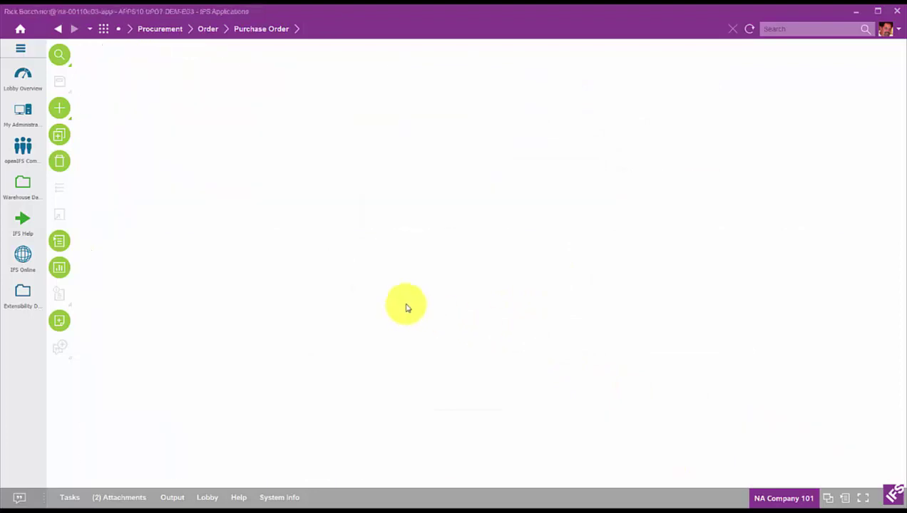
pyautogui.click(60, 55)
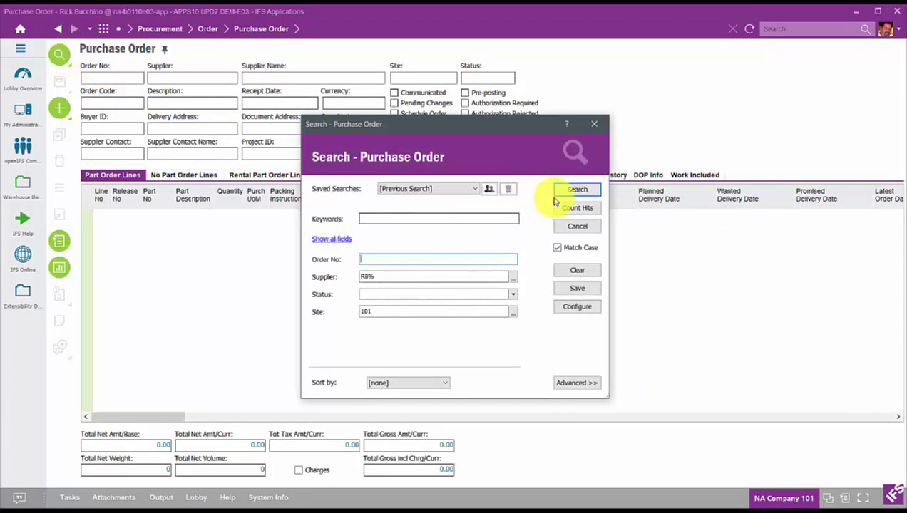
pyautogui.click(574, 191)
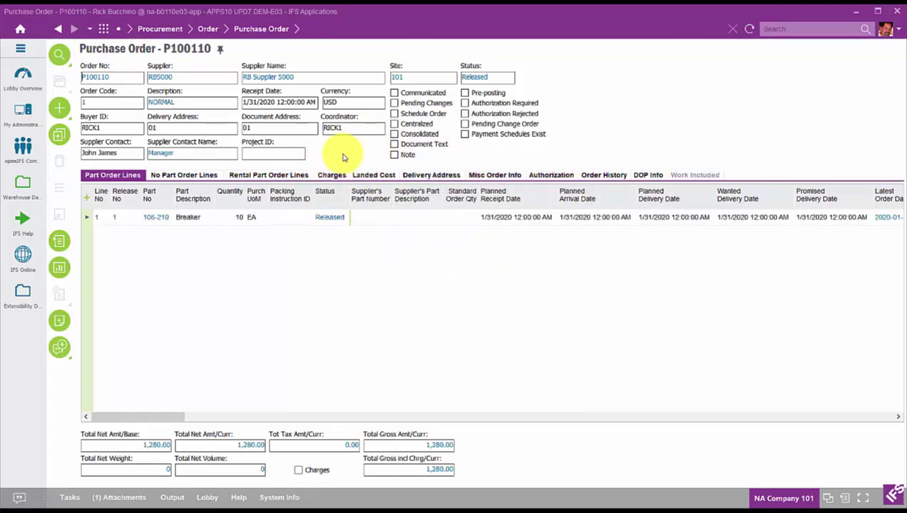
# - Enable the customized screen layout for frmPurchaseOrder and show the PO Priority custom field on the page
pyautogui.rightClick(347, 51)
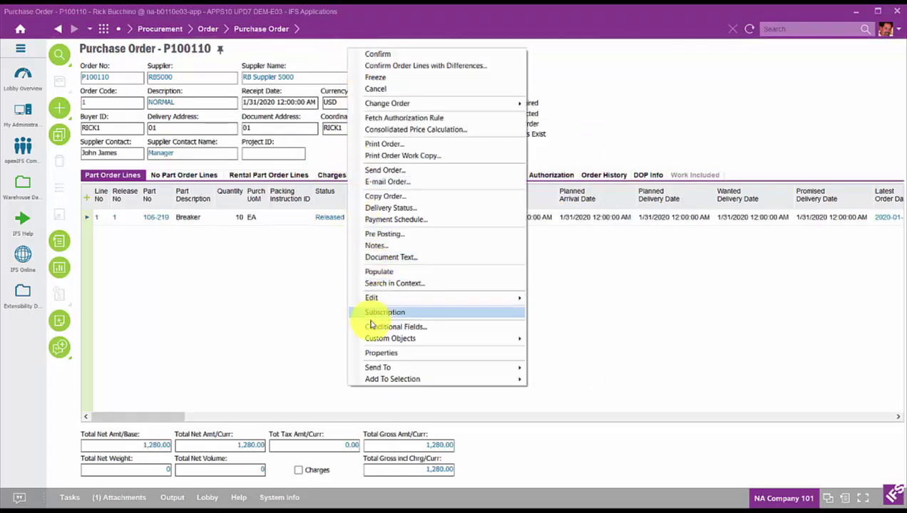
pyautogui.click(382, 354)
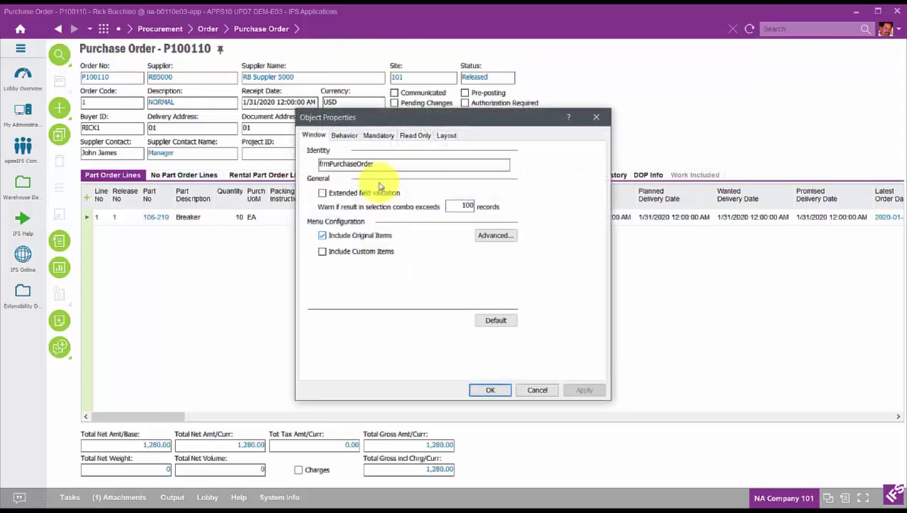
pyautogui.click(446, 136)
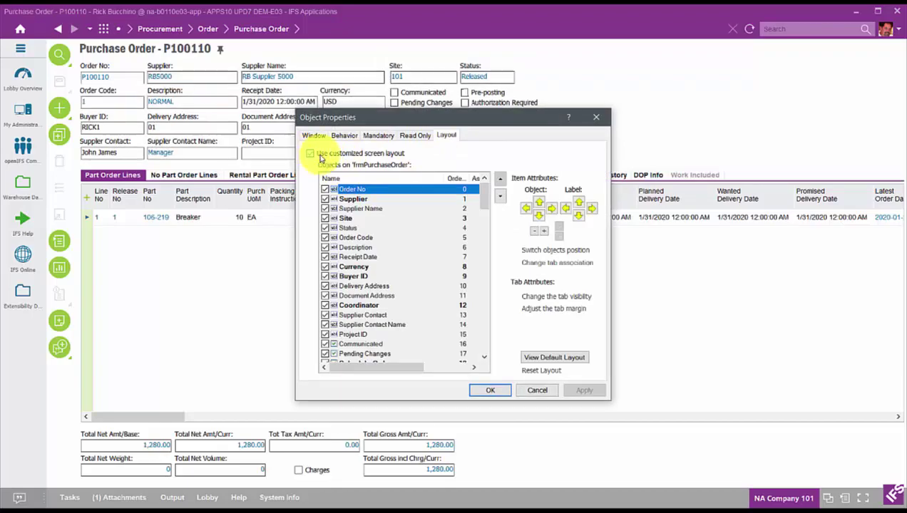
pyautogui.click(310, 154)
pyautogui.moveTo(487, 209); pyautogui.dragTo(482, 355)
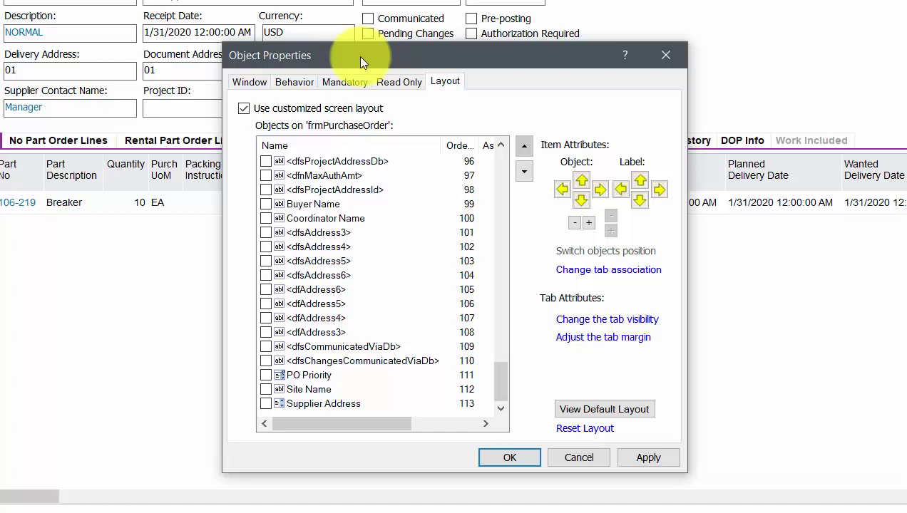
pyautogui.moveTo(389, 118); pyautogui.dragTo(320, 112)
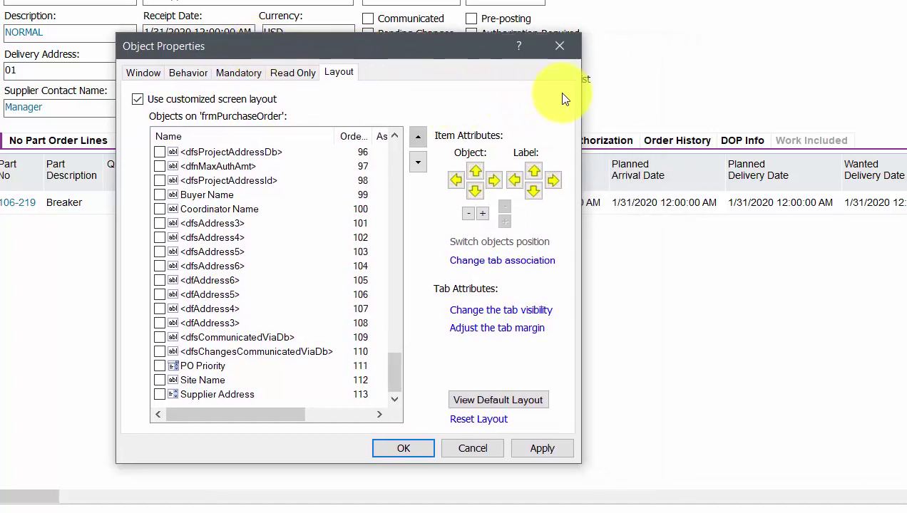
pyautogui.moveTo(581, 96); pyautogui.dragTo(729, 107)
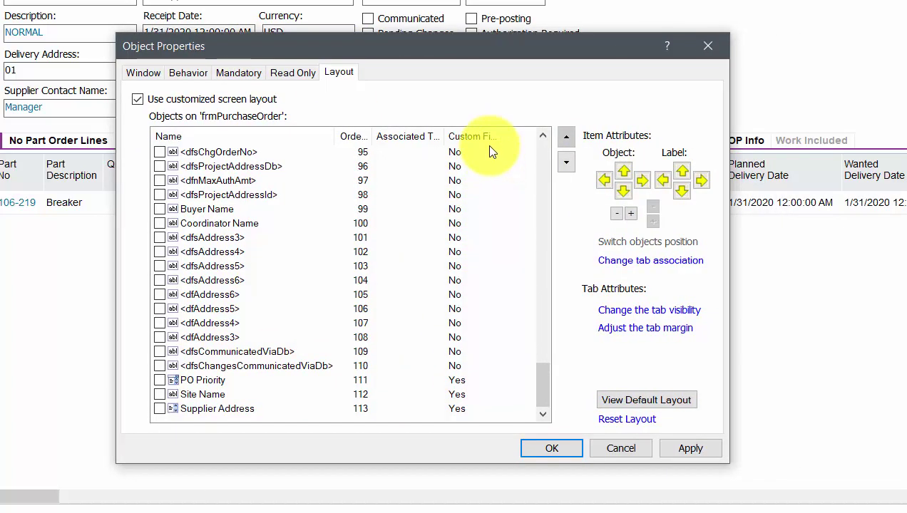
pyautogui.moveTo(496, 134); pyautogui.dragTo(508, 135)
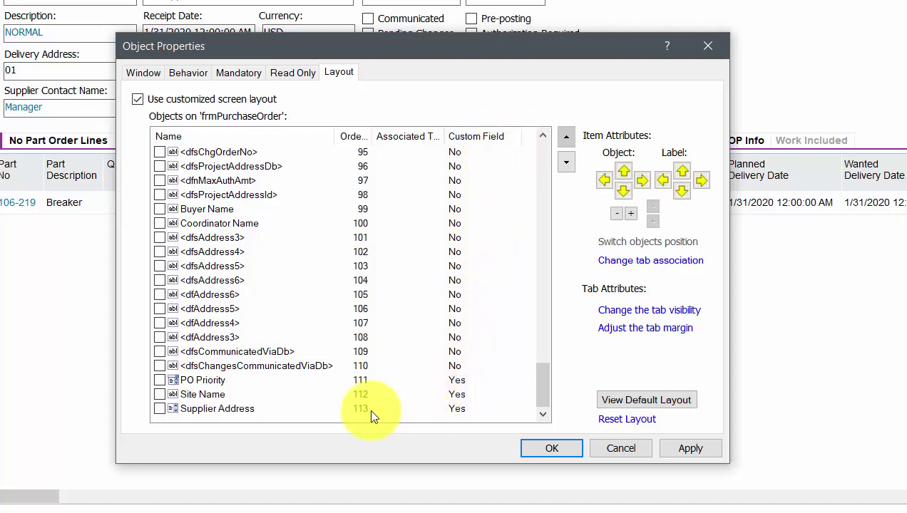
pyautogui.click(159, 379)
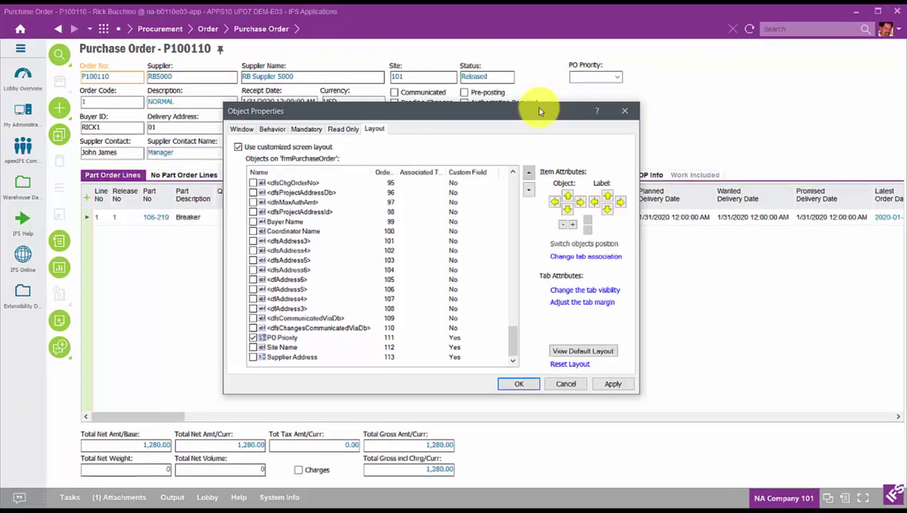
# - Position the PO Priority field beside Project ID beneath Coordinator, widen it, and save the layout
pyautogui.moveTo(575, 44); pyautogui.dragTo(575, 93)
pyautogui.moveTo(536, 146); pyautogui.dragTo(530, 193)
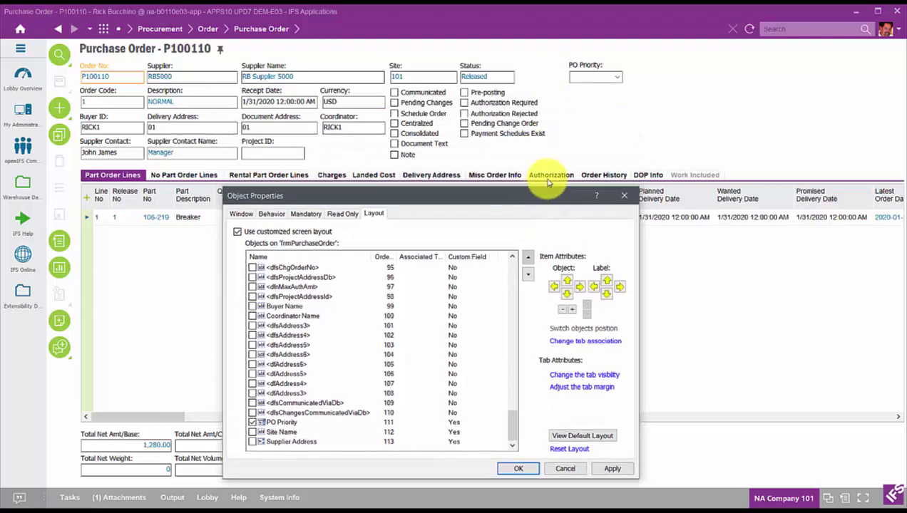
pyautogui.click(289, 423)
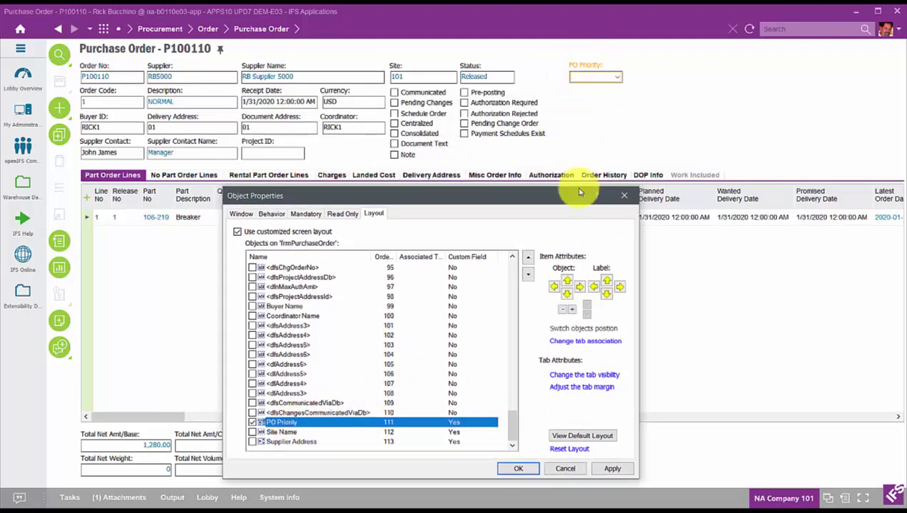
pyautogui.click(555, 289)
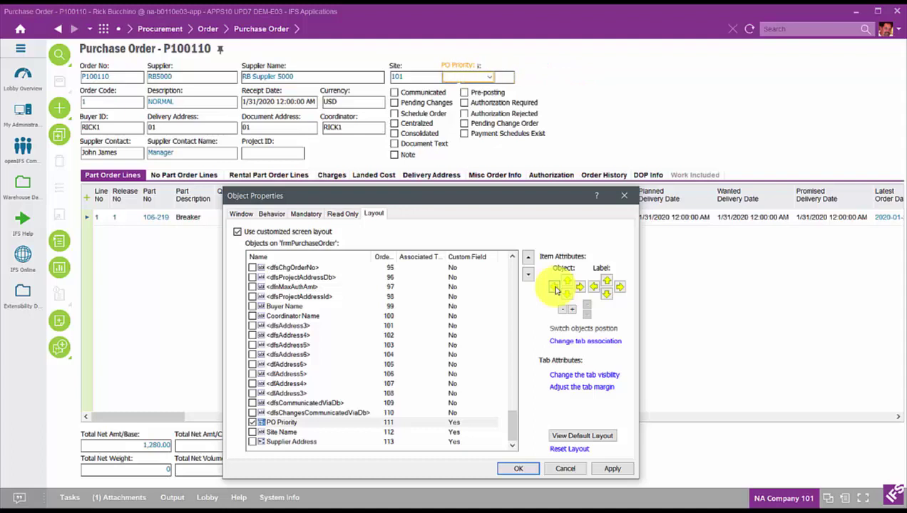
pyautogui.click(555, 289)
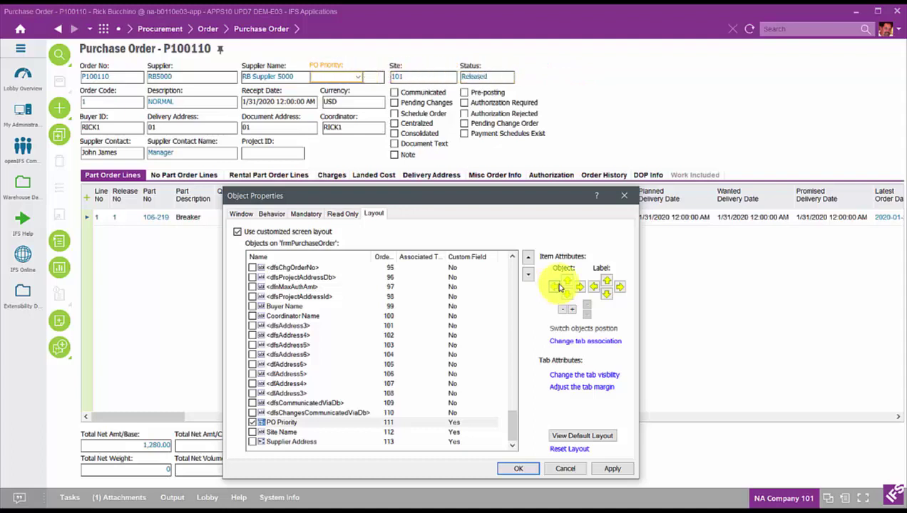
pyautogui.moveTo(569, 297); pyautogui.dragTo(569, 296)
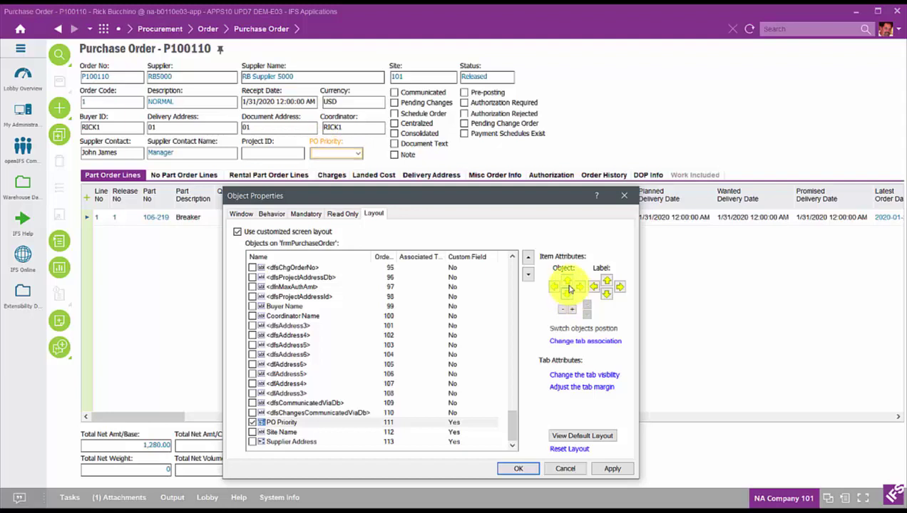
pyautogui.click(572, 310)
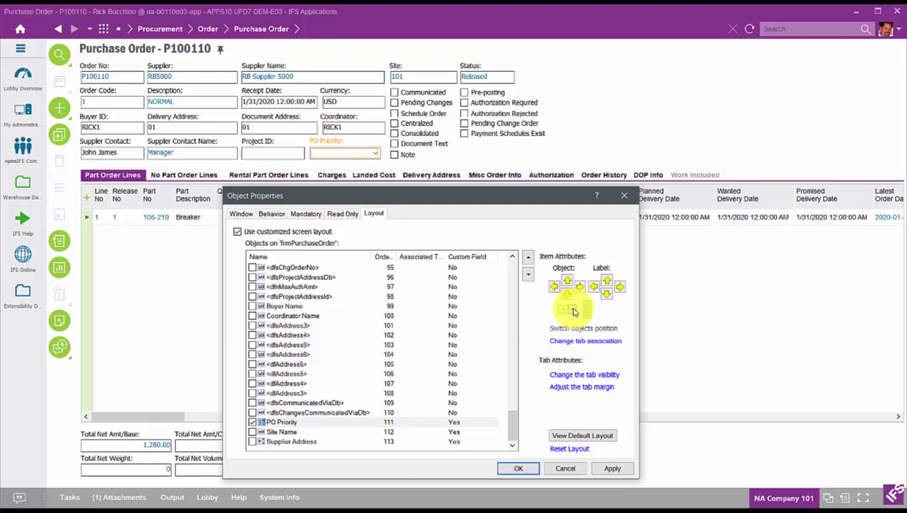
pyautogui.click(520, 469)
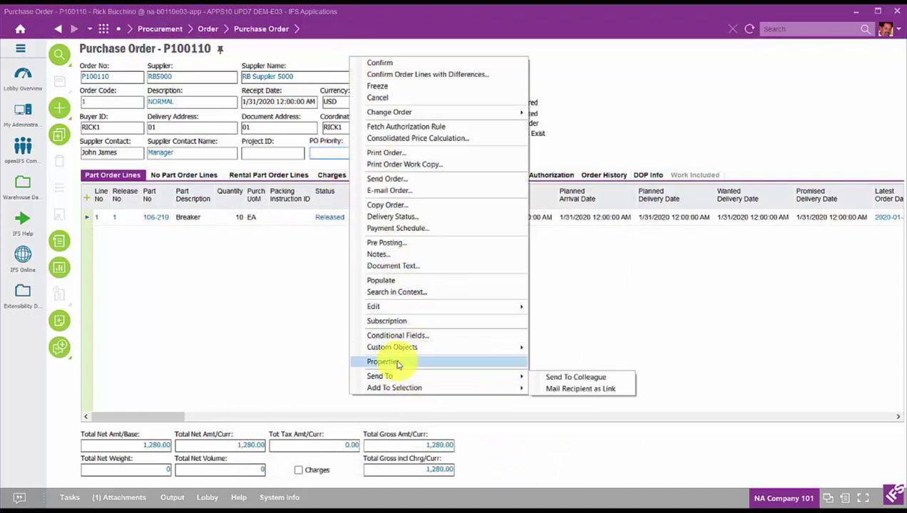
# - Reopen the Purchase Order page layout and narrow the PO Priority field to clear the Note checkbox, saving the layout
pyautogui.click(398, 363)
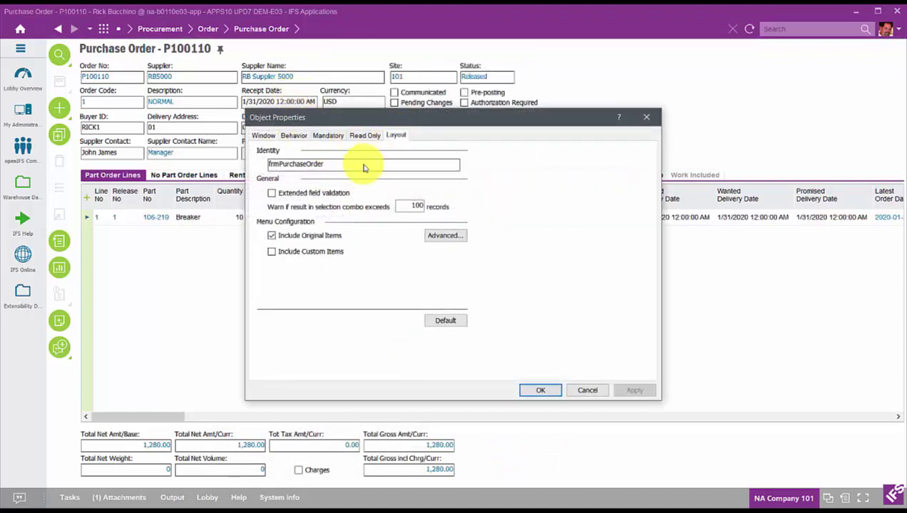
pyautogui.moveTo(535, 196)
pyautogui.mouseDown()
pyautogui.moveTo(519, 355)
pyautogui.moveTo(364, 384)
pyautogui.mouseUp()
pyautogui.click(302, 344)
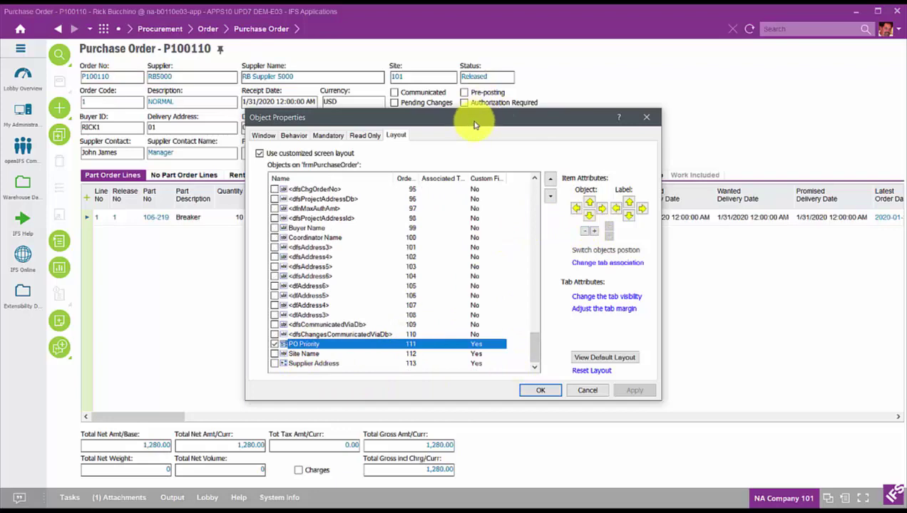
pyautogui.moveTo(478, 115); pyautogui.dragTo(490, 181)
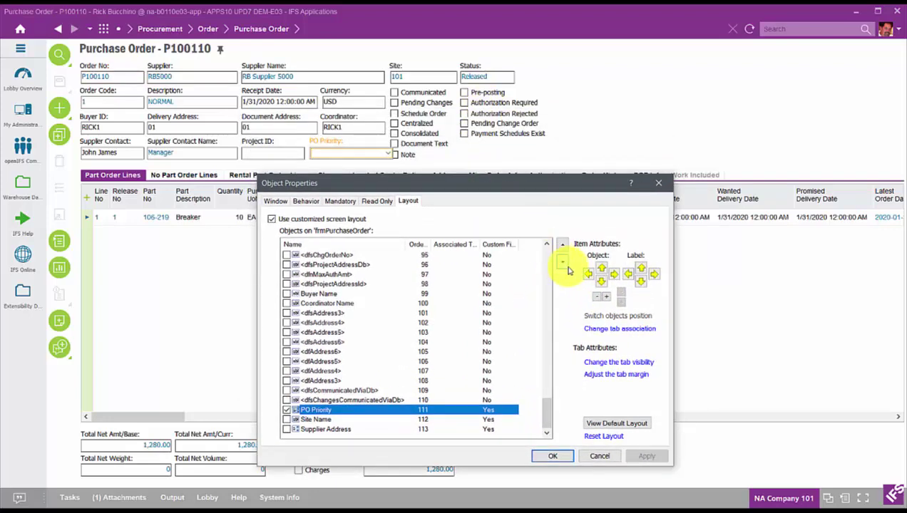
pyautogui.click(597, 297)
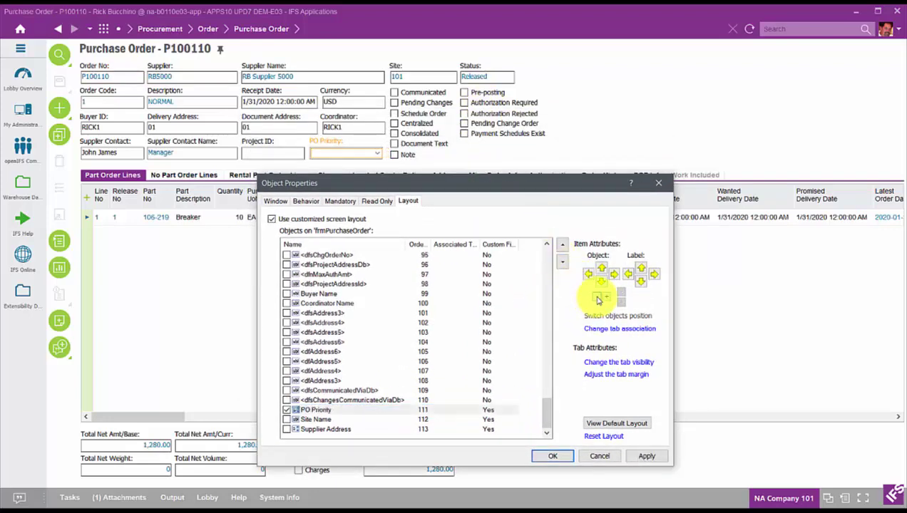
pyautogui.click(553, 457)
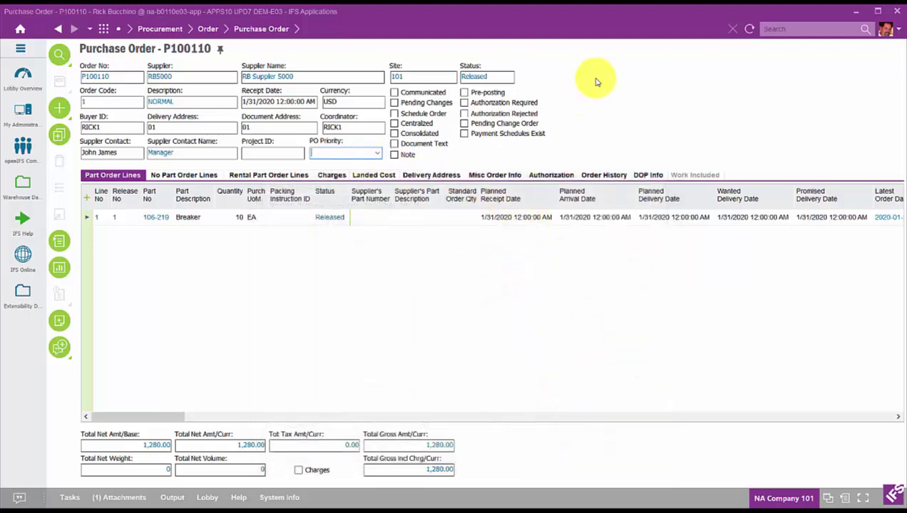
# - Save the purchase order with its PO Priority set to Priority 1 and start a new blank order
pyautogui.click(750, 29)
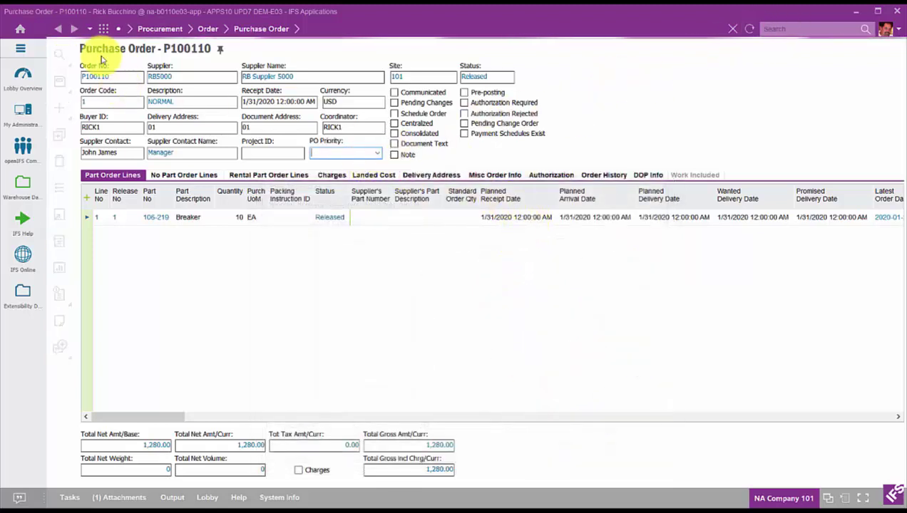
pyautogui.click(376, 154)
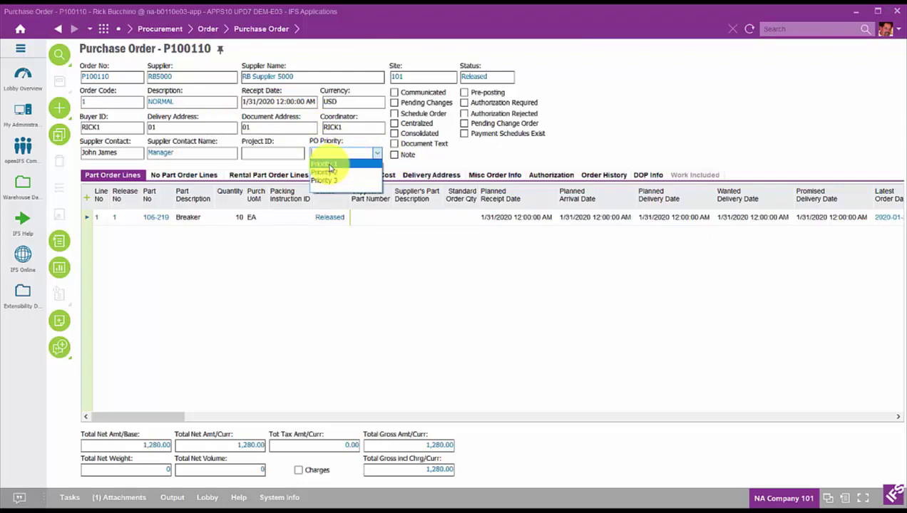
pyautogui.click(330, 166)
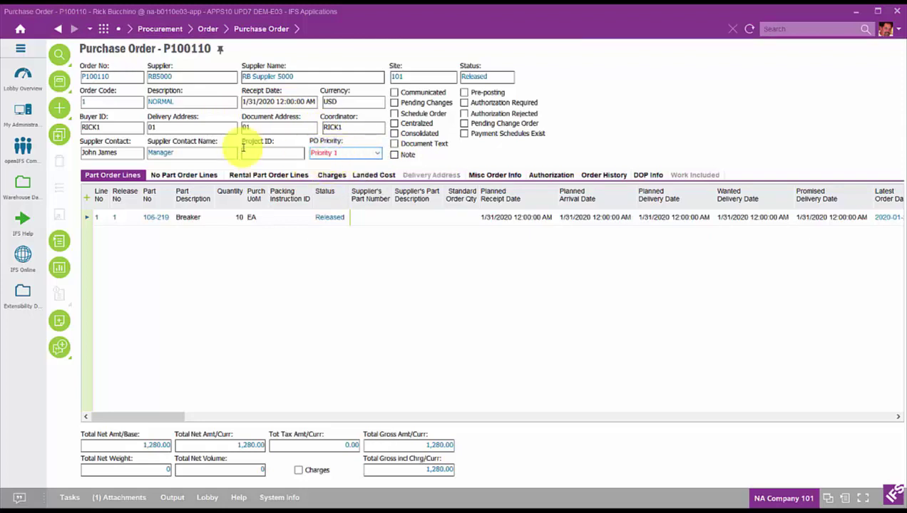
pyautogui.click(66, 80)
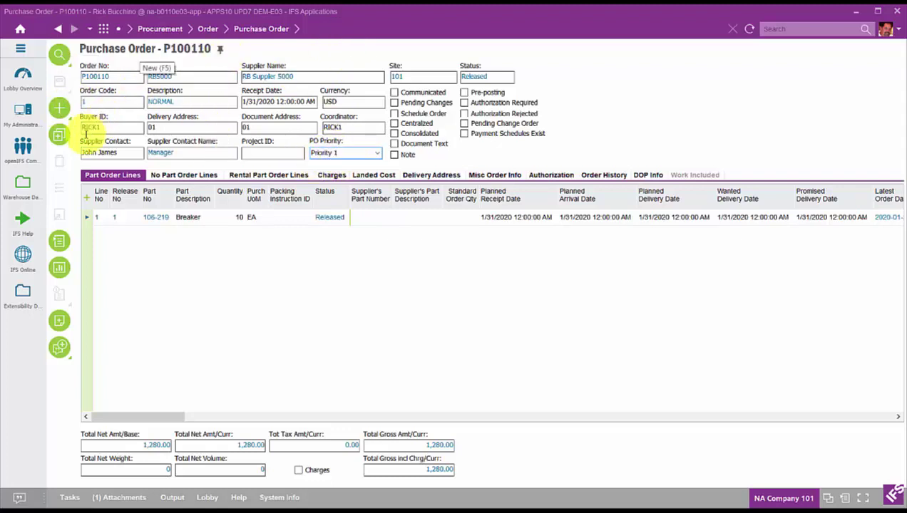
pyautogui.click(60, 112)
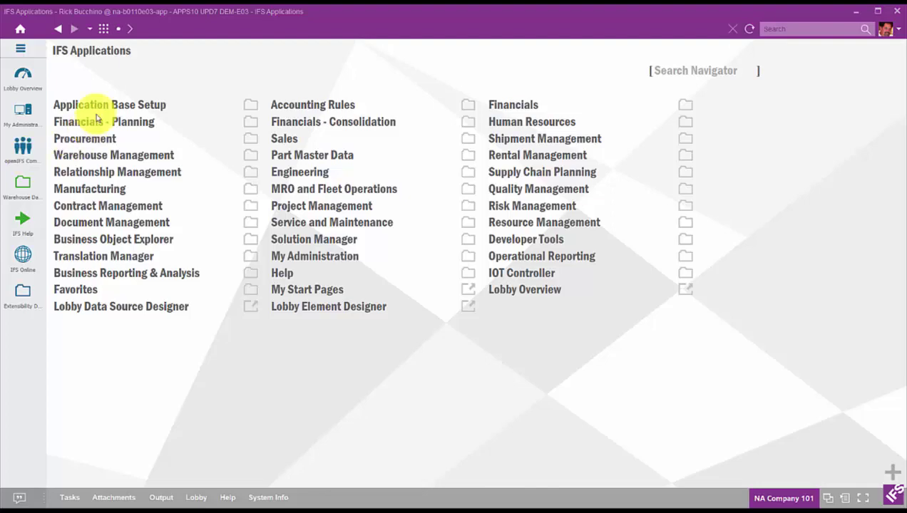
# - Switch to the CompanyVehicles custom logical unit and examine its name, prompt and the COMPANY attribute's name and prompt
pyautogui.click(104, 30)
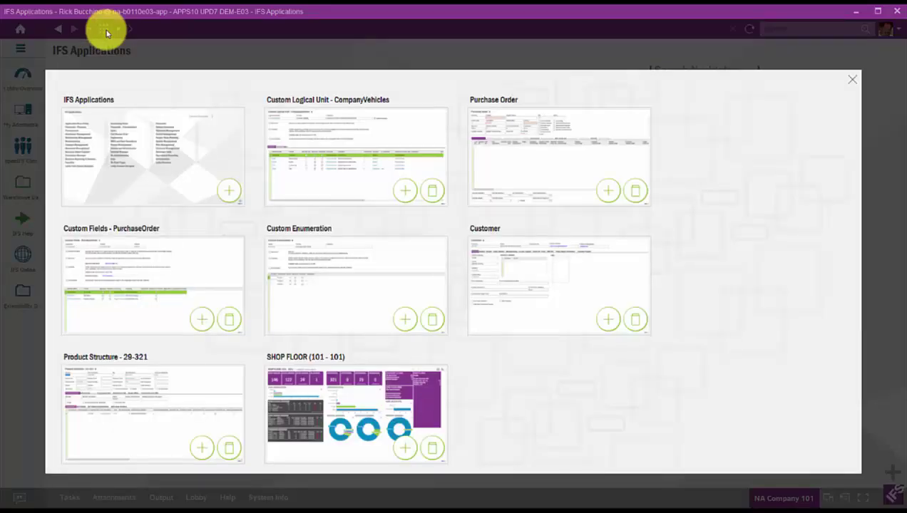
pyautogui.click(381, 136)
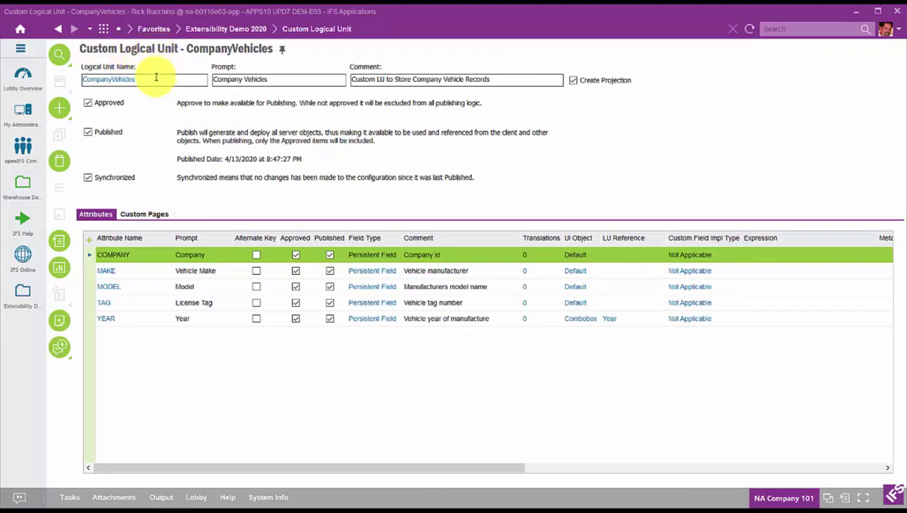
pyautogui.click(281, 81)
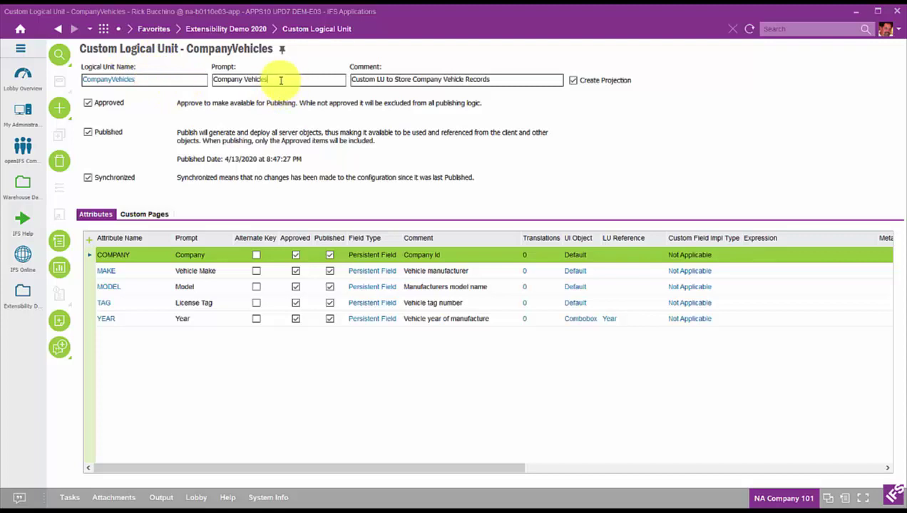
pyautogui.moveTo(280, 80); pyautogui.dragTo(208, 81)
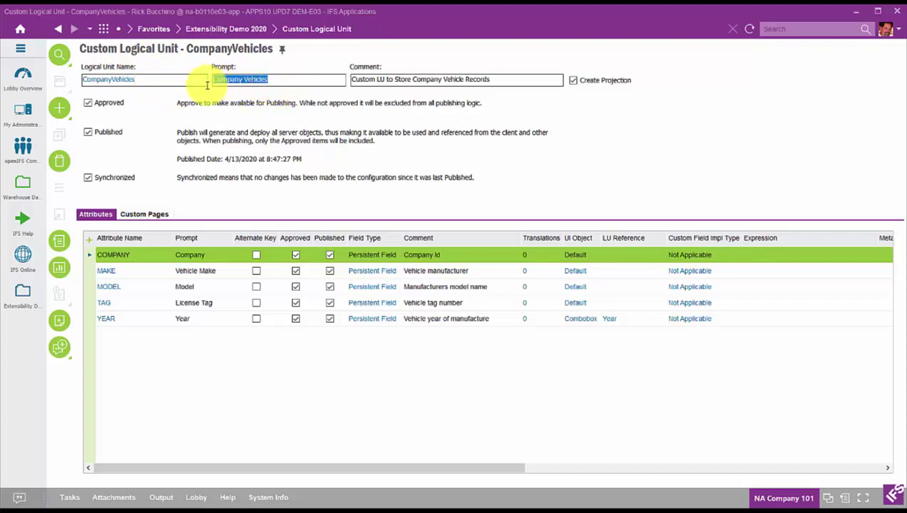
pyautogui.doubleClick(160, 80)
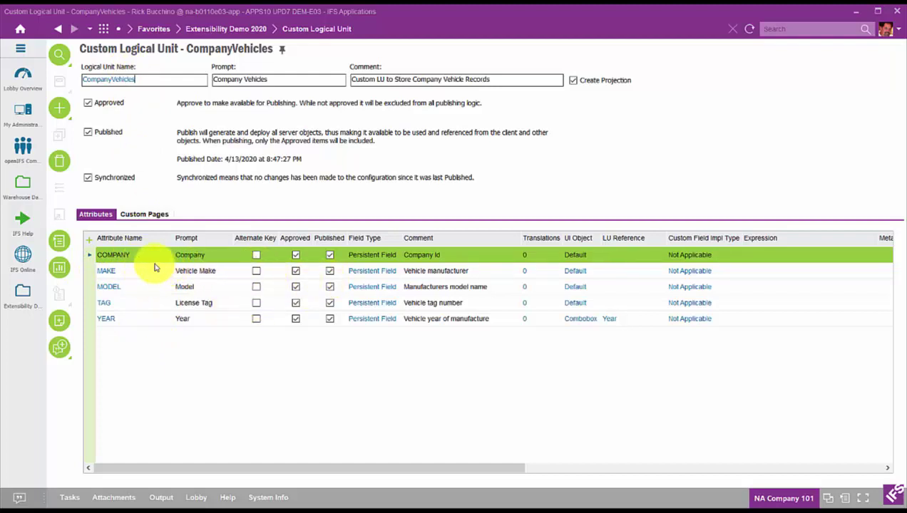
pyautogui.click(132, 261)
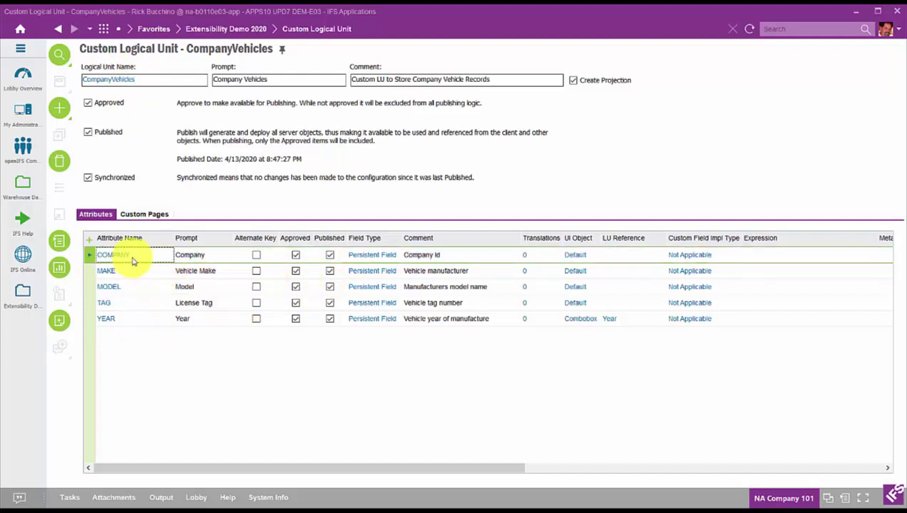
pyautogui.click(207, 258)
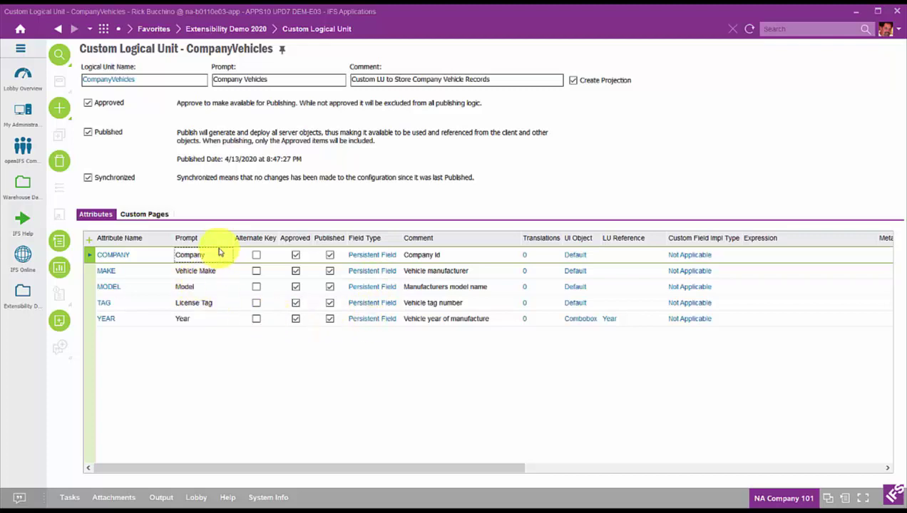
# - Show the logical unit's custom pages and view the table window page cpgCompanyVehicles
pyautogui.click(144, 216)
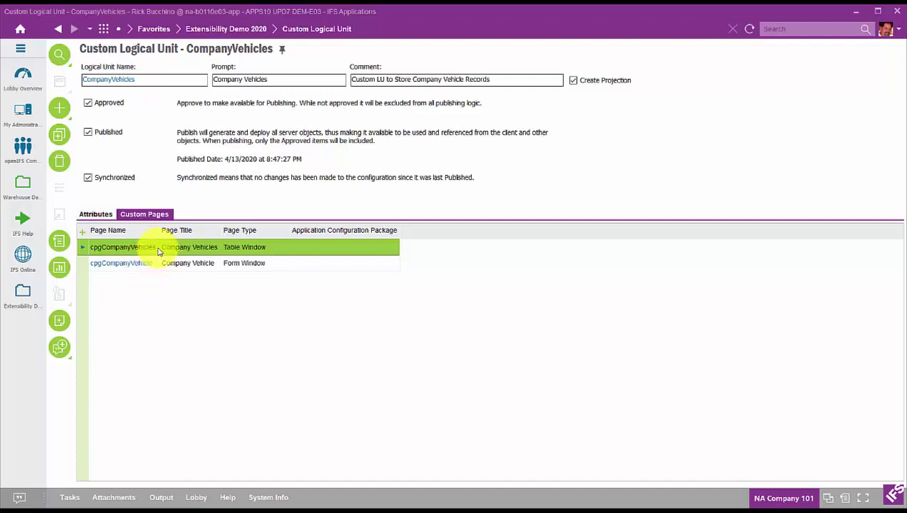
pyautogui.rightClick(94, 250)
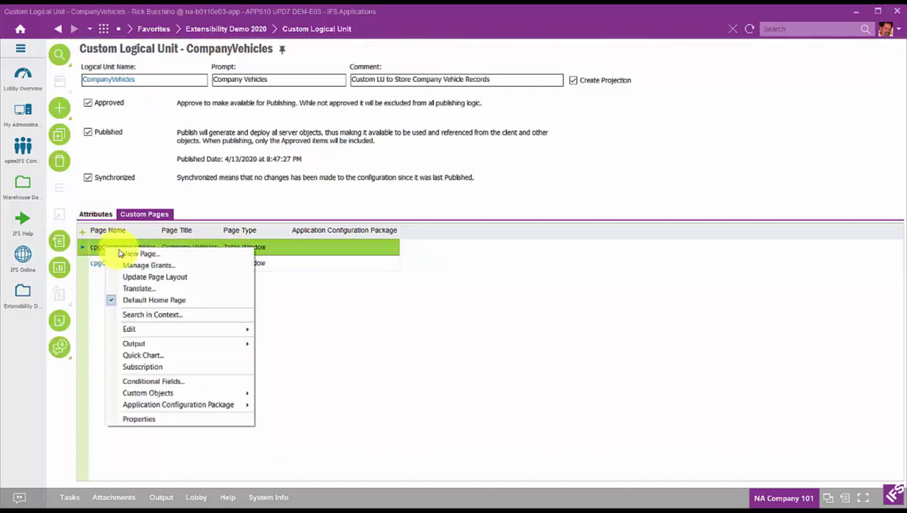
pyautogui.click(135, 258)
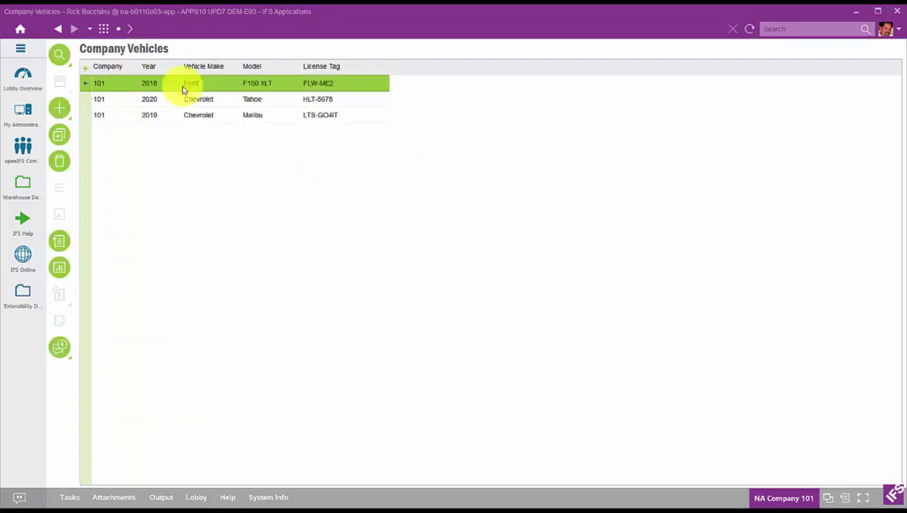
# - Add a vehicle record for company 101, year 2020, make Dodge, model Caravan and license tag TRW-456, and save it
pyautogui.click(180, 196)
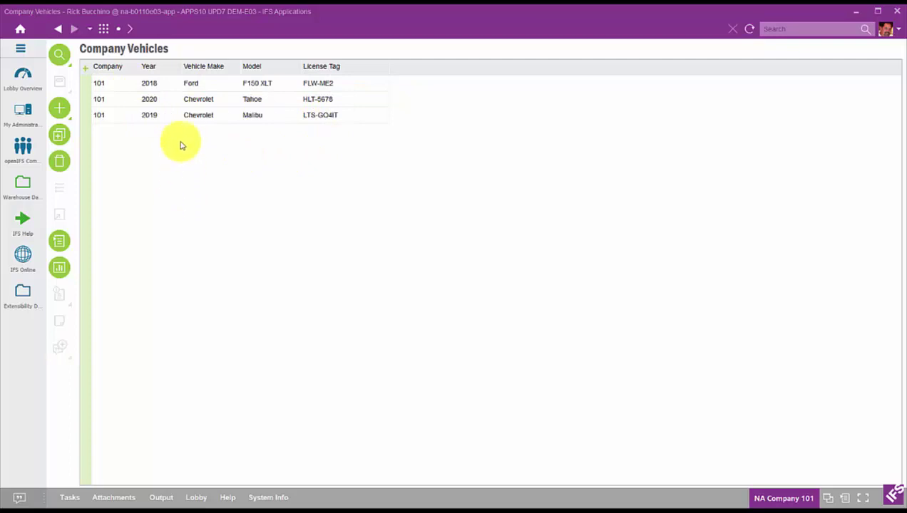
pyautogui.click(64, 111)
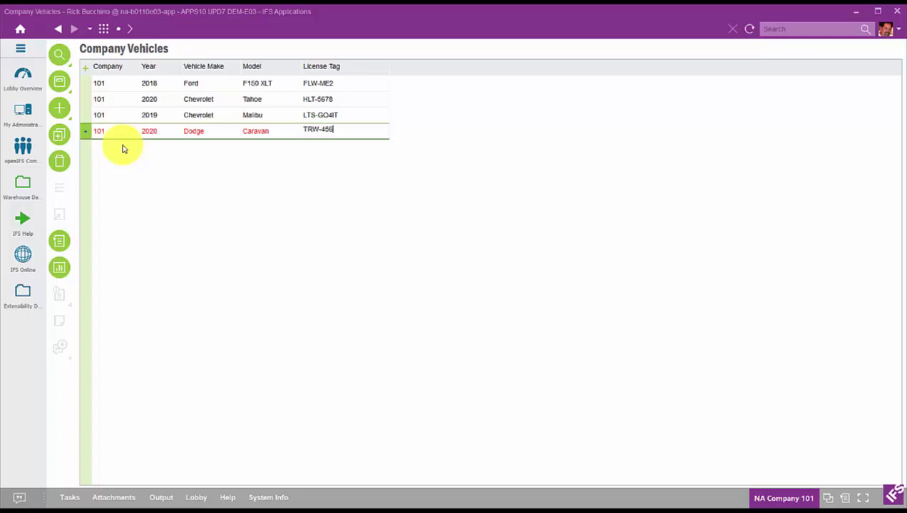
pyautogui.hotkey('ctrl', 's')
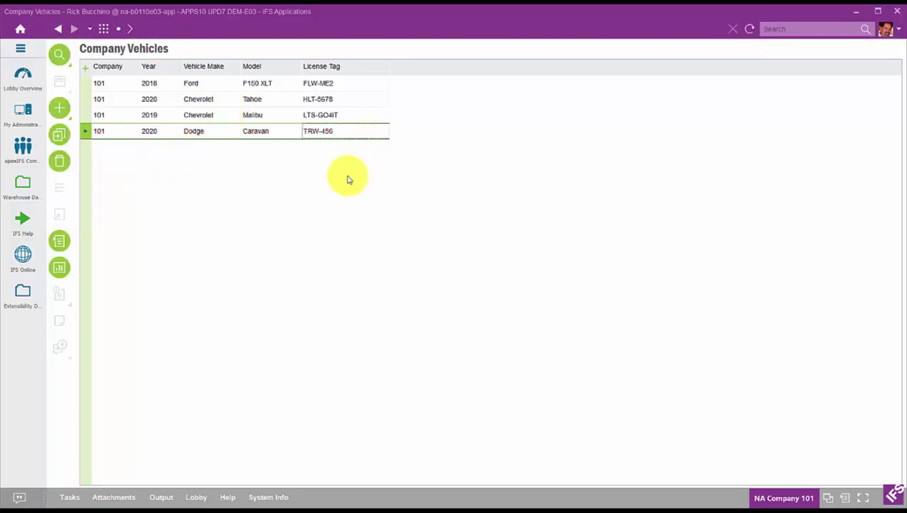
# - Return to the CompanyVehicles logical unit and view its form window page cpgCompanyVehicle
pyautogui.click(104, 31)
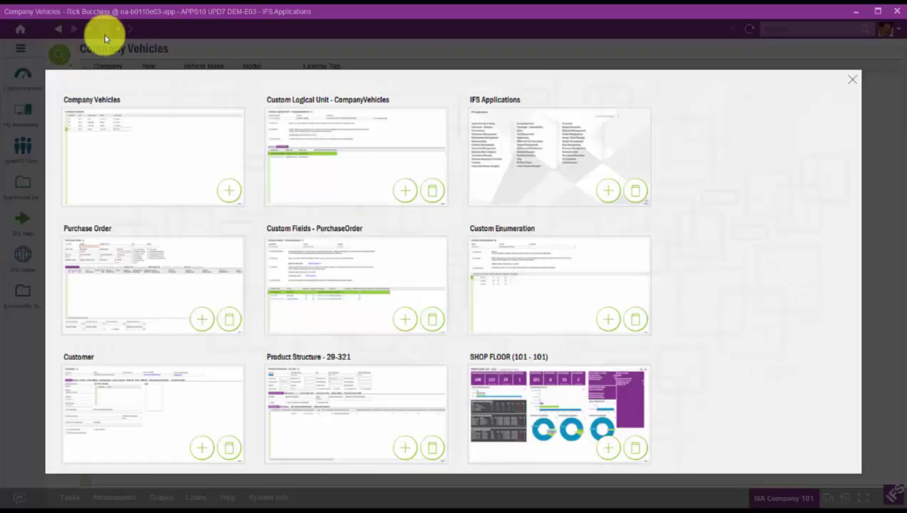
pyautogui.click(307, 184)
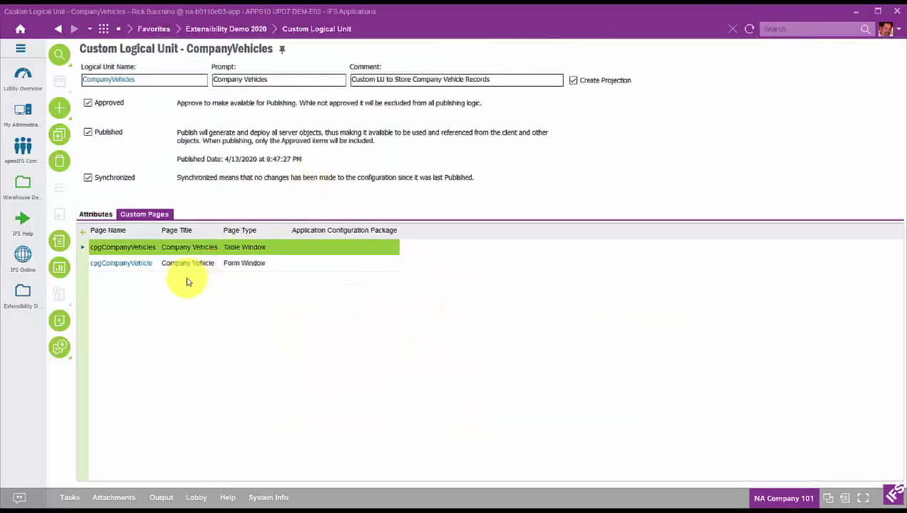
pyautogui.click(126, 263)
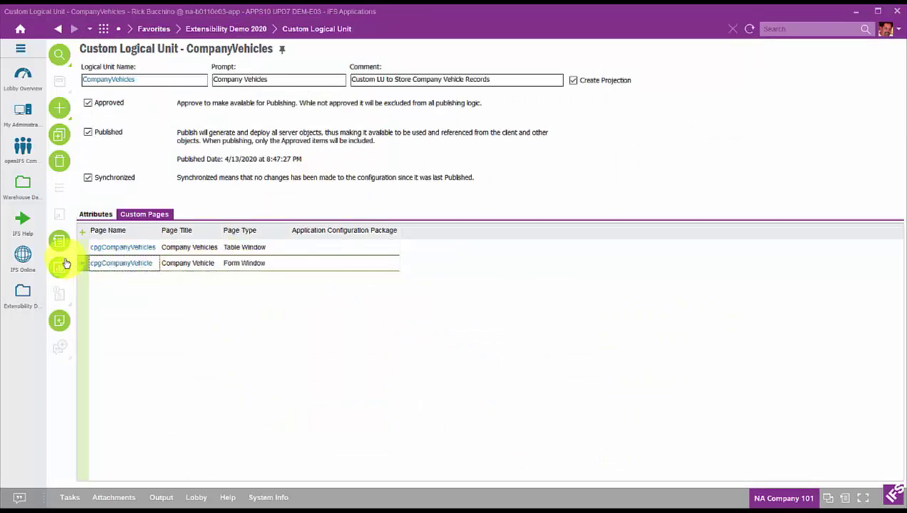
pyautogui.click(82, 266)
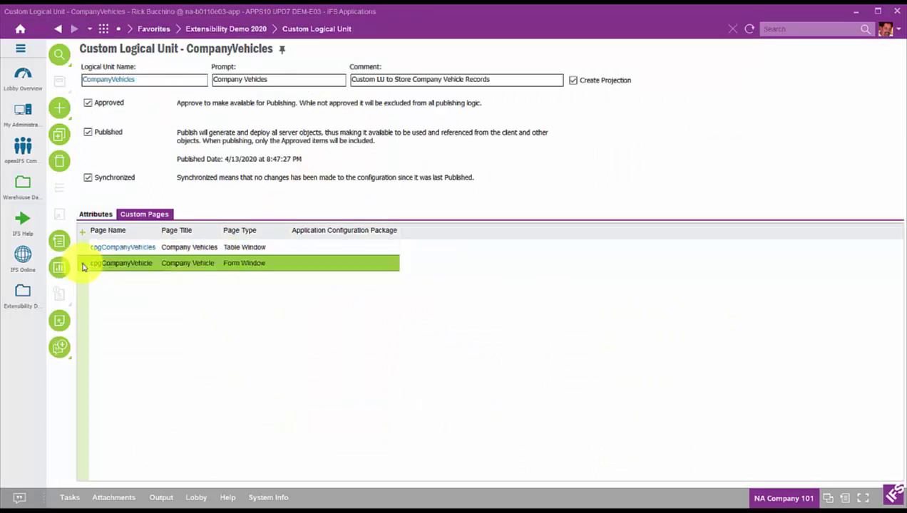
pyautogui.rightClick(83, 266)
pyautogui.click(124, 272)
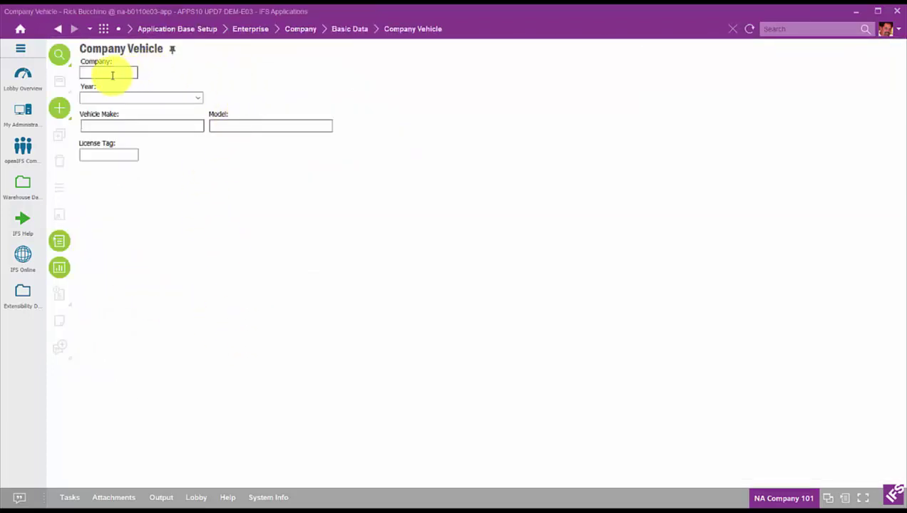
# - Search for all company vehicles without criteria and browse the Ford and Chevrolet records in a temporarily pinned record list
pyautogui.click(57, 56)
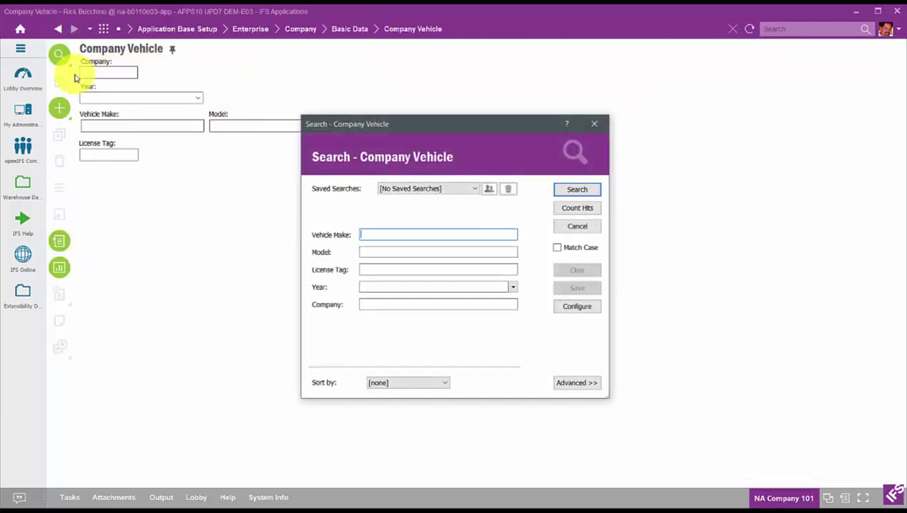
pyautogui.click(560, 190)
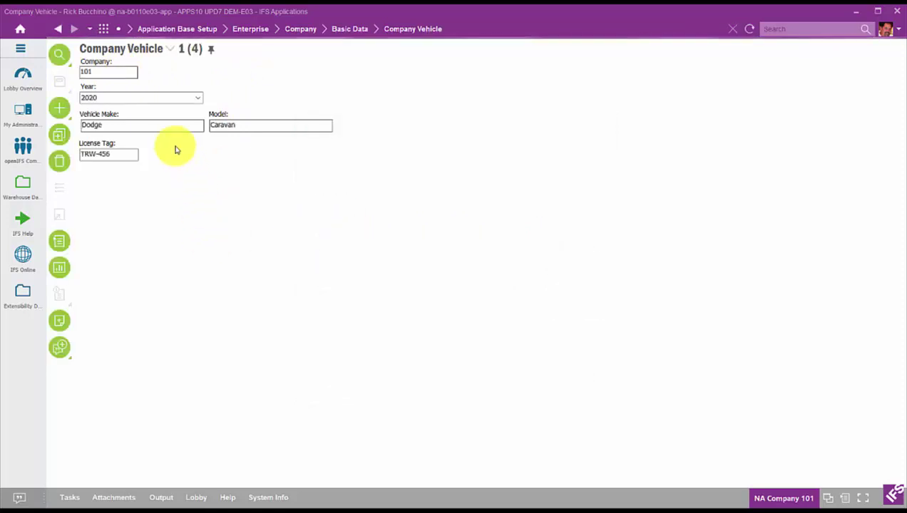
pyautogui.click(211, 57)
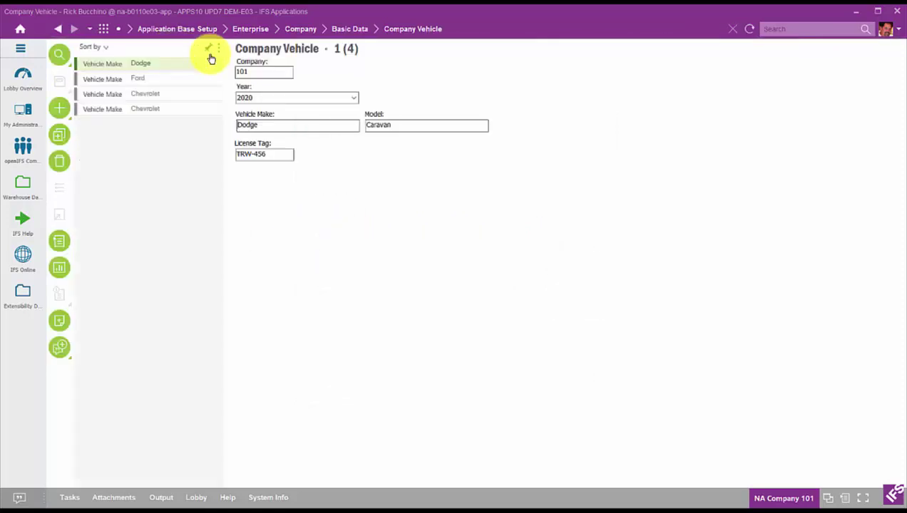
pyautogui.click(141, 78)
pyautogui.click(140, 96)
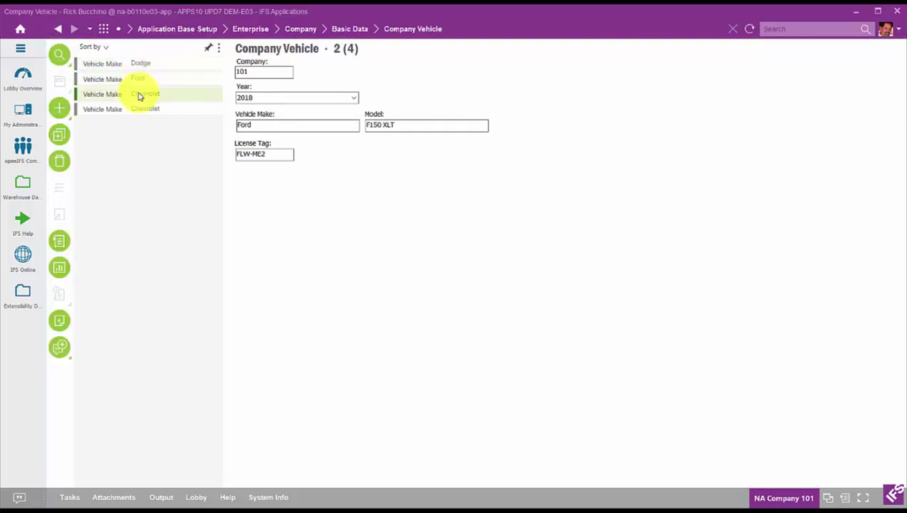
pyautogui.click(141, 111)
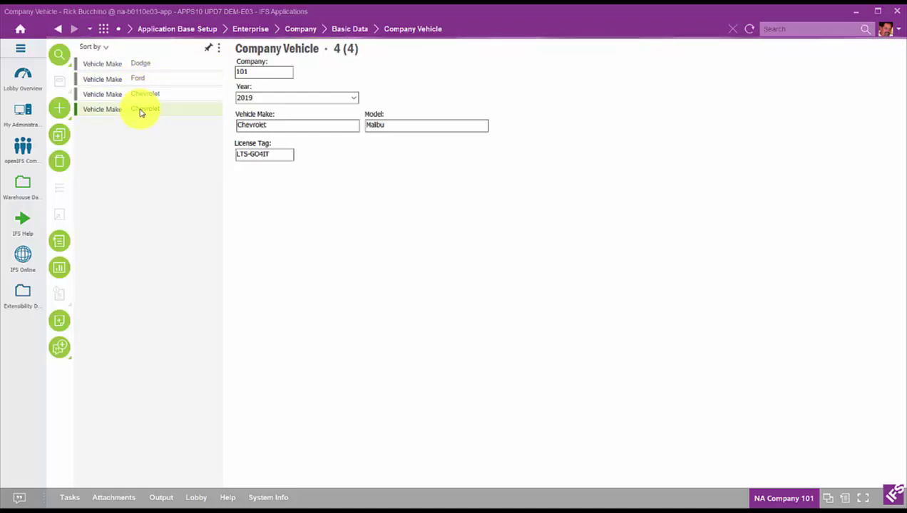
pyautogui.click(209, 48)
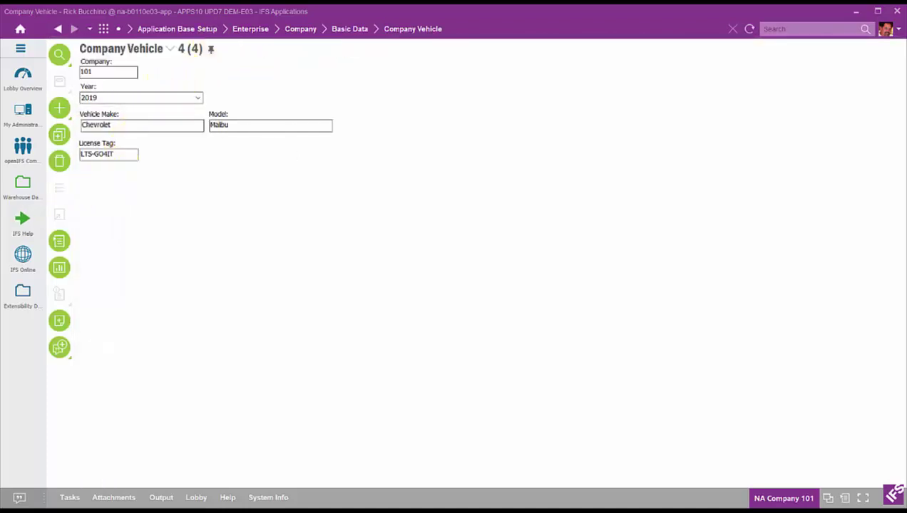
# - Revisit the CompanyVehicles custom logical unit and switch from it to the open Employee File page
pyautogui.click(104, 30)
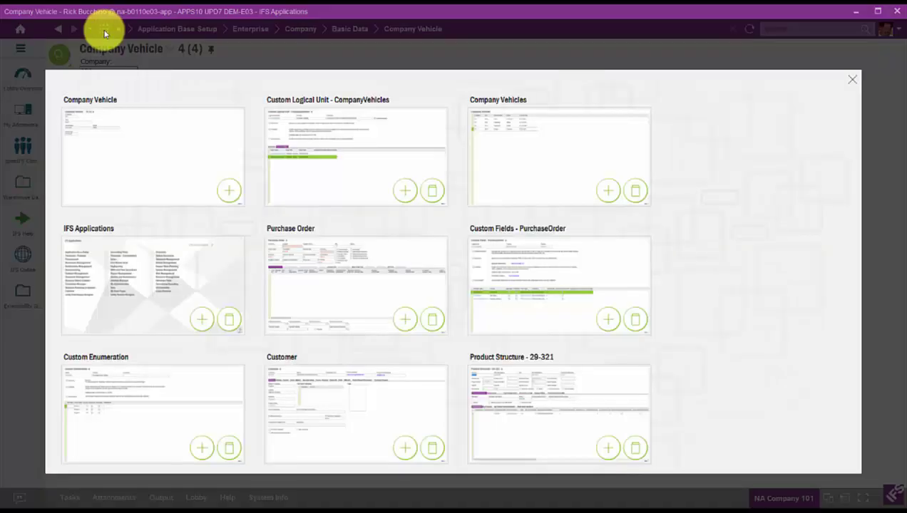
pyautogui.click(349, 167)
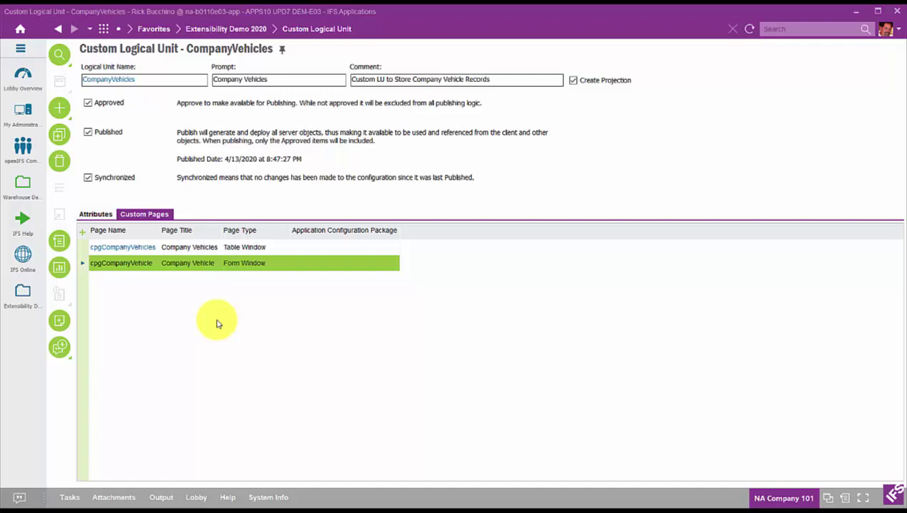
pyautogui.click(103, 32)
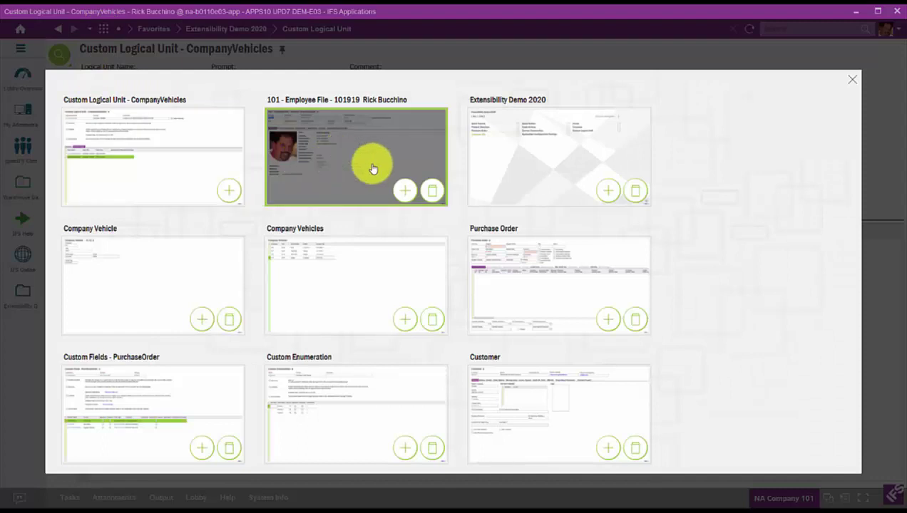
pyautogui.click(373, 168)
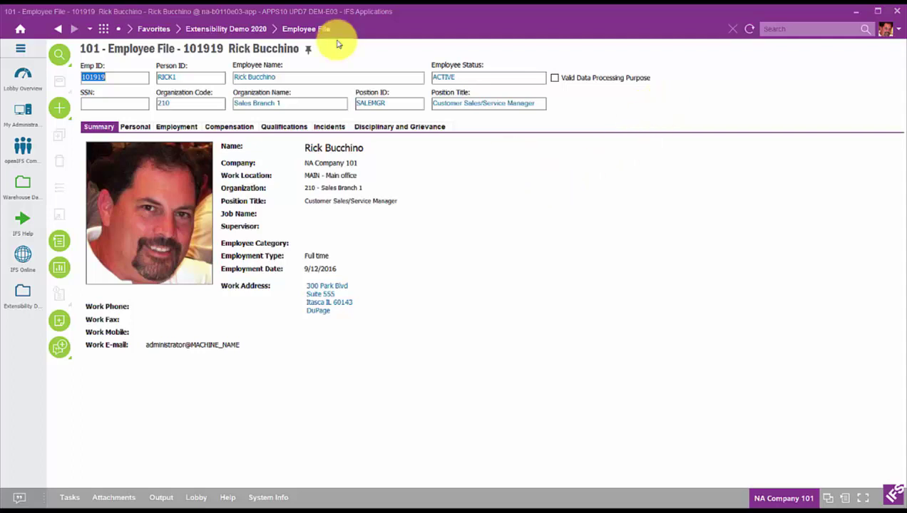
# - Examine the custom field options of the Employee File page, including the existing Assigned Vehicle field
pyautogui.rightClick(356, 60)
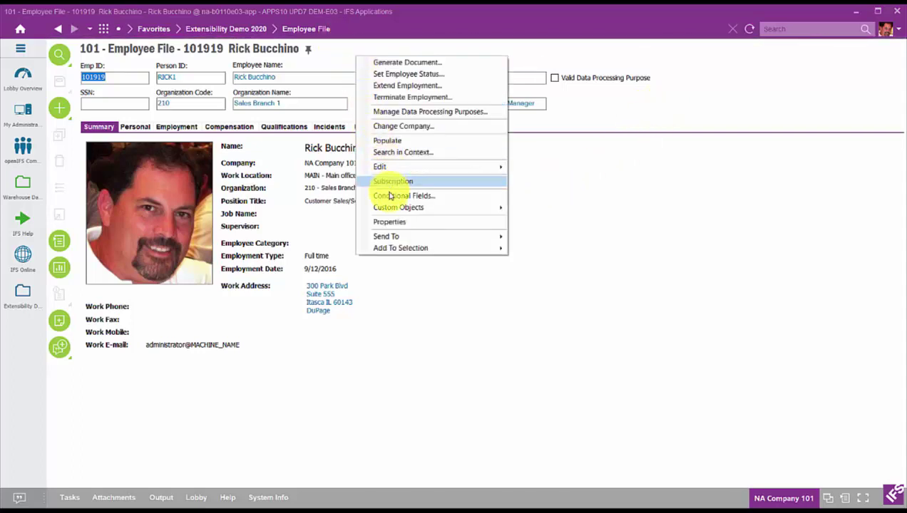
pyautogui.moveTo(391, 212)
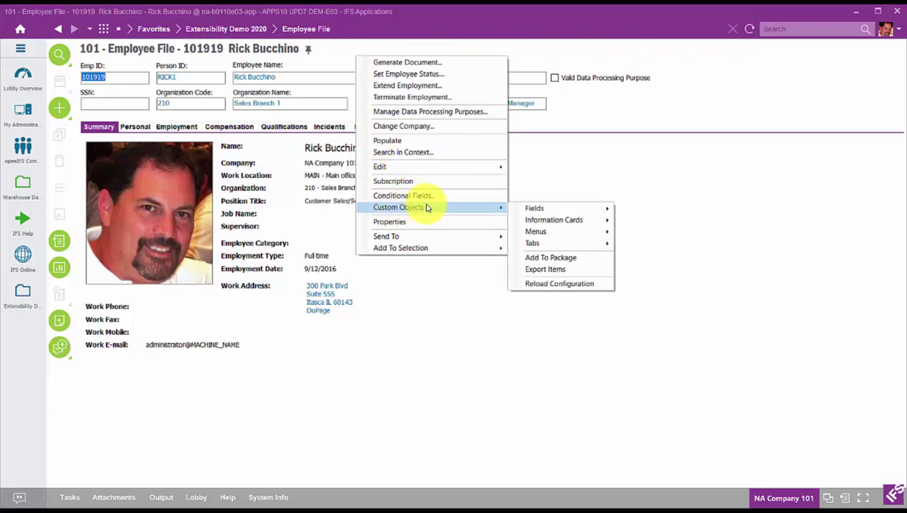
pyautogui.moveTo(536, 212)
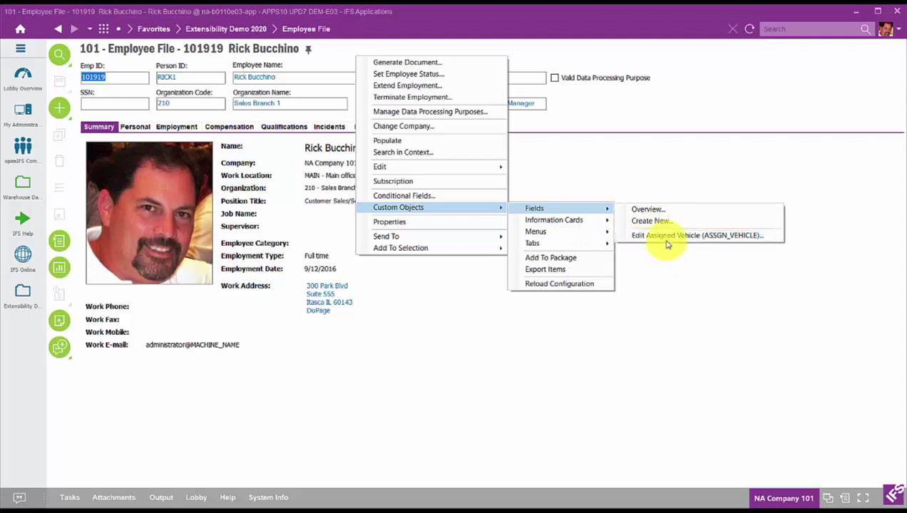
pyautogui.click(675, 273)
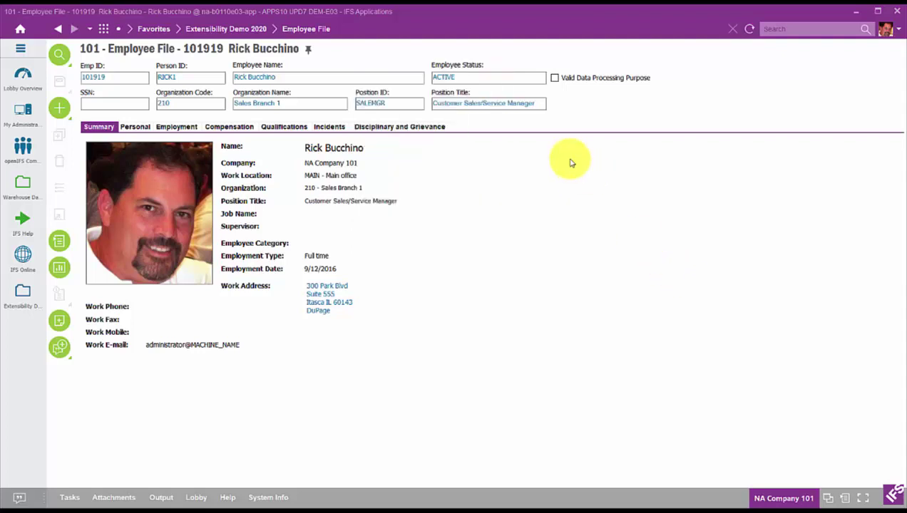
# - Enable the customized screen layout for the Employee File page and select the Assigned Vehicle field to be shown in it
pyautogui.rightClick(555, 100)
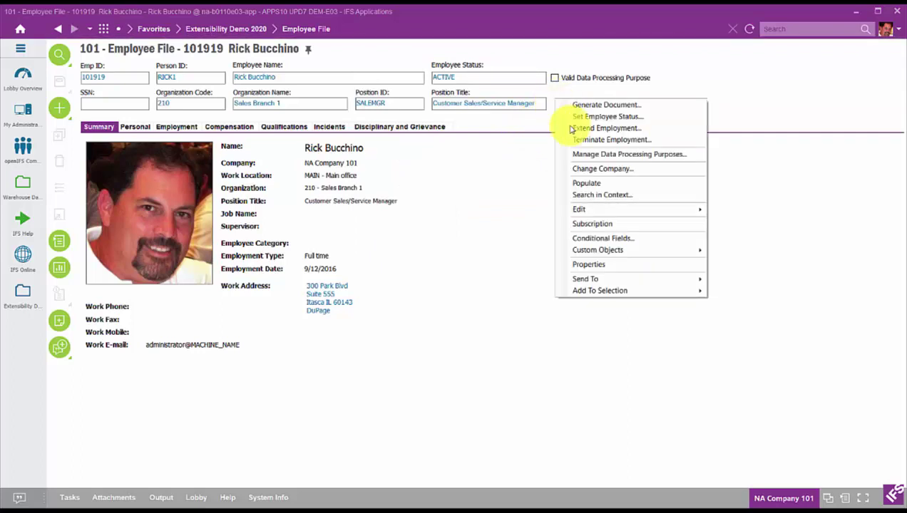
pyautogui.click(588, 264)
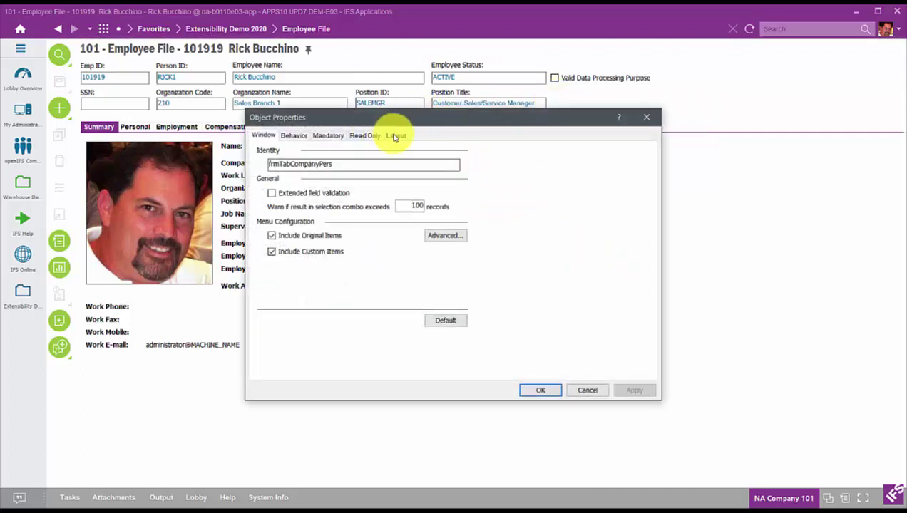
pyautogui.click(395, 137)
pyautogui.moveTo(416, 123); pyautogui.dragTo(383, 107)
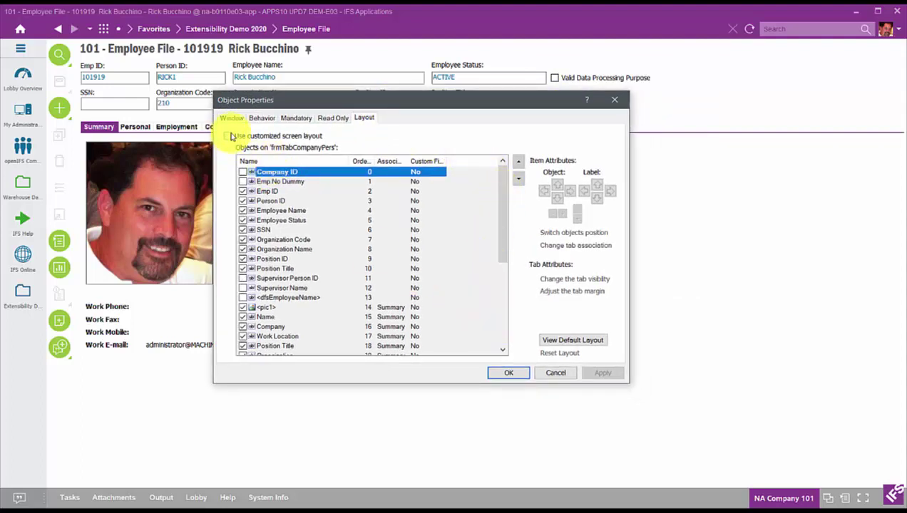
pyautogui.click(230, 136)
pyautogui.moveTo(503, 214); pyautogui.dragTo(470, 324)
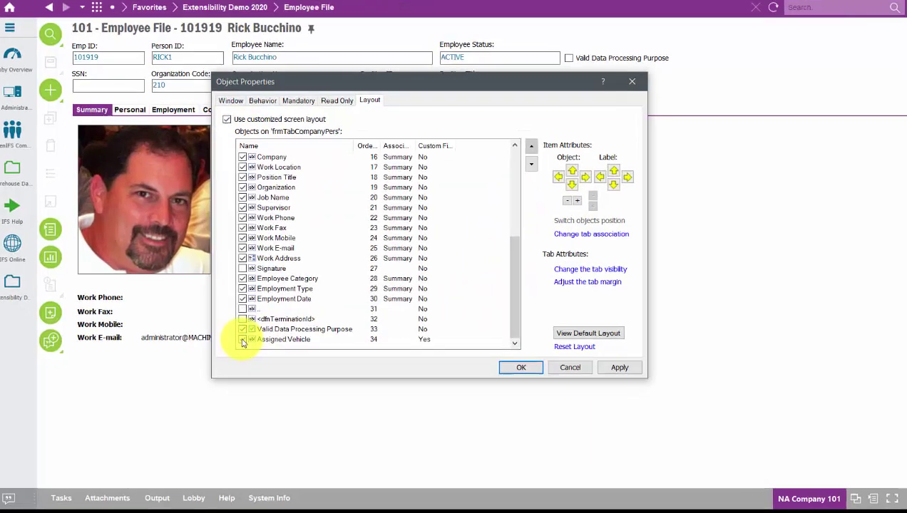
pyautogui.click(279, 340)
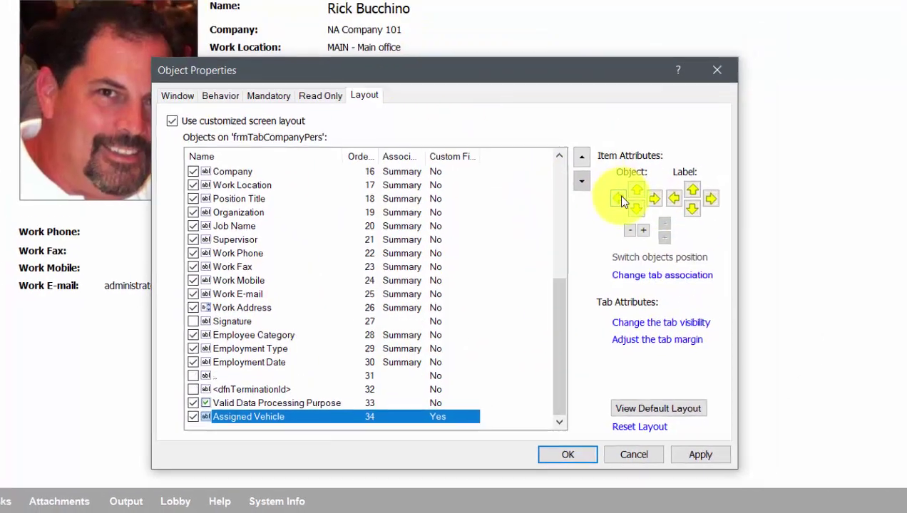
# - Position the Assigned Vehicle field beneath the Valid Data Processing Purpose checkbox and accept the layout
pyautogui.click(637, 188)
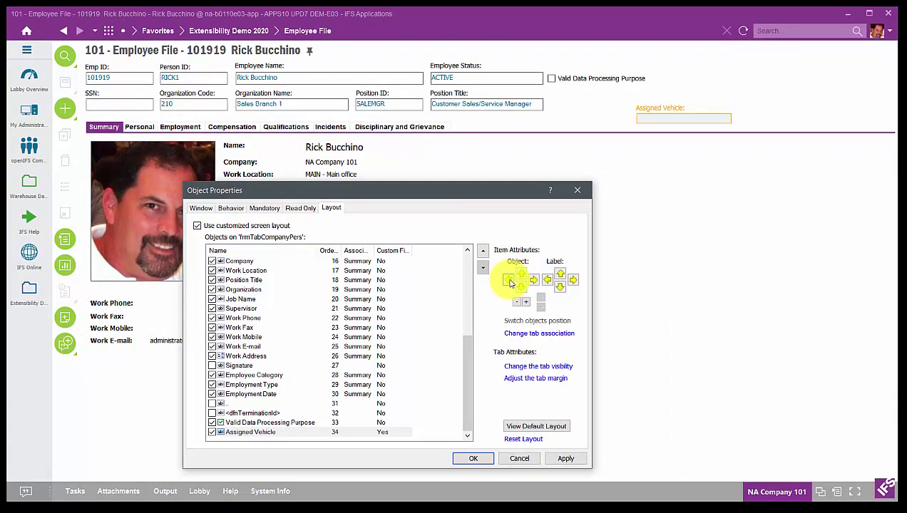
pyautogui.click(508, 279)
pyautogui.click(508, 280)
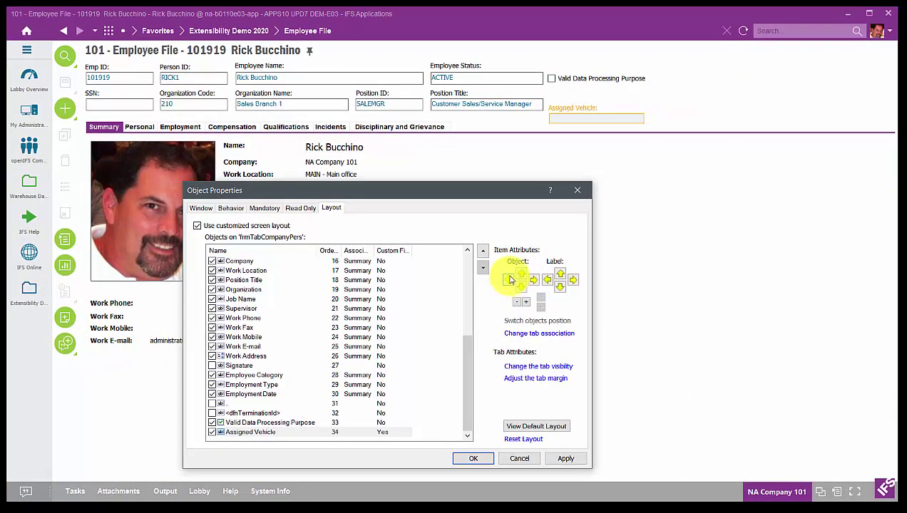
pyautogui.click(520, 274)
pyautogui.click(519, 274)
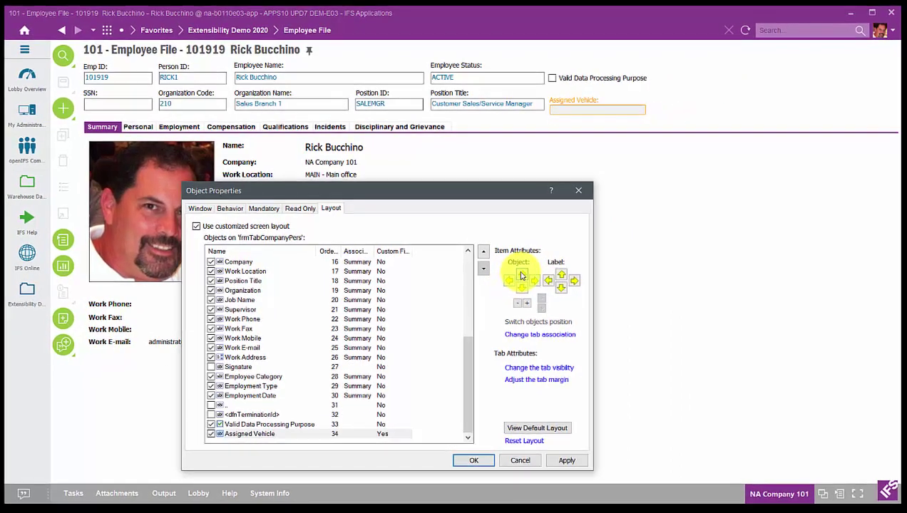
pyautogui.click(522, 276)
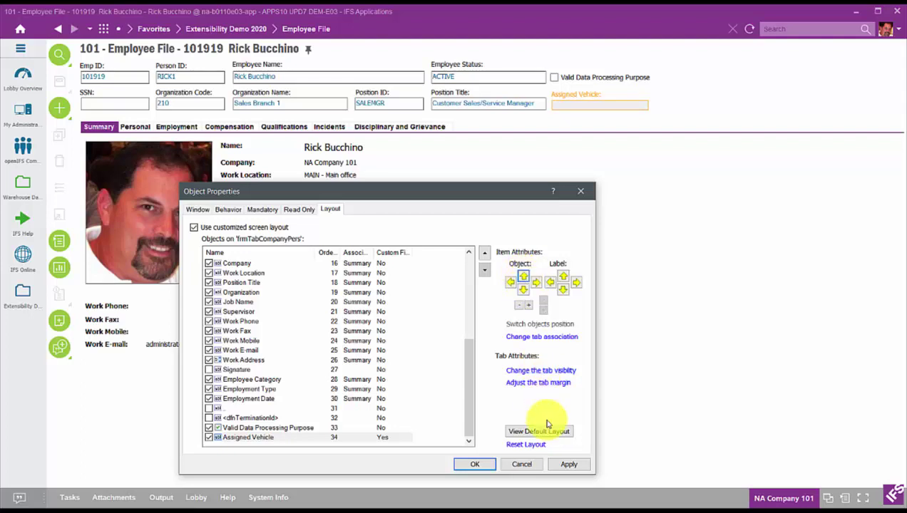
pyautogui.click(474, 464)
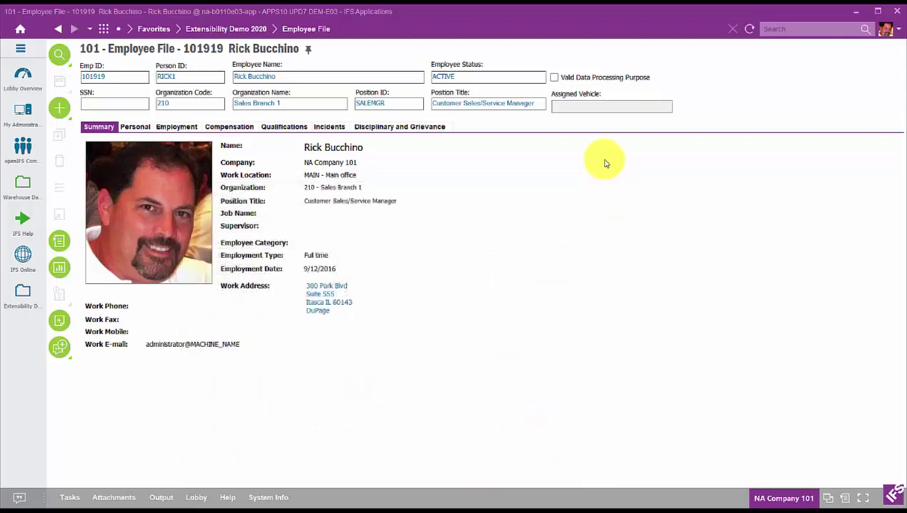
pyautogui.click(608, 106)
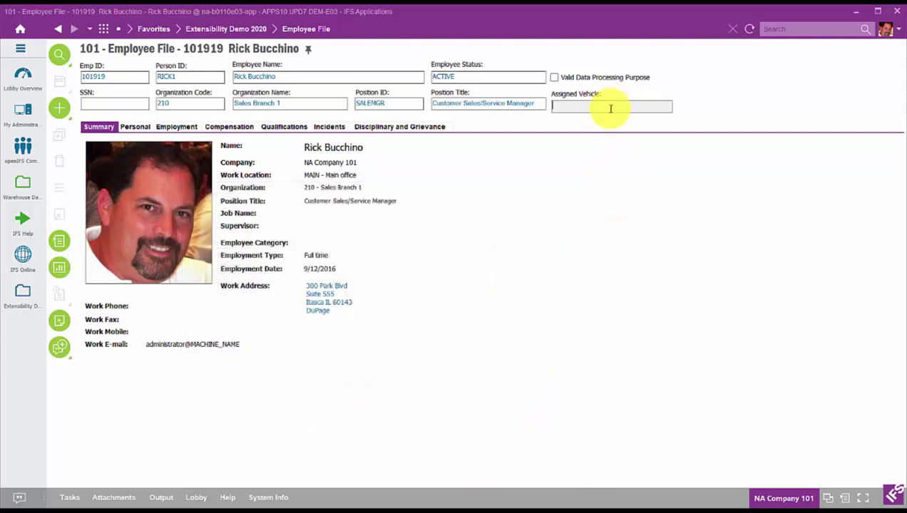
pyautogui.click(750, 28)
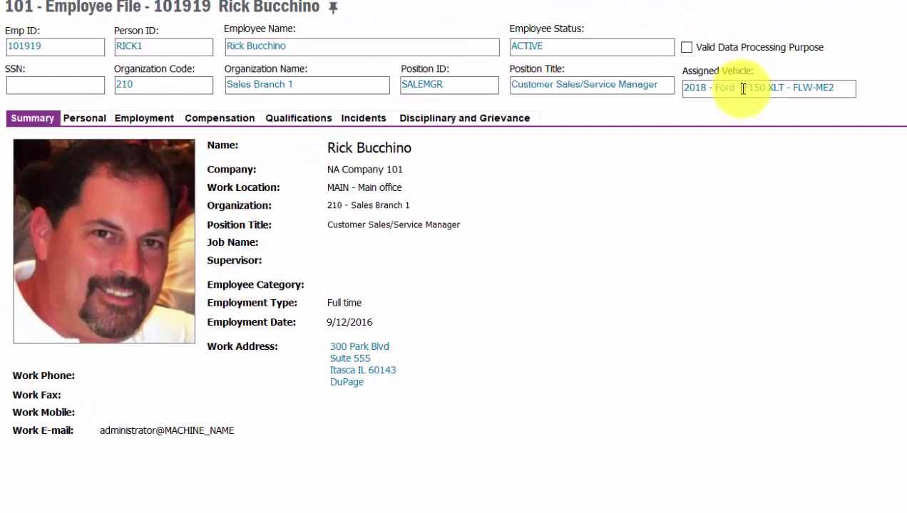
pyautogui.click(843, 89)
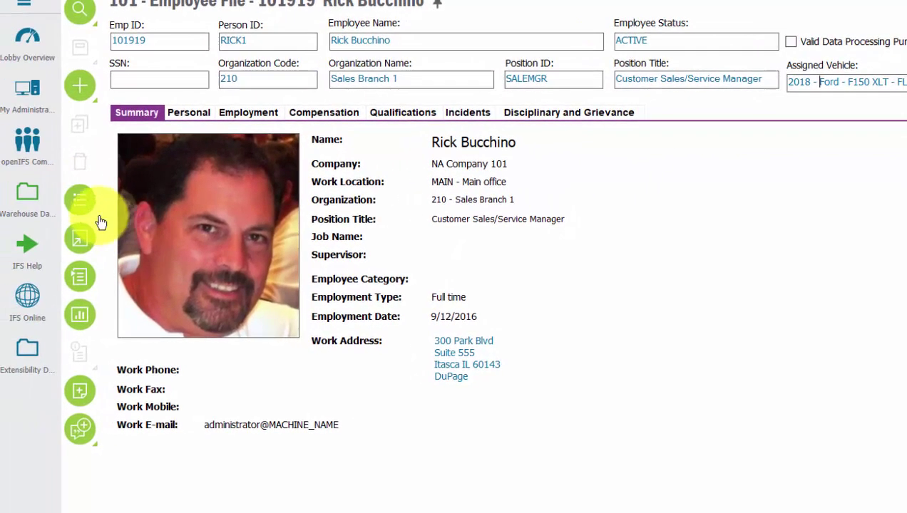
pyautogui.click(28, 203)
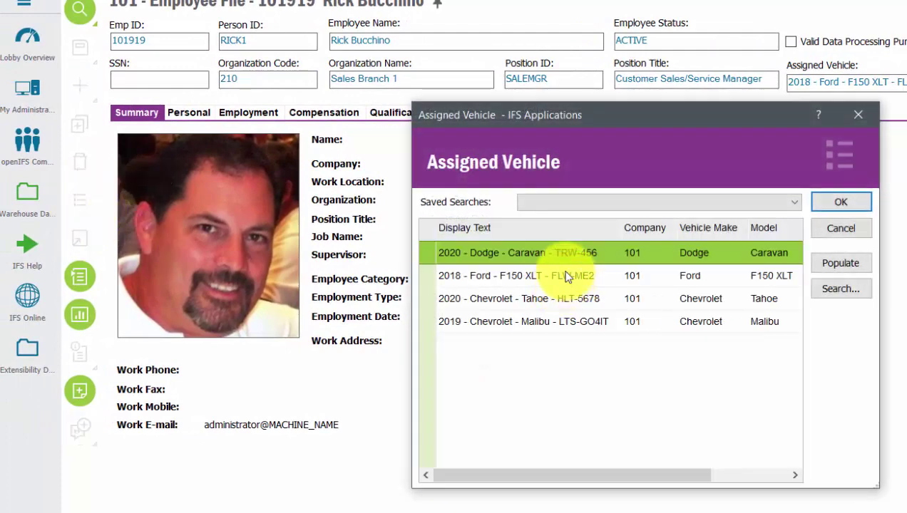
pyautogui.moveTo(559, 120); pyautogui.dragTo(537, 133)
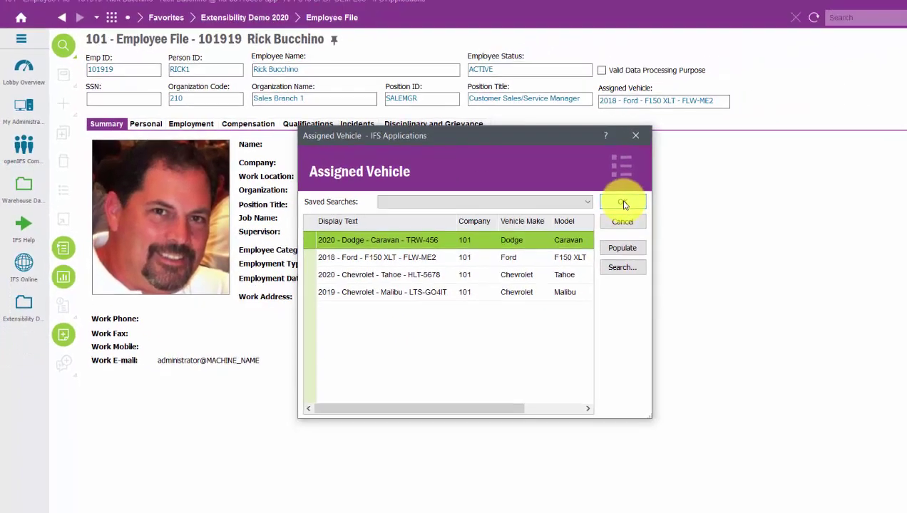
pyautogui.click(623, 203)
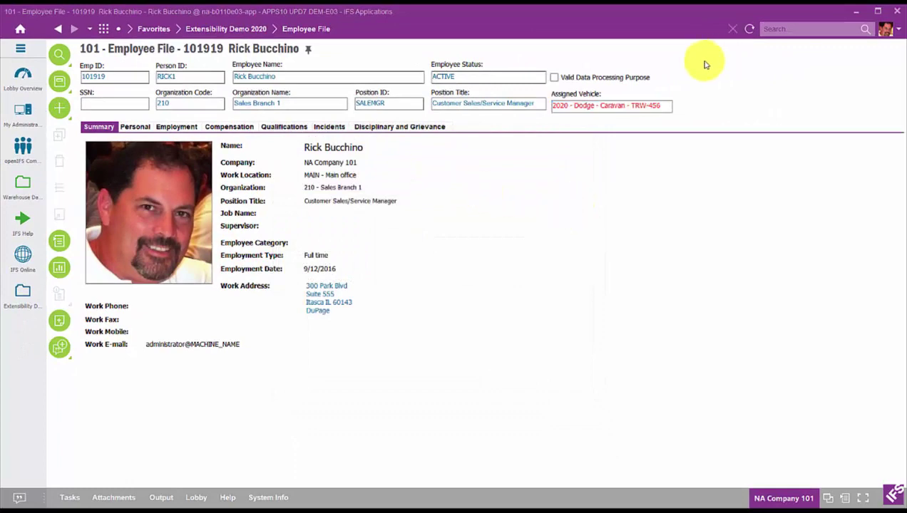
pyautogui.click(60, 82)
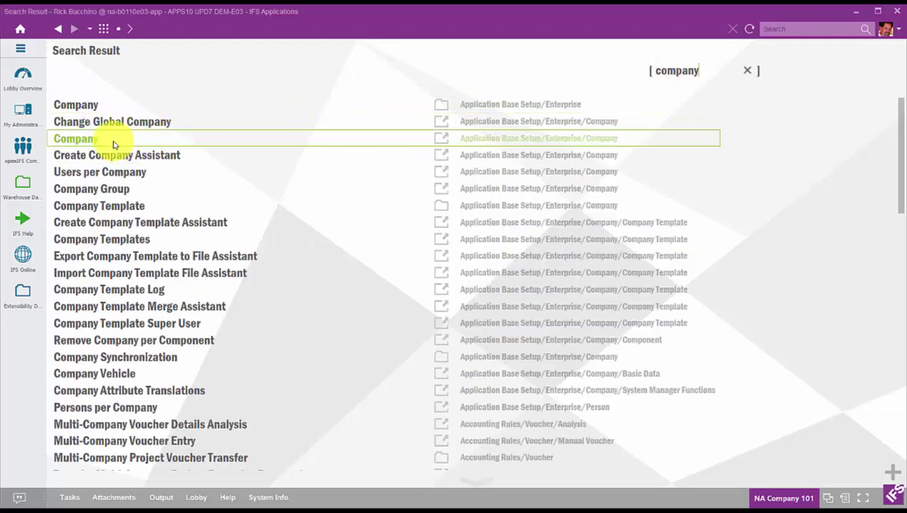
# - Open the Company page from the search results for "company" and retrieve the record for company 101
pyautogui.click(113, 144)
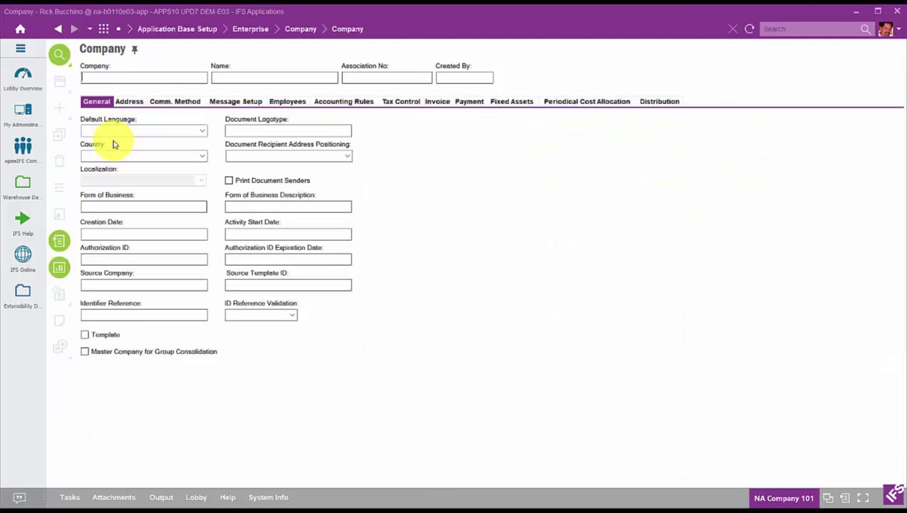
pyautogui.click(60, 54)
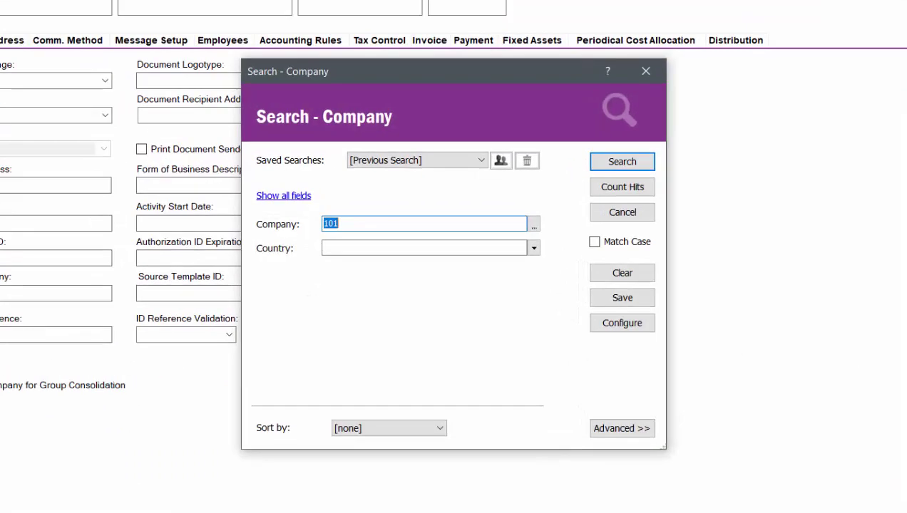
pyautogui.click(621, 162)
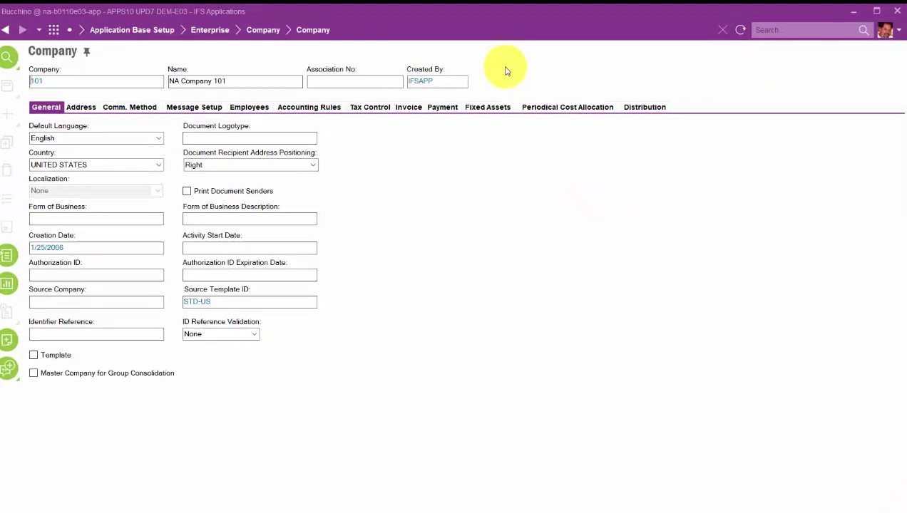
# - Start a new custom tab on the Company page and attach the cpgCompanyVehicles page to it with the title Company Vehicles
pyautogui.rightClick(517, 65)
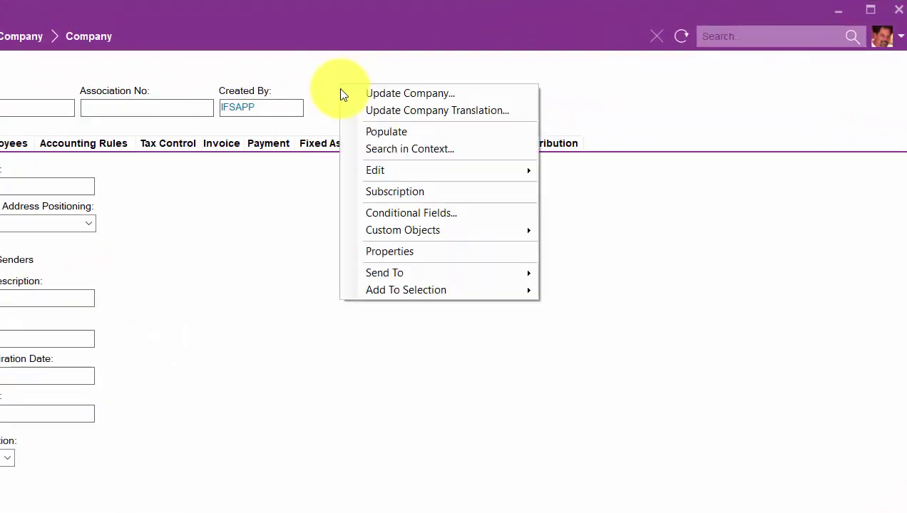
pyautogui.moveTo(388, 233)
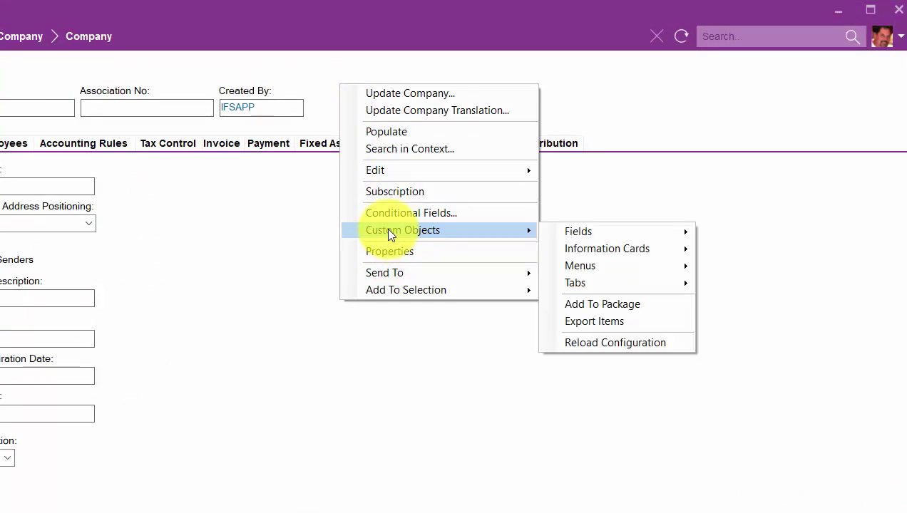
pyautogui.moveTo(591, 287)
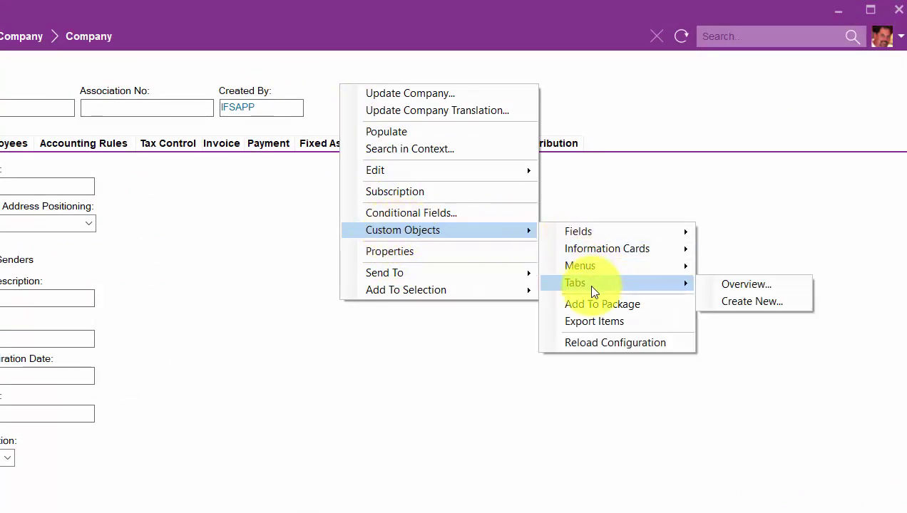
pyautogui.click(733, 300)
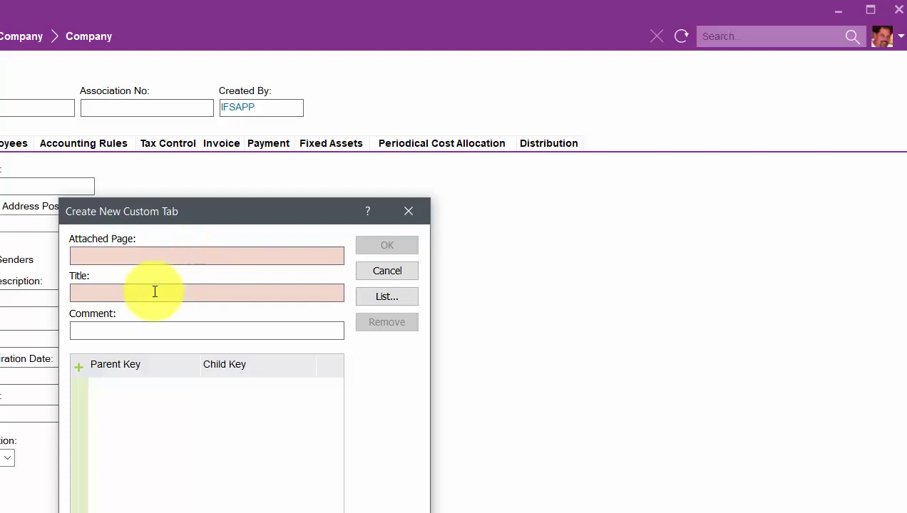
pyautogui.moveTo(181, 210); pyautogui.dragTo(263, 82)
pyautogui.click(243, 115)
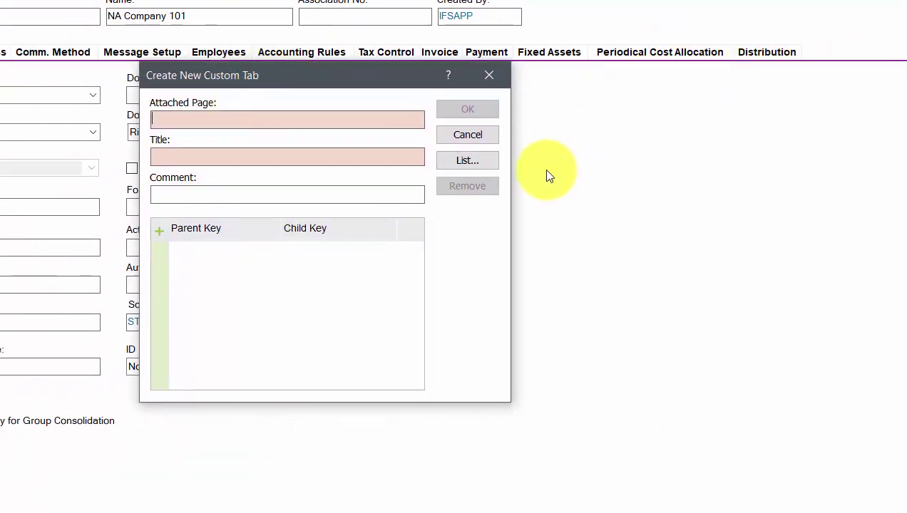
pyautogui.click(469, 161)
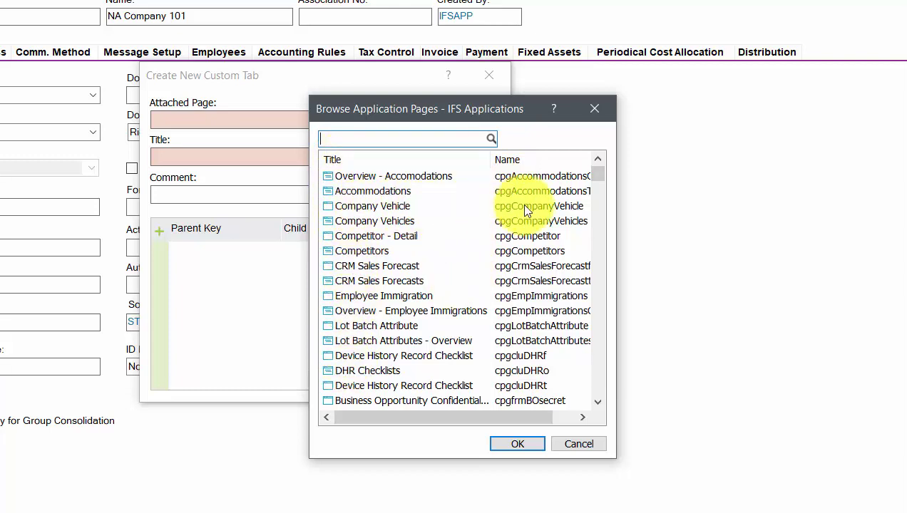
pyautogui.click(356, 221)
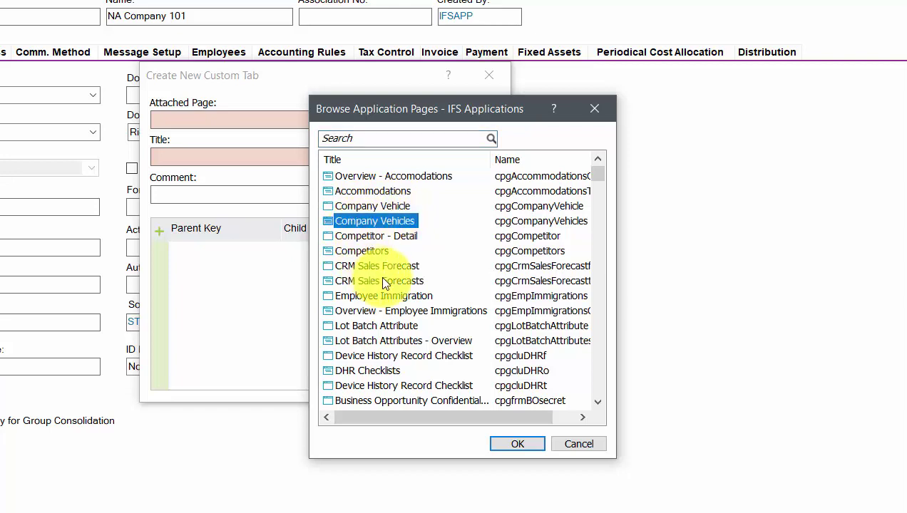
pyautogui.click(516, 445)
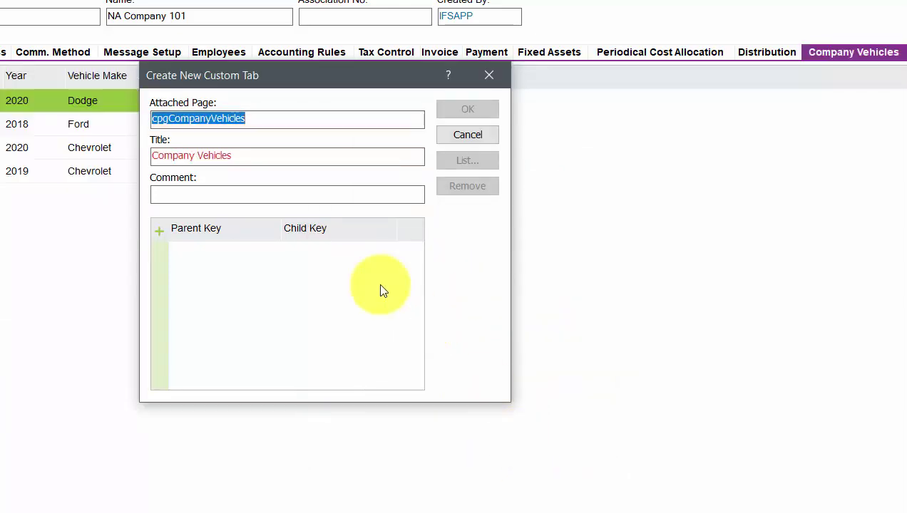
pyautogui.click(246, 158)
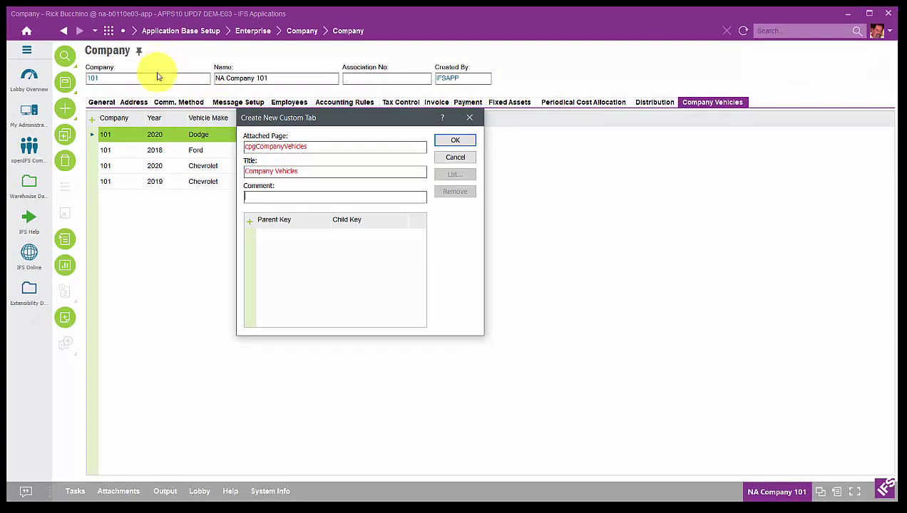
# - Map the parent key COMPANY to the child key CF$_COMPANY for the new Company Vehicles tab and create the tab
pyautogui.moveTo(351, 127); pyautogui.dragTo(529, 155)
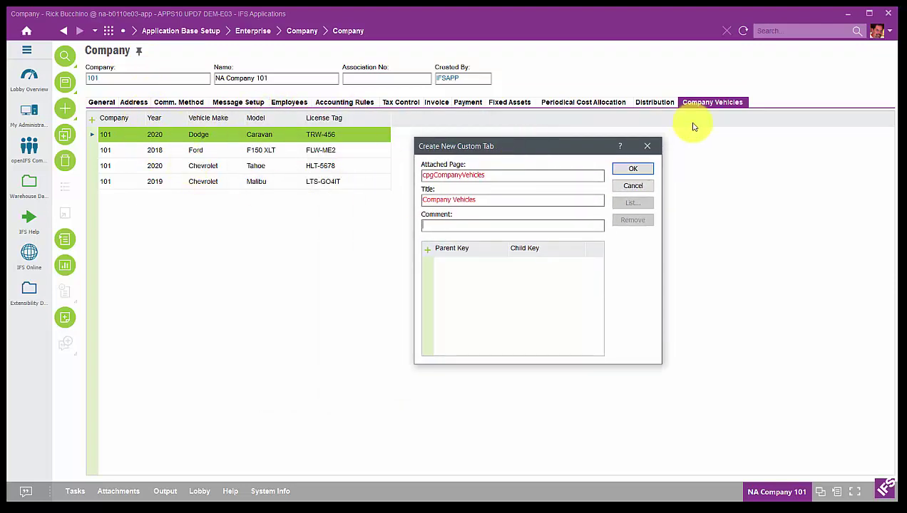
pyautogui.click(427, 249)
pyautogui.click(506, 265)
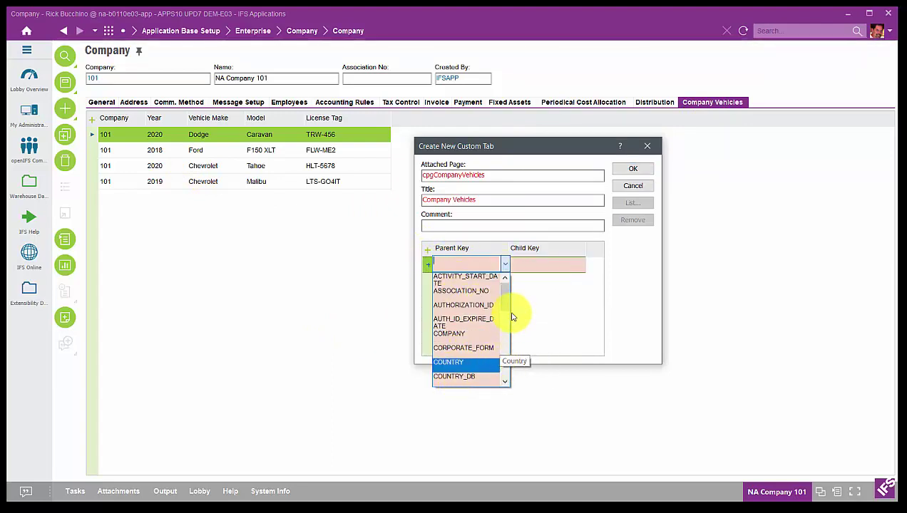
pyautogui.moveTo(505, 308)
pyautogui.mouseDown()
pyautogui.moveTo(506, 319)
pyautogui.moveTo(510, 299)
pyautogui.mouseUp()
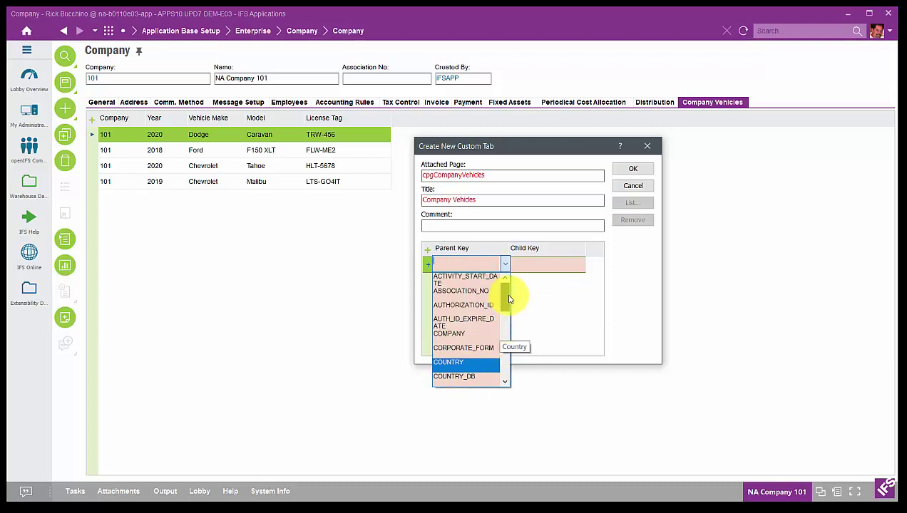
pyautogui.click(467, 334)
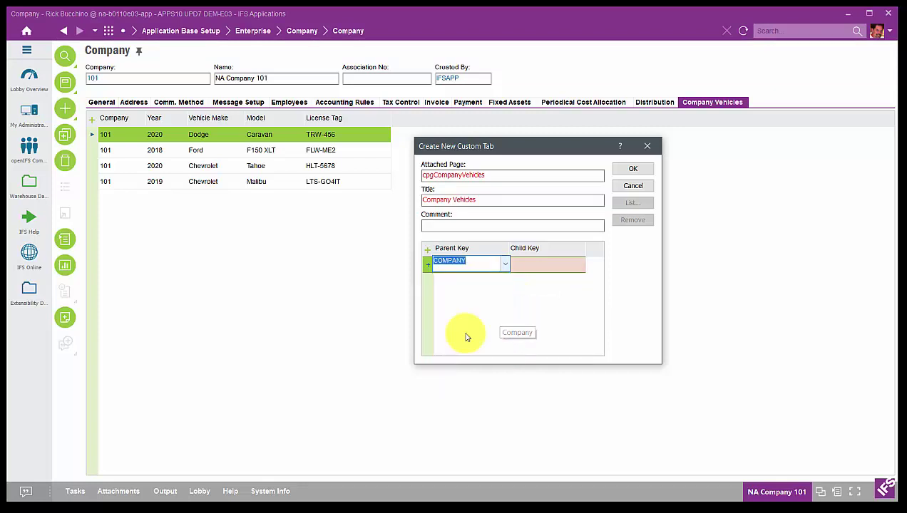
pyautogui.click(570, 267)
pyautogui.click(580, 266)
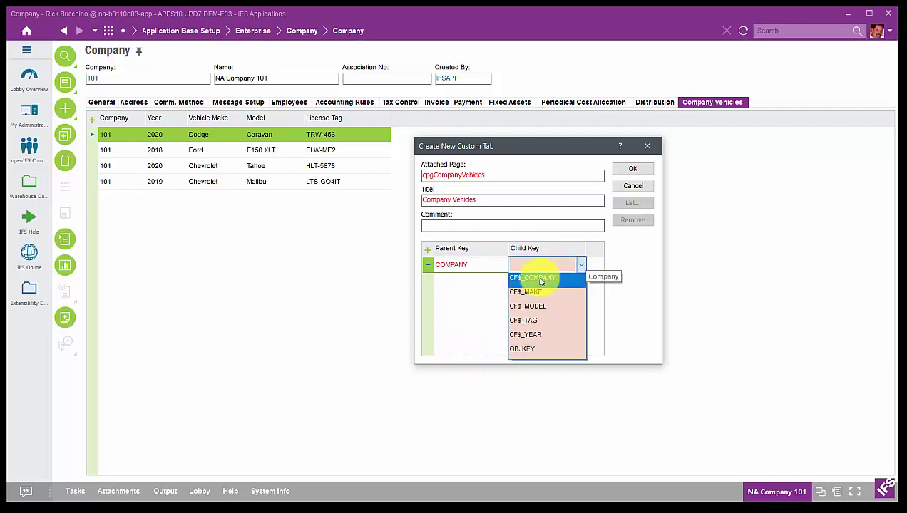
pyautogui.click(540, 278)
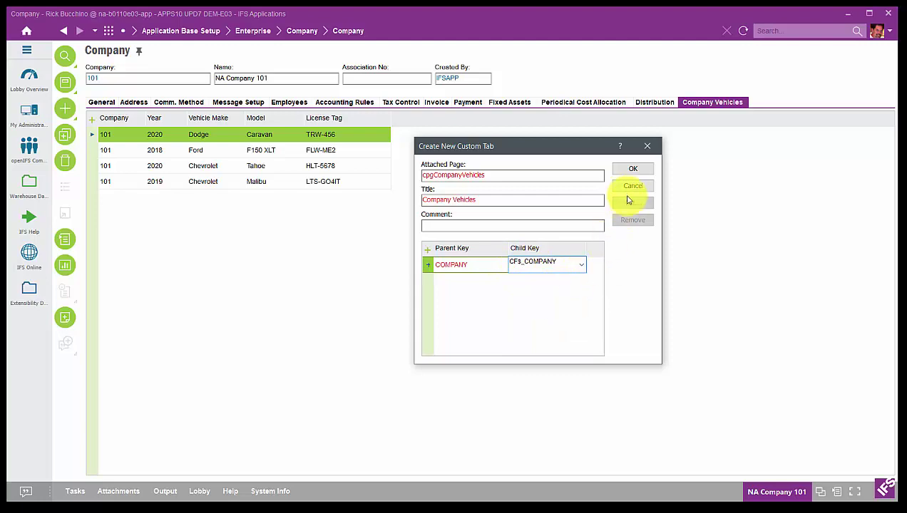
pyautogui.click(633, 168)
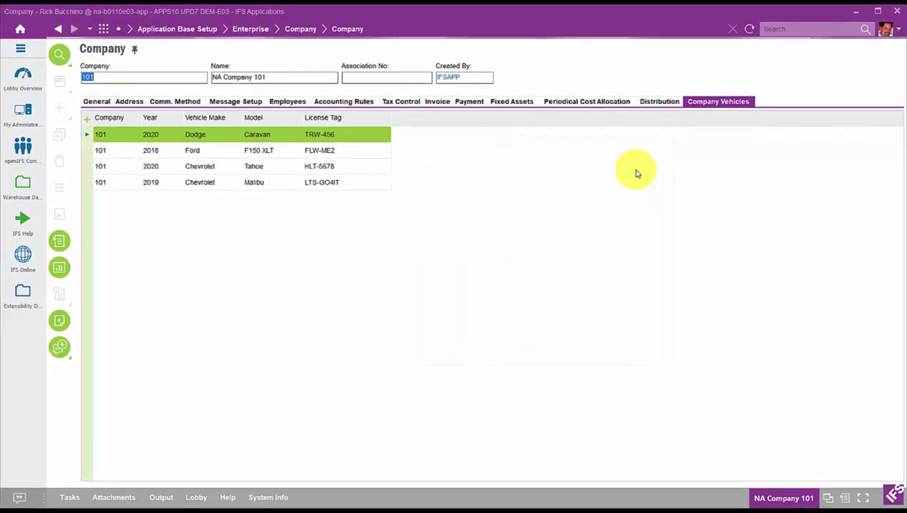
# - Leave the Company page and open the top-level IFS Applications navigator
pyautogui.click(121, 80)
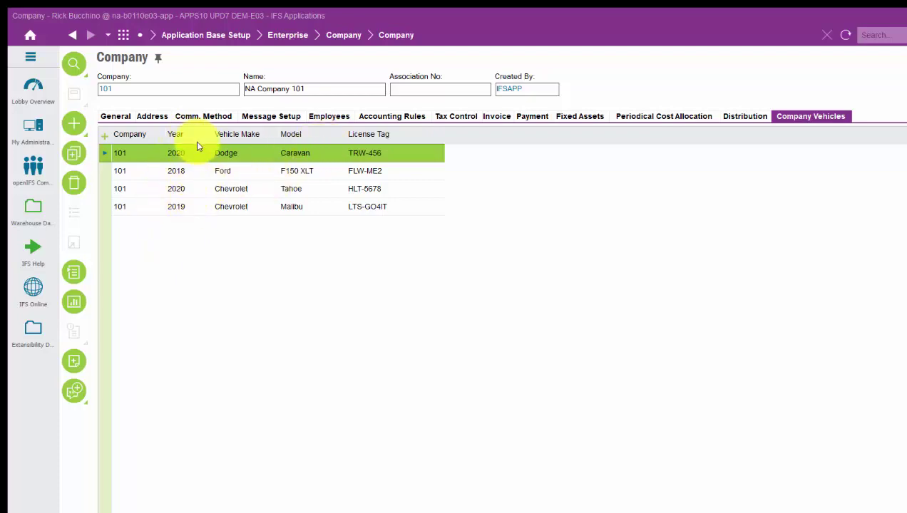
pyautogui.click(140, 35)
pyautogui.click(140, 39)
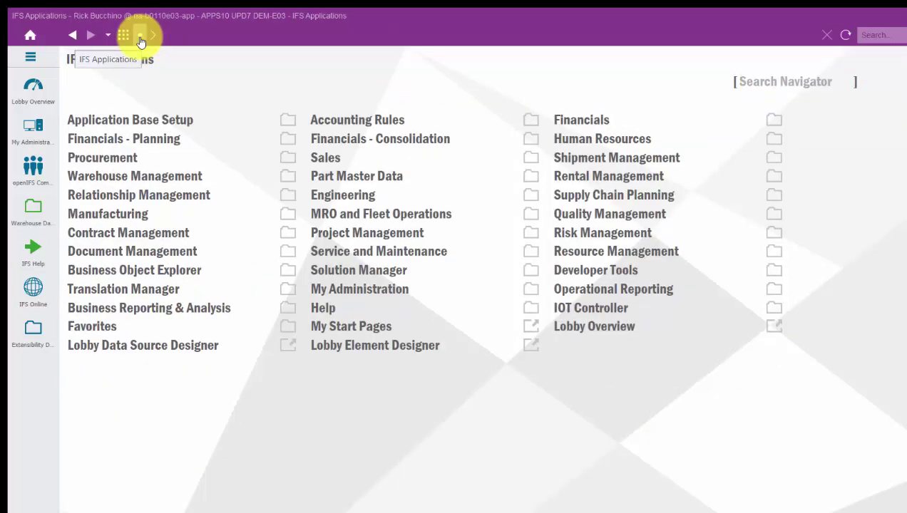